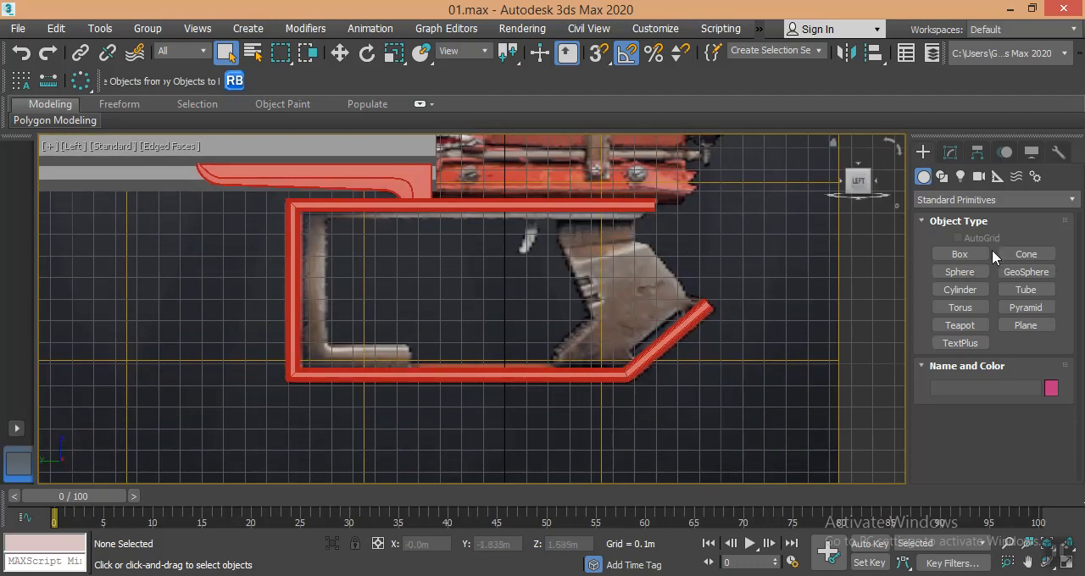
# - Draw a three-segment line along the red frame's inner edge, from its open upper end around two corners to the lower grip arm's end
pyautogui.click(940, 177)
pyautogui.click(966, 268)
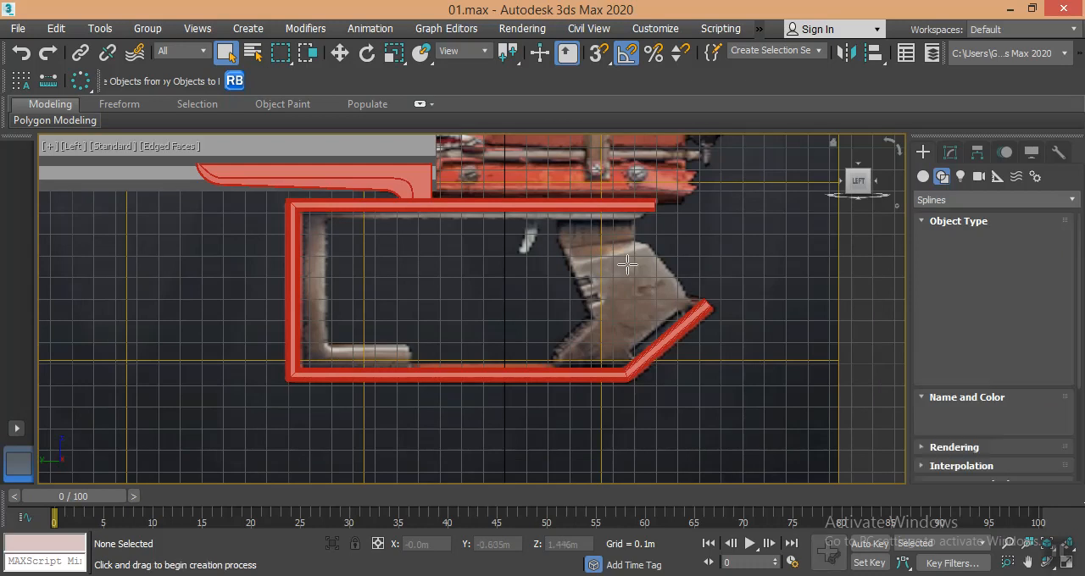
pyautogui.scroll(5, 635, 239)
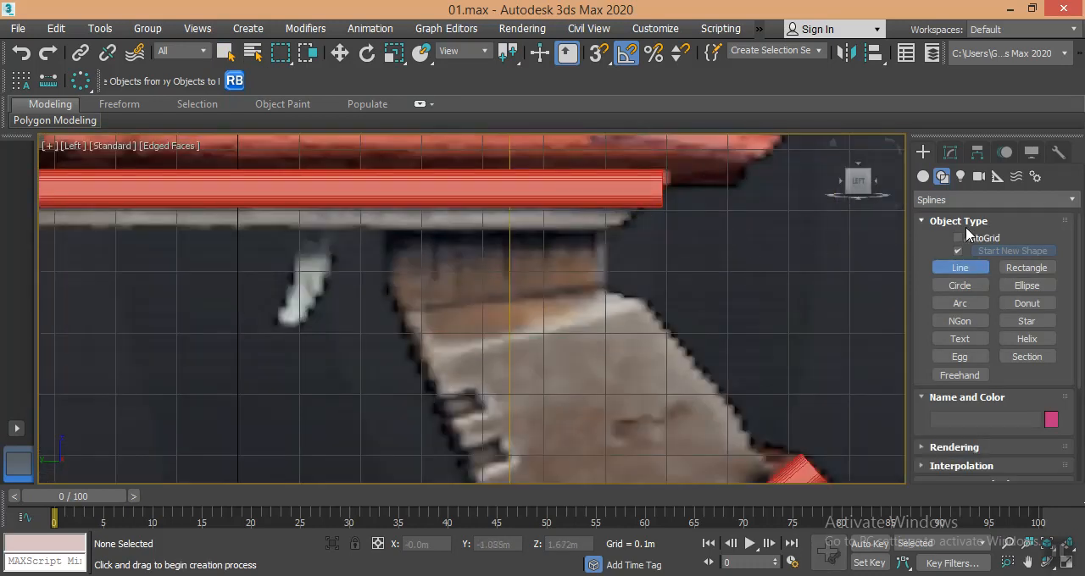
pyautogui.moveTo(635, 249); pyautogui.dragTo(692, 236, button='middle')
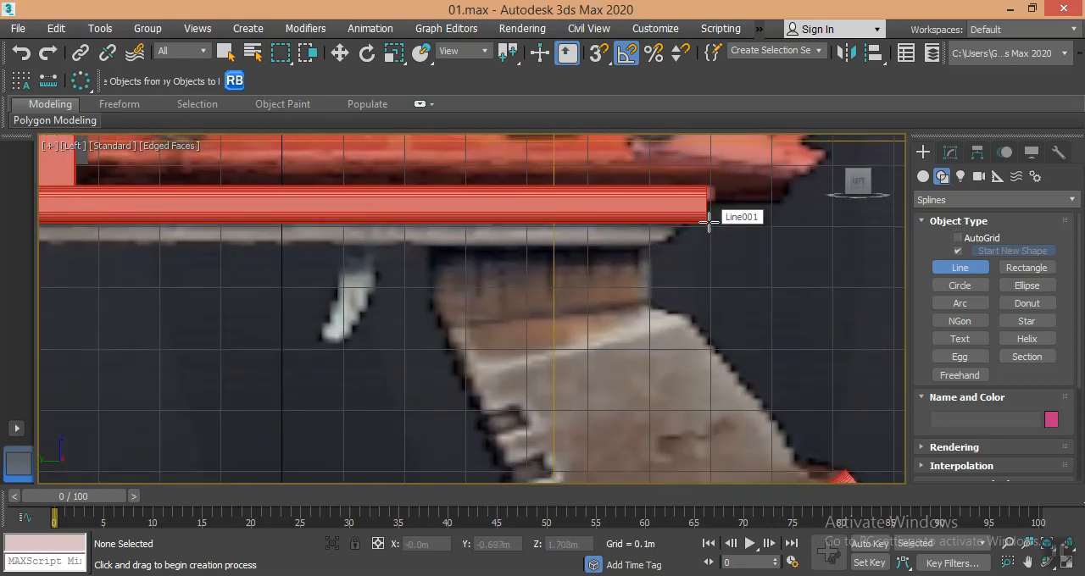
pyautogui.click(708, 220)
pyautogui.scroll(-2, 596, 219)
pyautogui.moveTo(596, 218); pyautogui.dragTo(620, 211, button='middle')
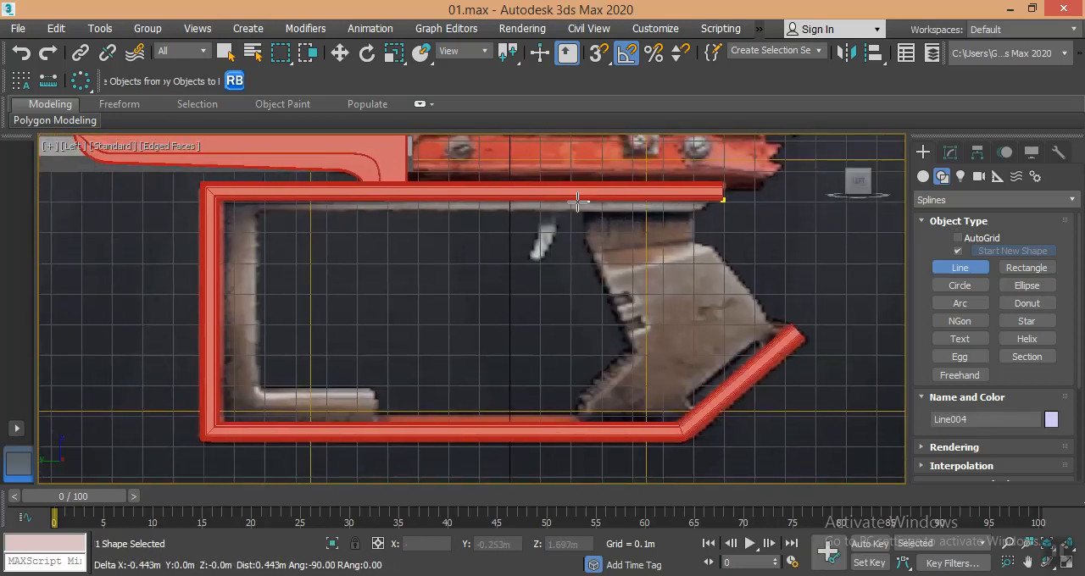
pyautogui.click(217, 206)
pyautogui.click(217, 419)
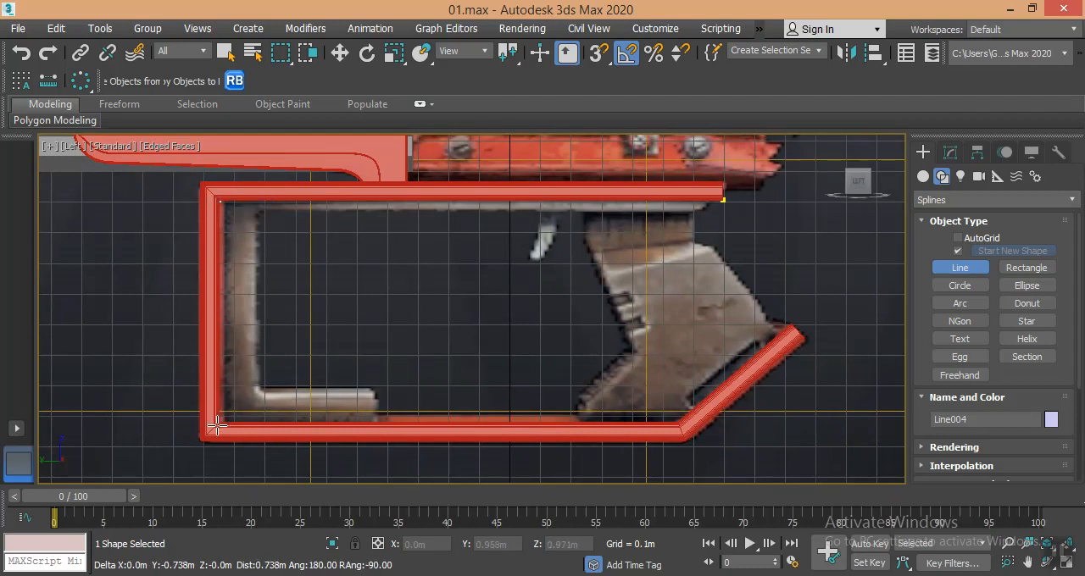
pyautogui.rightClick(377, 431)
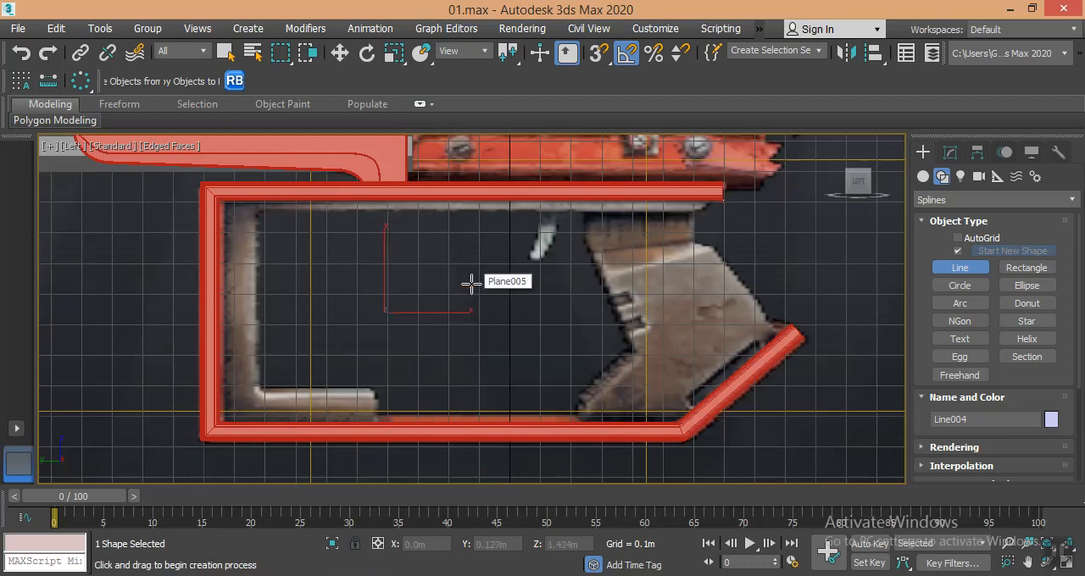
# - Outline the new spline inwards to make a thin closed profile along the inside of the frame
pyautogui.press('3')
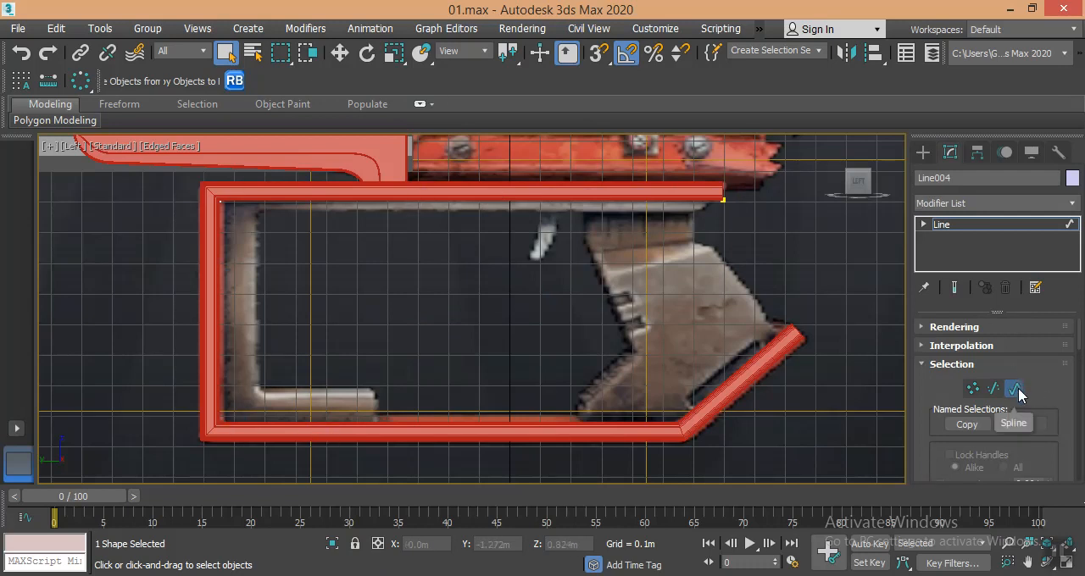
pyautogui.scroll(-5, 975, 403)
pyautogui.scroll(-8, 937, 415)
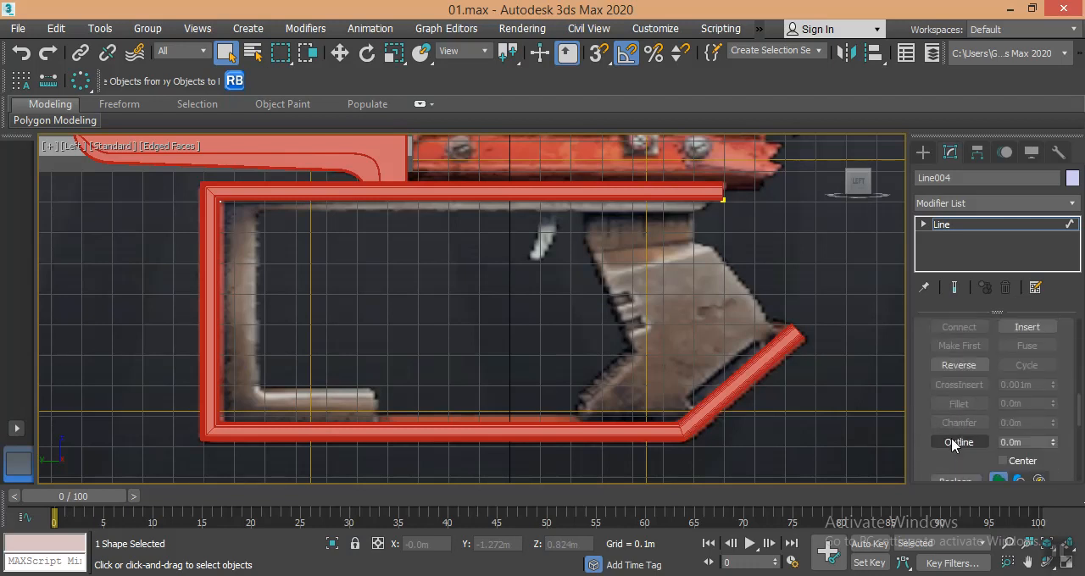
pyautogui.click(961, 444)
pyautogui.click(552, 203)
pyautogui.moveTo(553, 204); pyautogui.dragTo(557, 189)
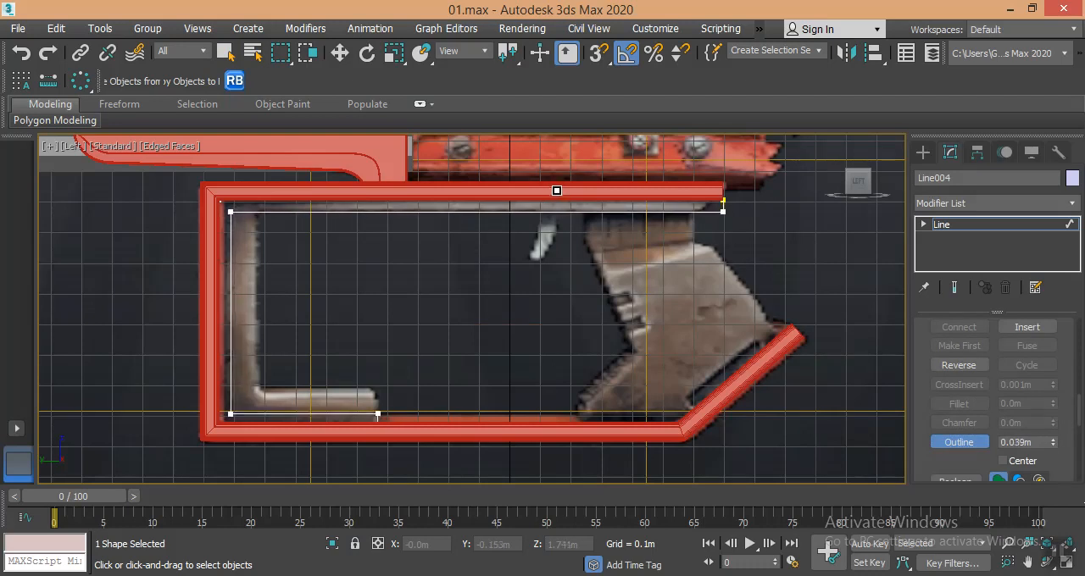
pyautogui.rightClick(559, 235)
# - Move the profile's inner vertical and lower horizontal segments inwards to match the thickness of the grey bracket in the reference
pyautogui.click(230, 270)
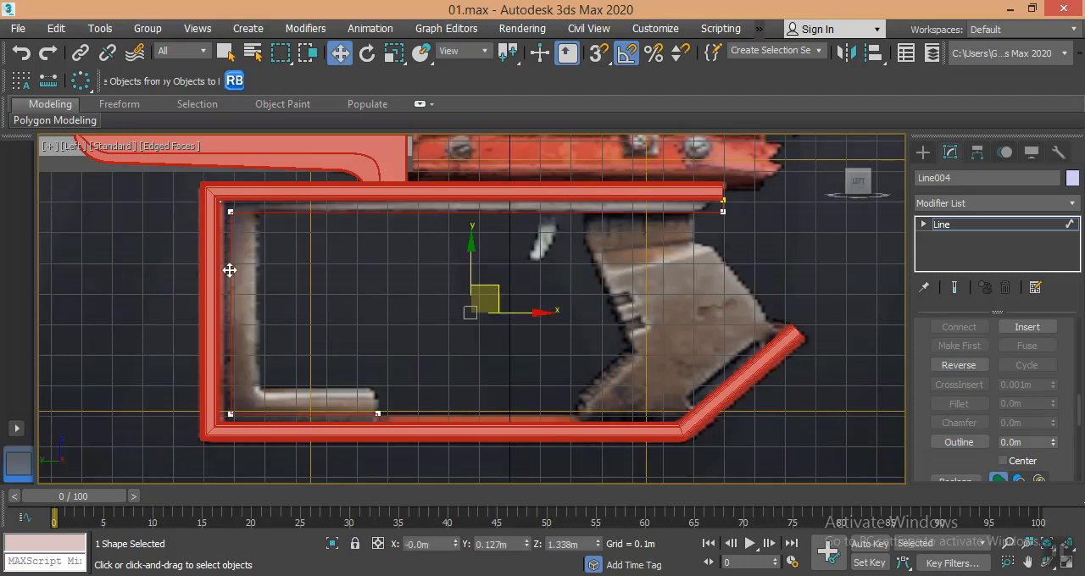
pyautogui.press('2')
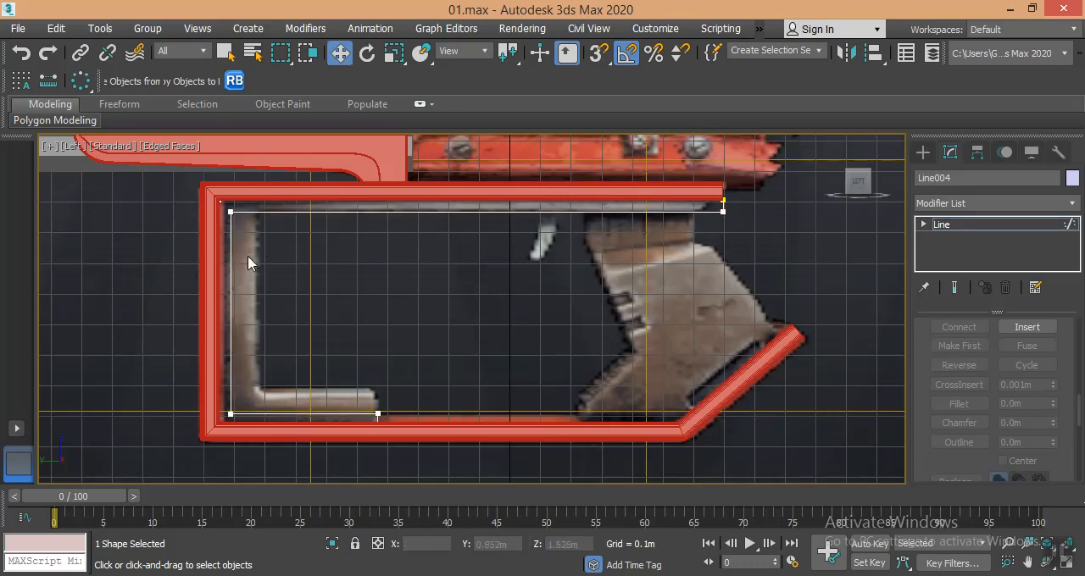
pyautogui.click(229, 243)
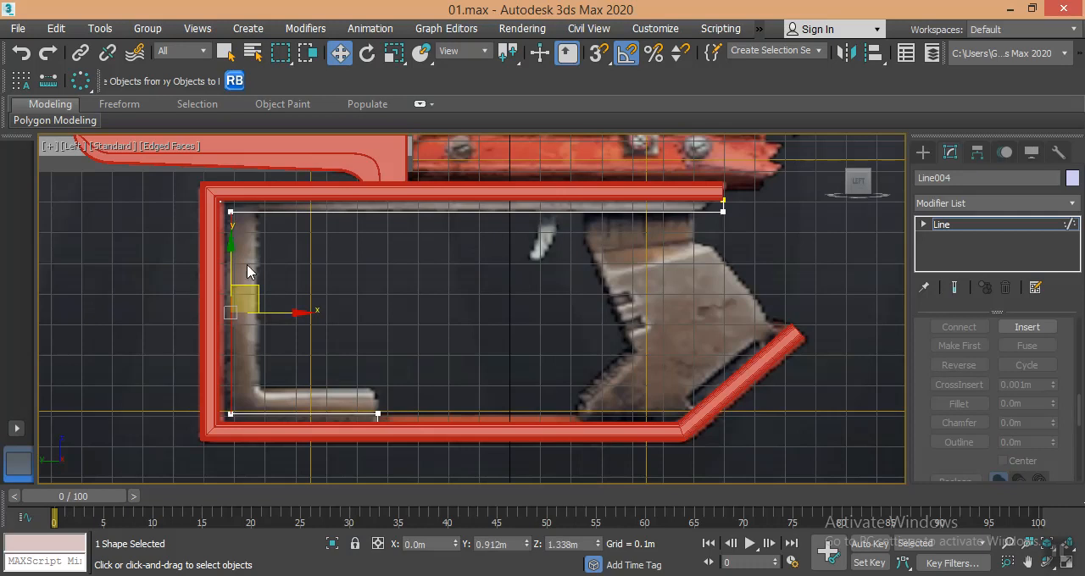
pyautogui.moveTo(280, 316); pyautogui.dragTo(303, 314)
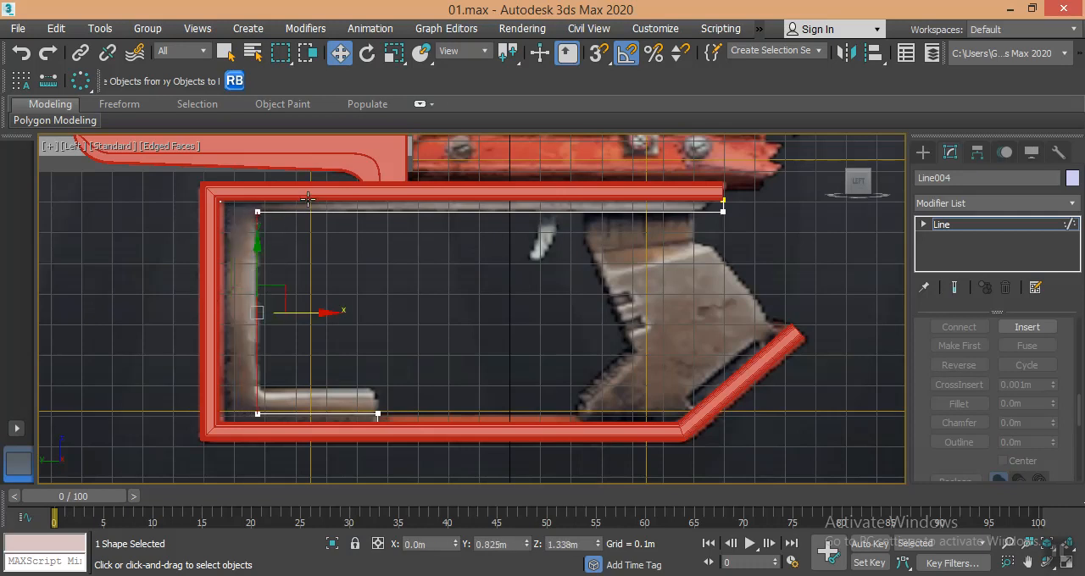
pyautogui.click(316, 414)
pyautogui.moveTo(315, 358); pyautogui.dragTo(321, 334)
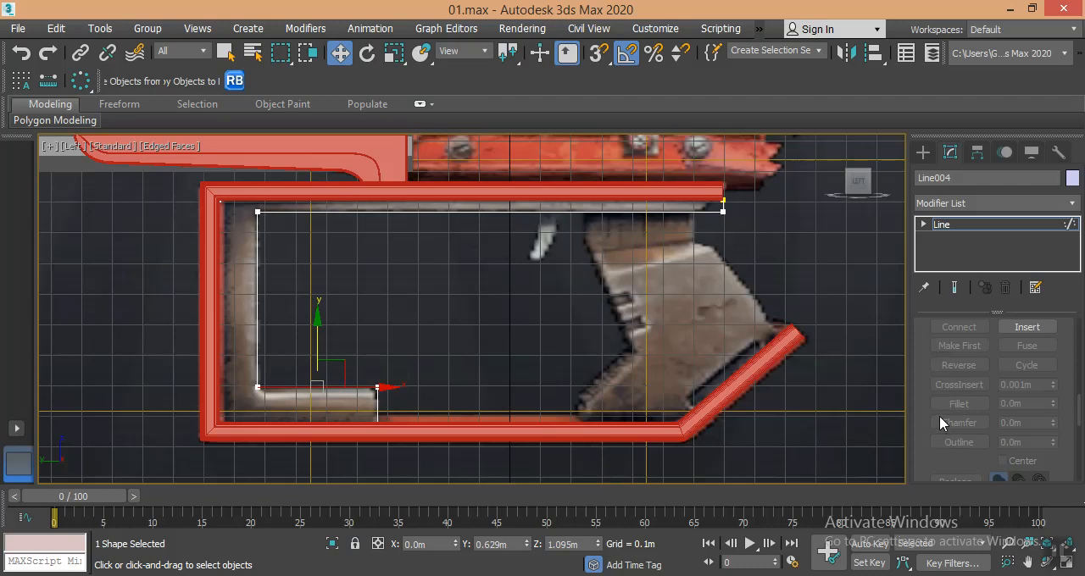
# - Fillet the lower arm's upper end corner and the lower inside corner of the profile at vertex level
pyautogui.press('1')
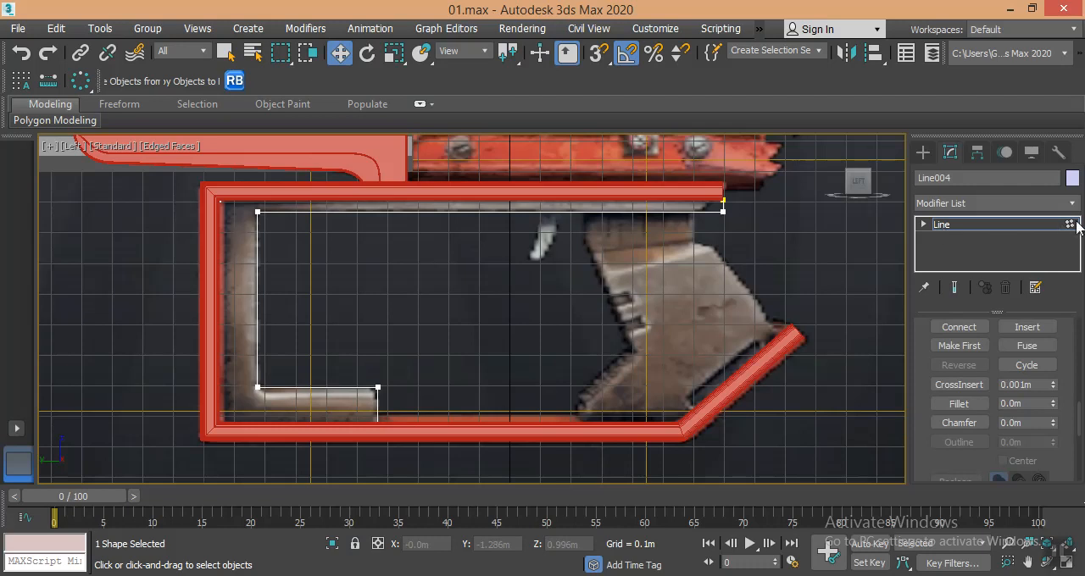
pyautogui.click(925, 225)
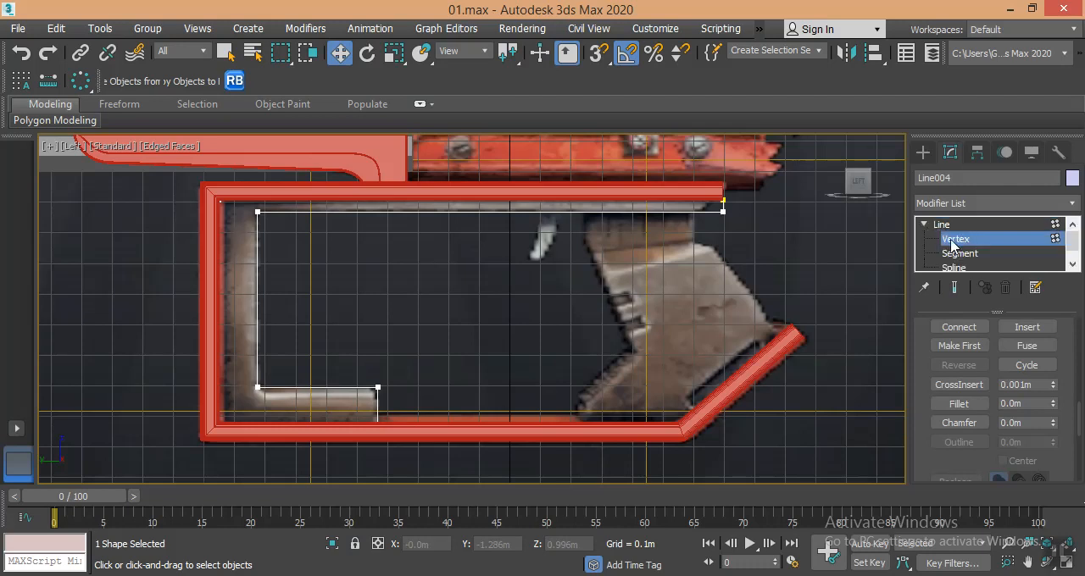
pyautogui.click(958, 403)
pyautogui.moveTo(711, 250); pyautogui.dragTo(708, 273, button='middle')
pyautogui.scroll(2, 708, 257)
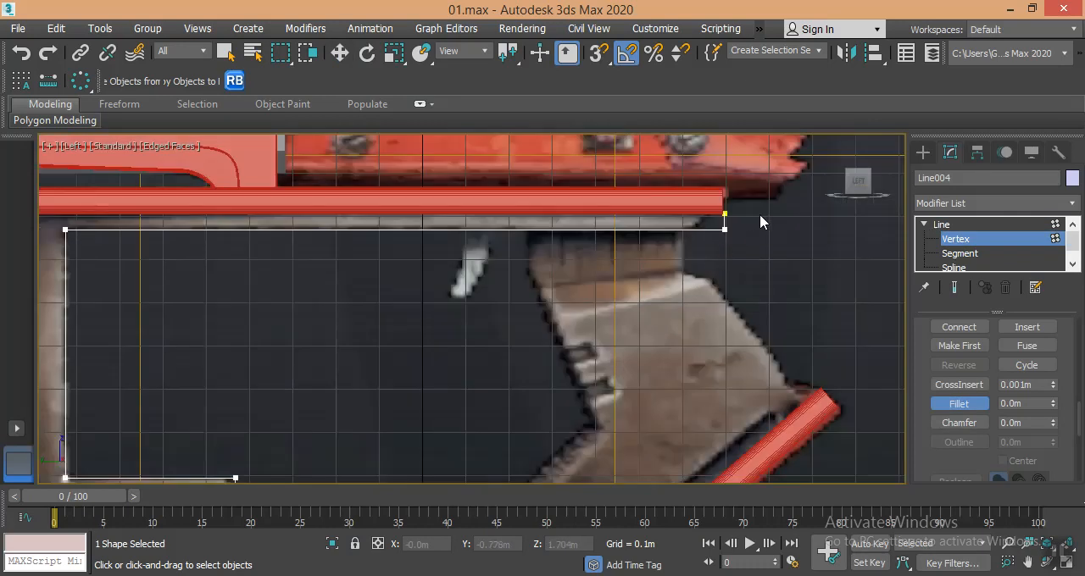
pyautogui.scroll(-4, 725, 251)
pyautogui.scroll(7, 520, 309)
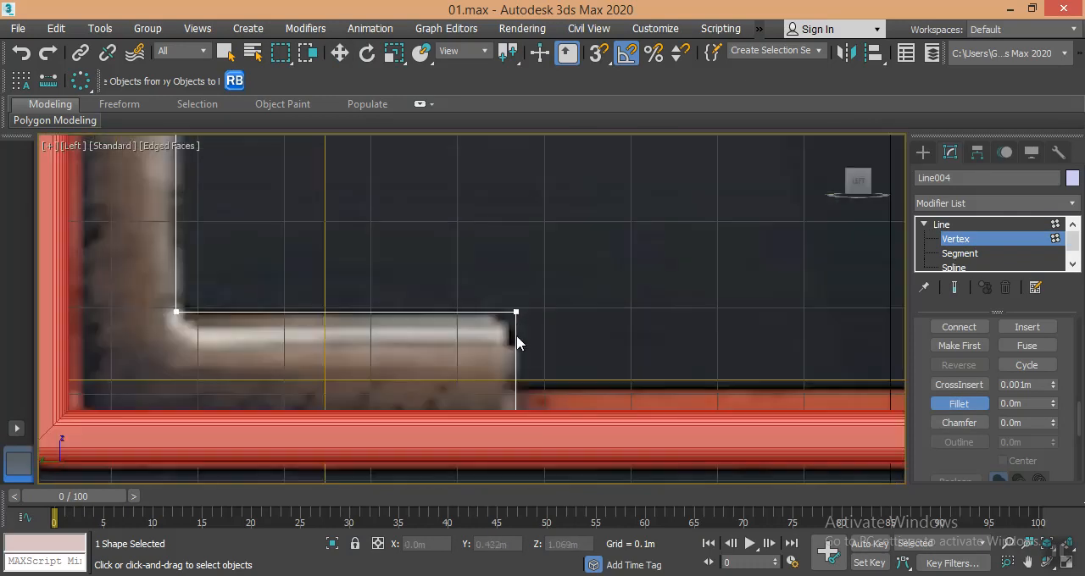
pyautogui.moveTo(514, 312); pyautogui.dragTo(545, 268)
pyautogui.moveTo(394, 331); pyautogui.dragTo(552, 367, button='middle')
pyautogui.moveTo(333, 348); pyautogui.dragTo(368, 292)
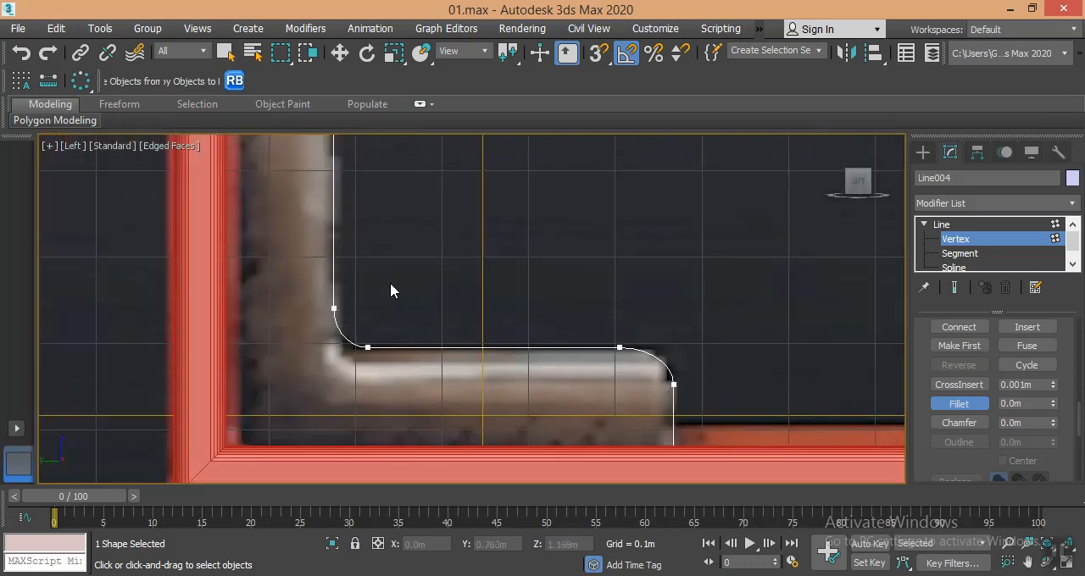
# - Fillet the profile's upper inside corner to round it like the lower one
pyautogui.moveTo(367, 292); pyautogui.dragTo(441, 444, button='middle')
pyautogui.scroll(3, 407, 297)
pyautogui.moveTo(407, 280); pyautogui.dragTo(413, 241)
# - Shorten the profile's upper bar by moving its open-end vertices inwards to match the reference
pyautogui.scroll(-2, 519, 317)
pyautogui.moveTo(517, 311); pyautogui.dragTo(251, 331, button='middle')
pyautogui.scroll(4, 556, 305)
pyautogui.press('w')
pyautogui.click(726, 269)
pyautogui.moveTo(768, 268); pyautogui.dragTo(721, 269)
# - Fillet the lower vertex at the free end of the profile's upper bar
pyautogui.click(959, 404)
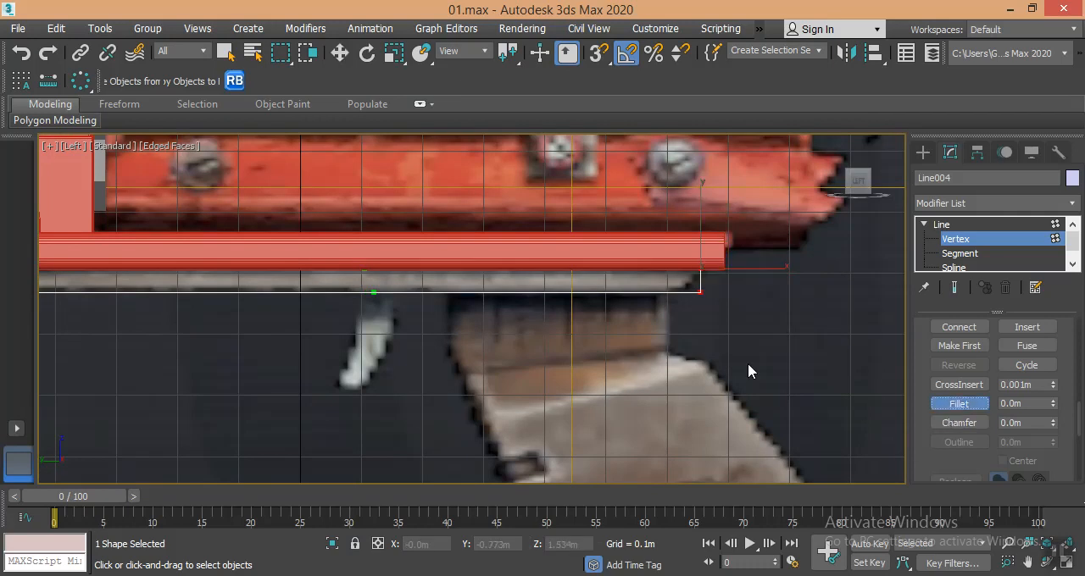
pyautogui.moveTo(700, 292); pyautogui.dragTo(716, 280)
pyautogui.press('w')
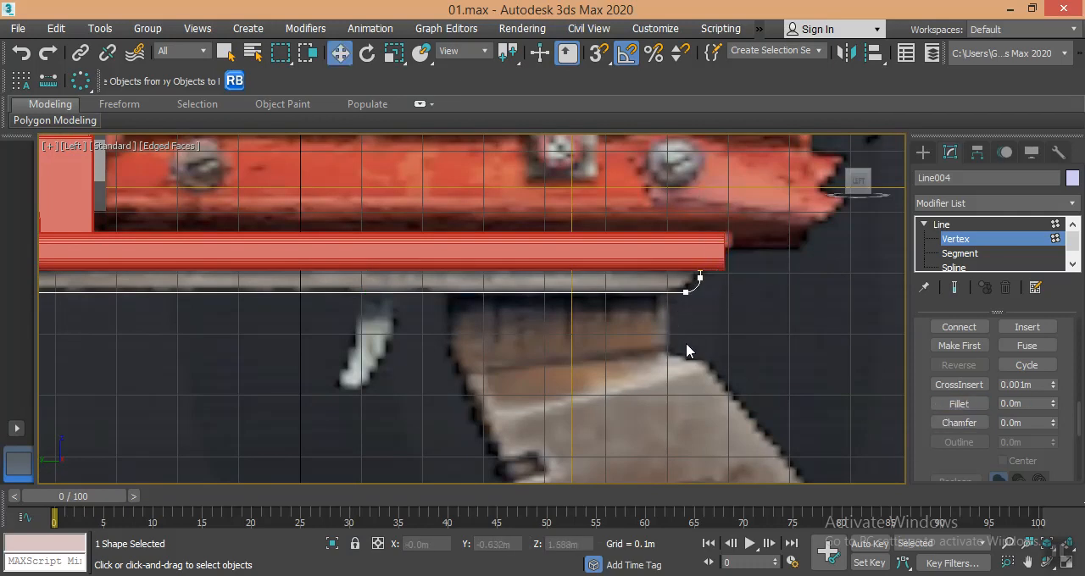
pyautogui.scroll(-6, 593, 335)
pyautogui.moveTo(524, 321); pyautogui.dragTo(526, 320, button='middle')
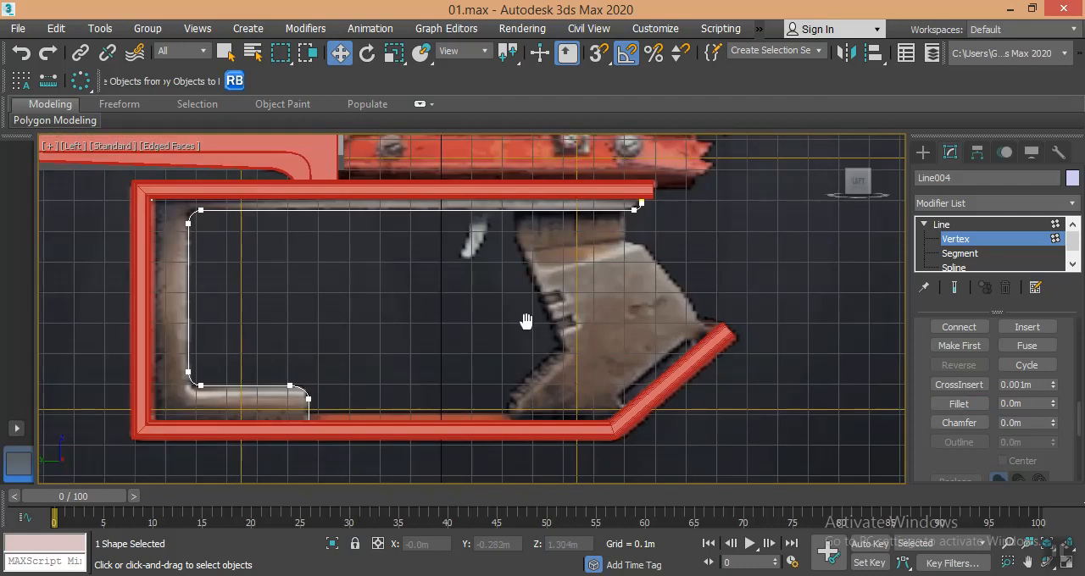
# - Switch to the perspective view and apply an Extrude modifier of 0.26 m to the bracket profile
pyautogui.click(924, 151)
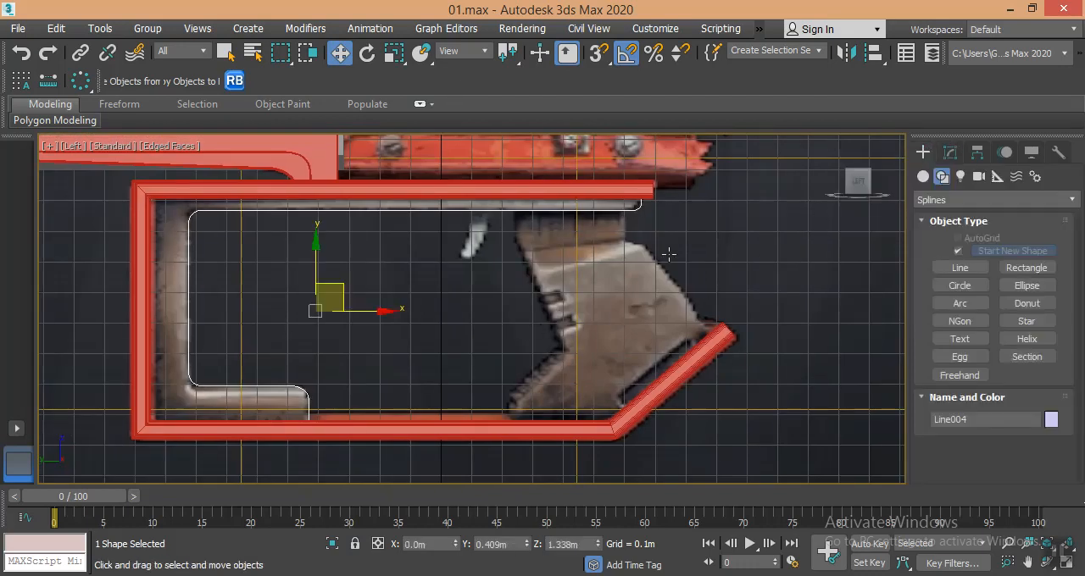
pyautogui.moveTo(614, 280); pyautogui.dragTo(532, 291, button='middle')
pyautogui.press('p')
pyautogui.keyDown('alt'); pyautogui.moveTo(567, 321); pyautogui.dragTo(456, 337, button='middle'); pyautogui.keyUp('alt')
pyautogui.scroll(-4, 436, 368)
pyautogui.scroll(3, 401, 297)
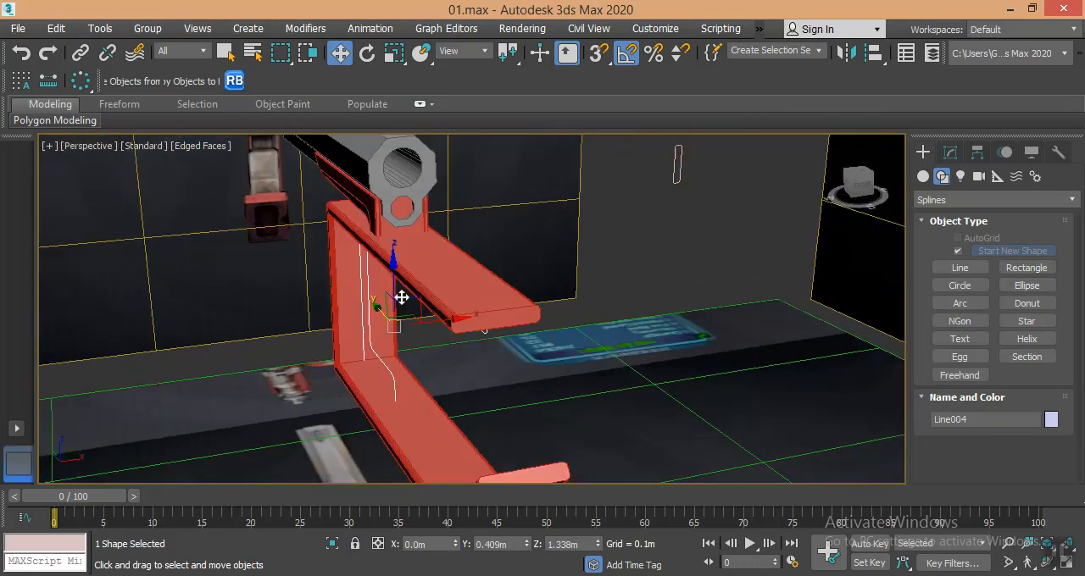
pyautogui.keyDown('alt'); pyautogui.moveTo(402, 298); pyautogui.dragTo(416, 293, button='middle'); pyautogui.keyUp('alt')
pyautogui.click(950, 152)
pyautogui.click(952, 206)
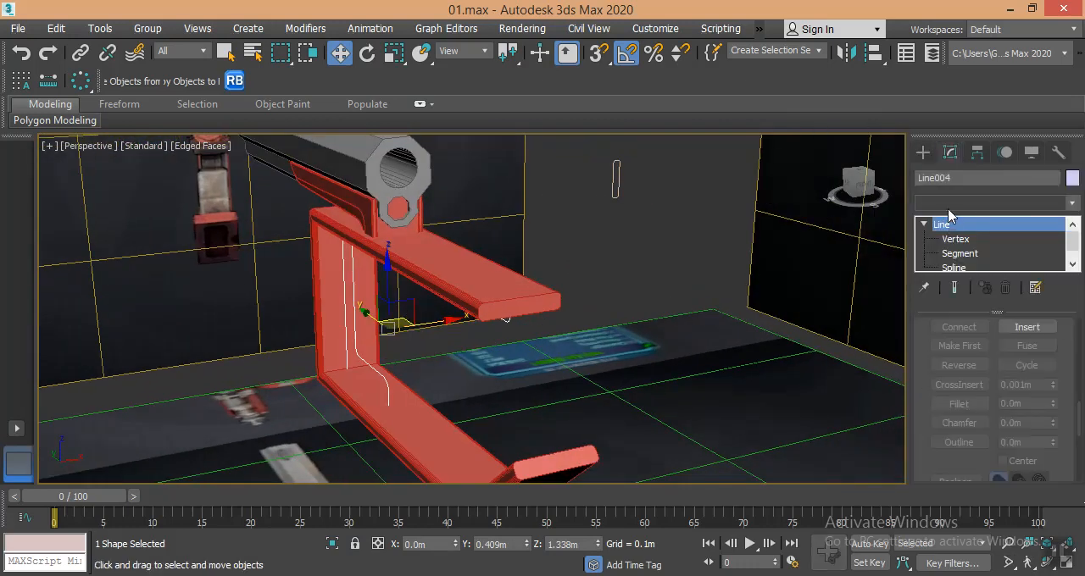
pyautogui.click(948, 209)
pyautogui.click(948, 209)
pyautogui.scroll(-2, 955, 176)
pyautogui.scroll(10, 955, 153)
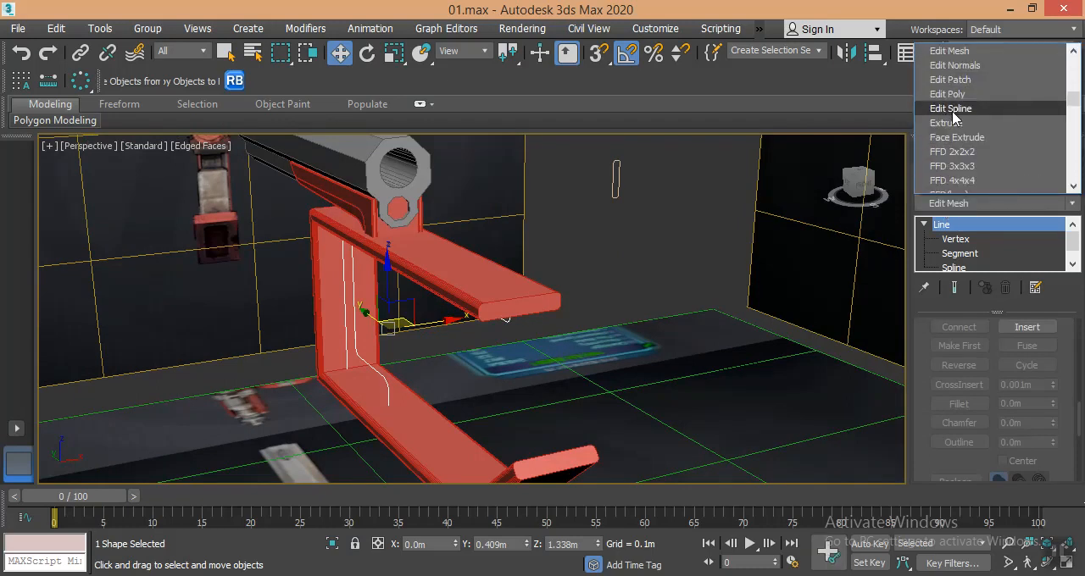
pyautogui.click(946, 123)
pyautogui.scroll(3, 1011, 341)
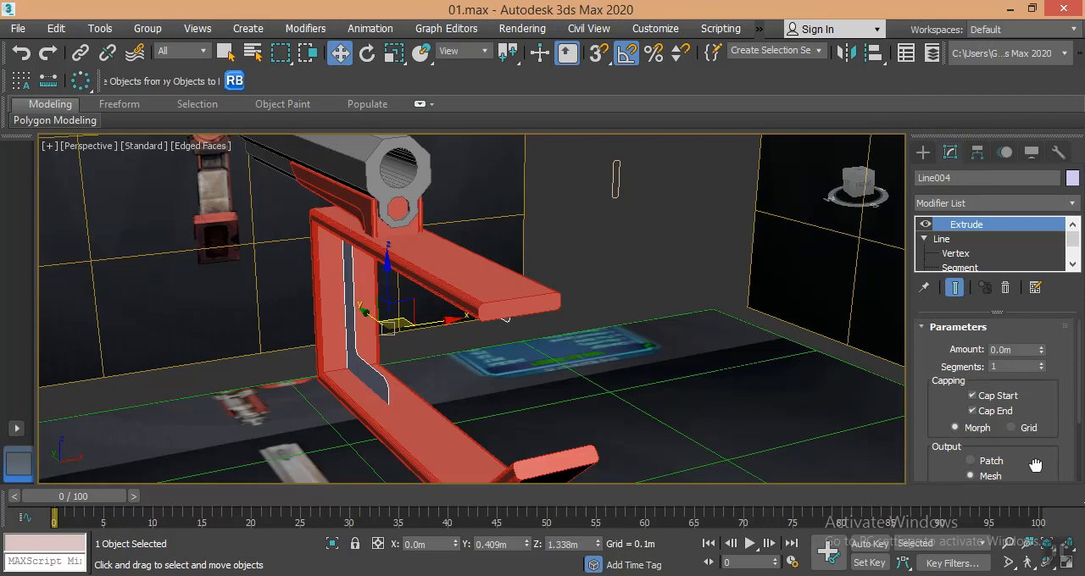
pyautogui.moveTo(1040, 350); pyautogui.dragTo(1041, 308)
# - Move the extruded bracket along X to centre it on the red frame, at about X 0.141 m
pyautogui.keyDown('alt'); pyautogui.moveTo(595, 343); pyautogui.dragTo(441, 302, button='middle'); pyautogui.keyUp('alt')
pyautogui.scroll(3, 441, 302)
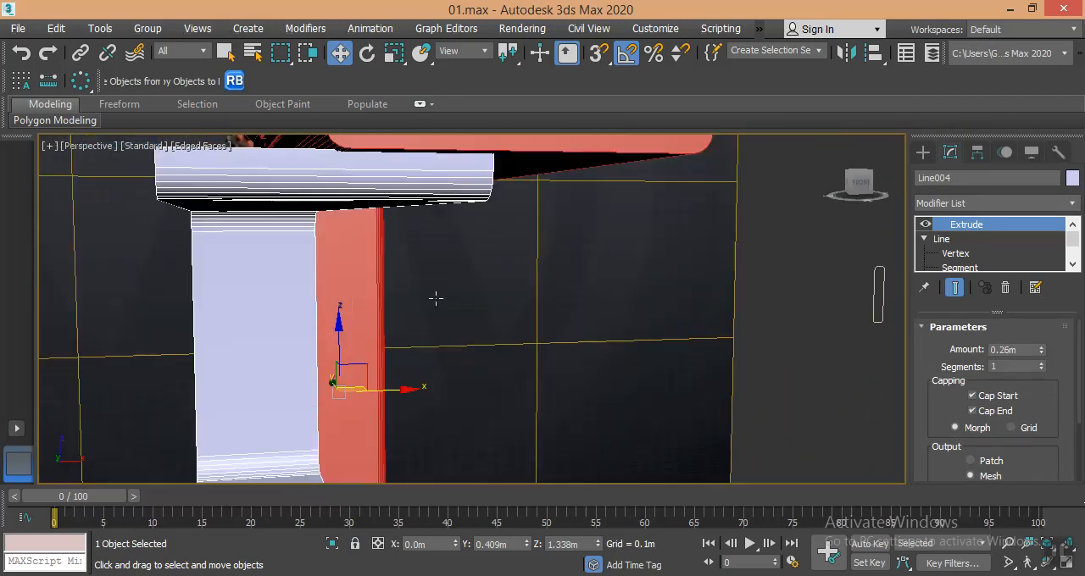
pyautogui.moveTo(392, 389); pyautogui.dragTo(467, 395)
# - Examine the bracket inside the frame and compare its shape with the weapon reference image
pyautogui.scroll(-4, 467, 395)
pyautogui.keyDown('alt'); pyautogui.moveTo(452, 395); pyautogui.dragTo(516, 334, button='middle'); pyautogui.keyUp('alt')
pyautogui.scroll(4, 447, 381)
pyautogui.scroll(-5, 392, 383)
pyautogui.scroll(3, 328, 311)
pyautogui.scroll(2, 328, 311)
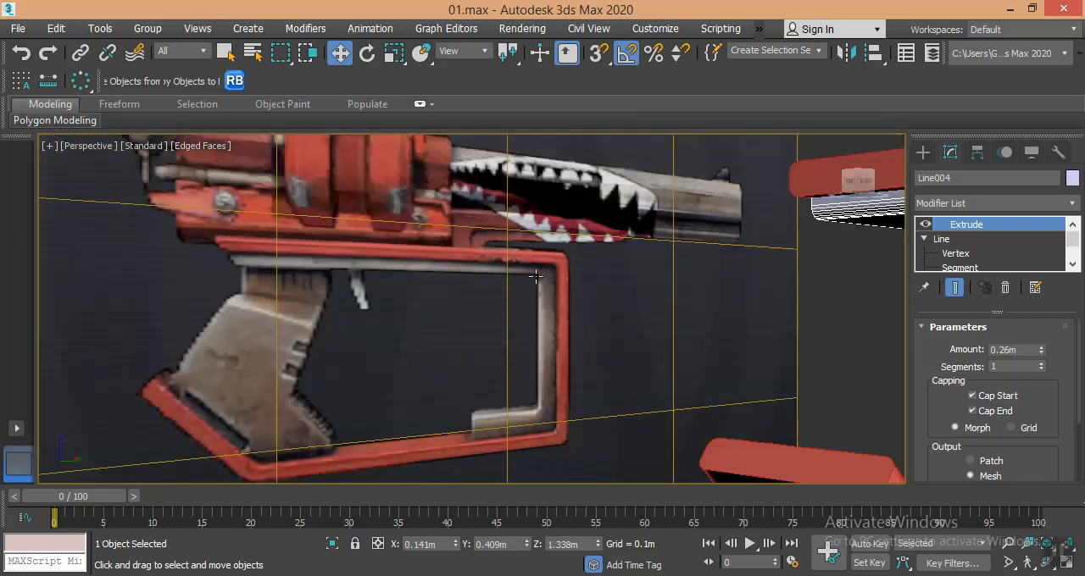
pyautogui.keyDown('alt'); pyautogui.moveTo(477, 430); pyautogui.dragTo(548, 306, button='middle'); pyautogui.keyUp('alt')
pyautogui.scroll(2, 589, 272)
pyautogui.keyDown('alt'); pyautogui.moveTo(590, 271); pyautogui.dragTo(552, 257, button='middle'); pyautogui.keyUp('alt')
pyautogui.moveTo(633, 294); pyautogui.dragTo(578, 281, button='middle')
# - Add an Edit Poly modifier on top of the bracket's Extrude and enter edge level
pyautogui.click(957, 207)
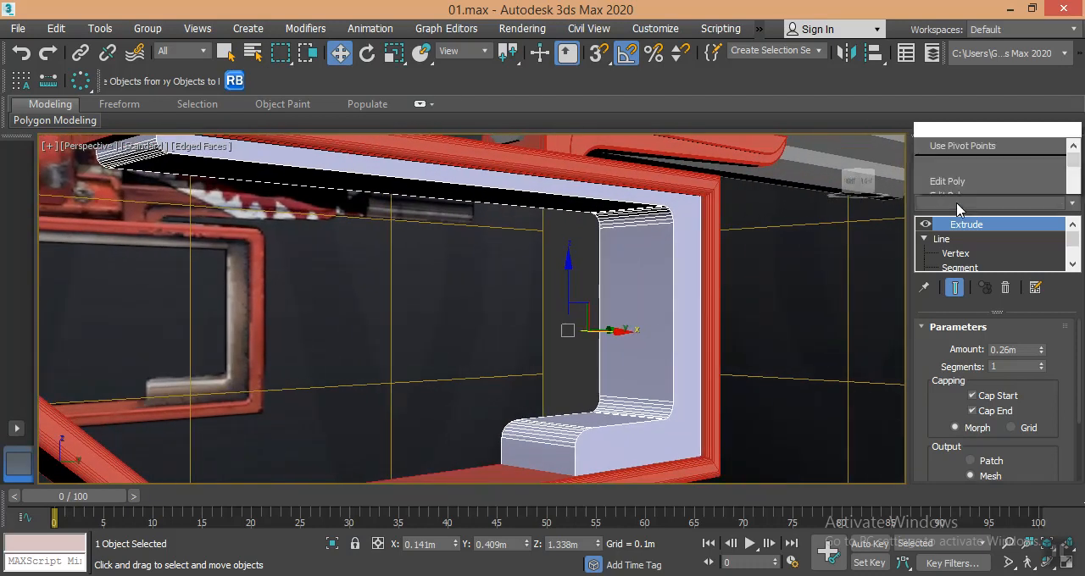
pyautogui.press('e')
pyautogui.press('e')
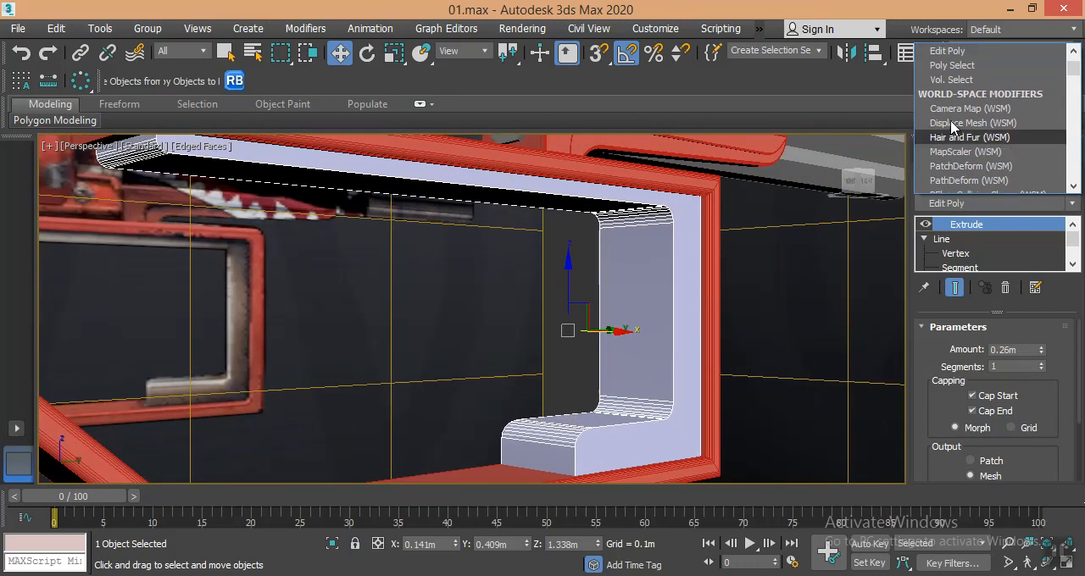
pyautogui.click(948, 53)
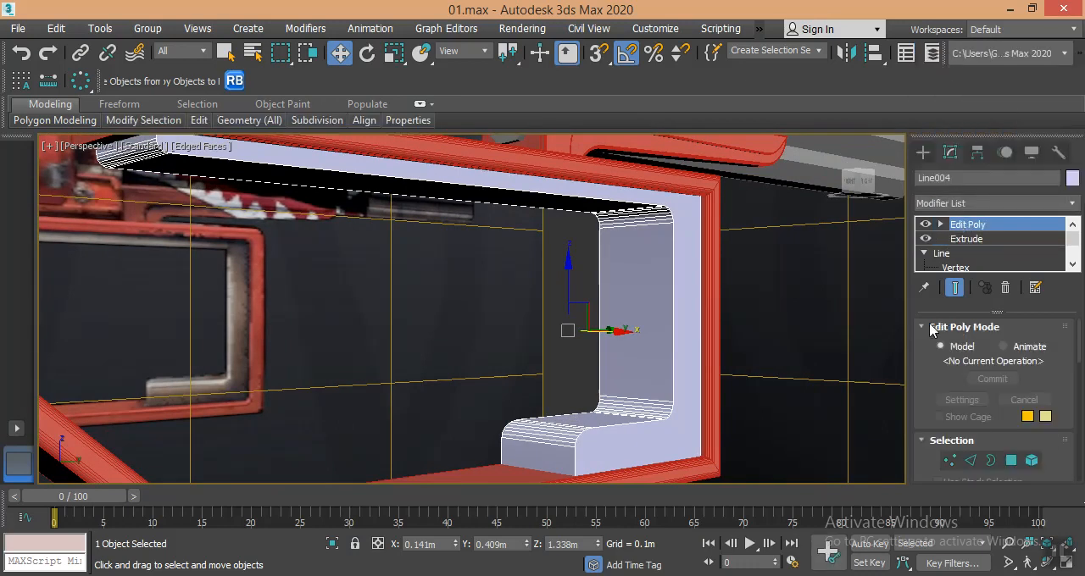
pyautogui.click(971, 460)
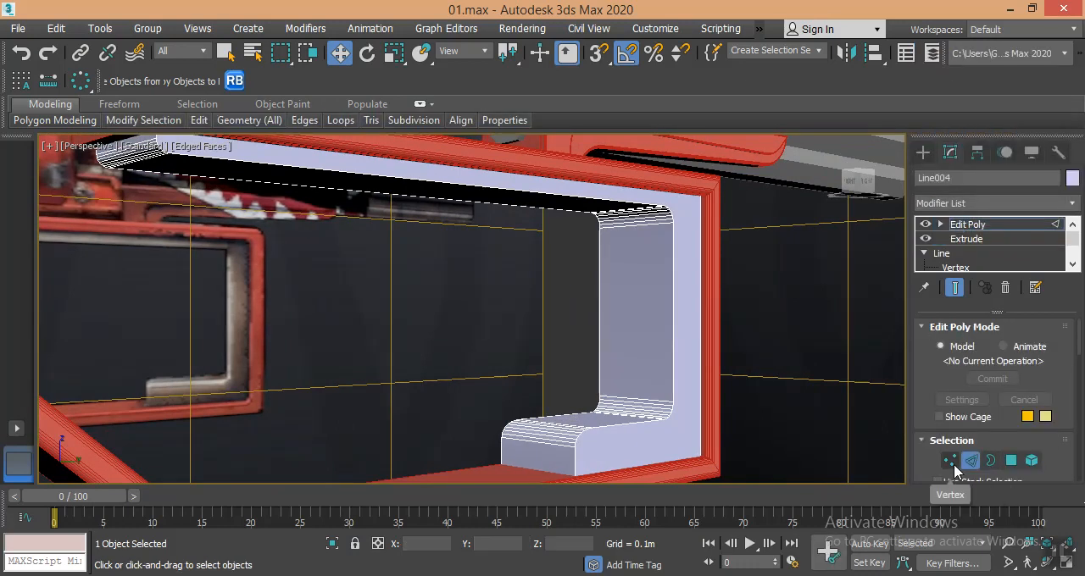
# - Isolate the bracket and select only the outline edges of its two side faces, leaving the cross edges out
pyautogui.moveTo(566, 371); pyautogui.dragTo(531, 361, button='middle')
pyautogui.scroll(-1, 529, 362)
pyautogui.hotkey('alt', 'q')
pyautogui.moveTo(473, 332); pyautogui.dragTo(555, 342, button='middle')
pyautogui.scroll(-3, 475, 335)
pyautogui.keyDown('alt'); pyautogui.moveTo(537, 206); pyautogui.dragTo(527, 238, button='middle'); pyautogui.keyUp('alt')
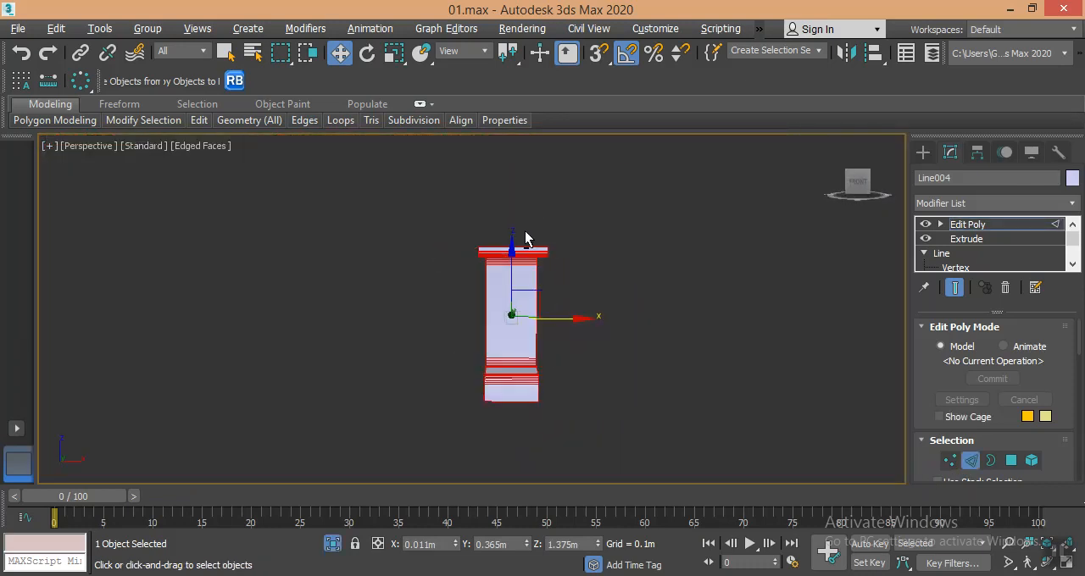
pyautogui.moveTo(525, 265); pyautogui.dragTo(509, 390)
pyautogui.moveTo(507, 439); pyautogui.dragTo(509, 437)
pyautogui.keyDown('alt'); pyautogui.moveTo(583, 384); pyautogui.dragTo(490, 384, button='middle'); pyautogui.keyUp('alt')
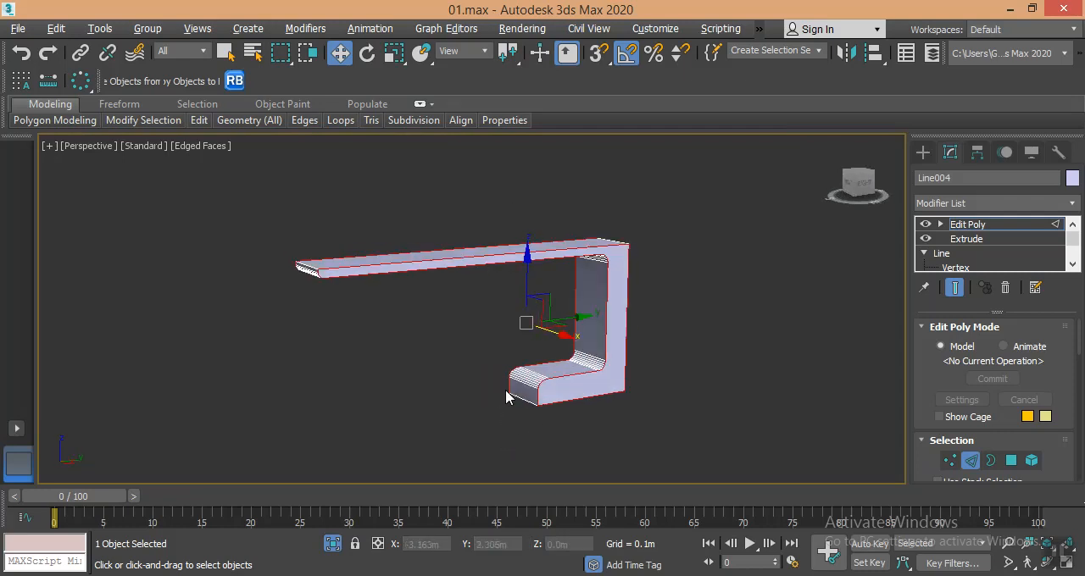
# - Chamfer the selected side-face outline edges of the bracket with 5 segments and smoothing turned off
pyautogui.scroll(3, 544, 380)
pyautogui.scroll(-10, 977, 381)
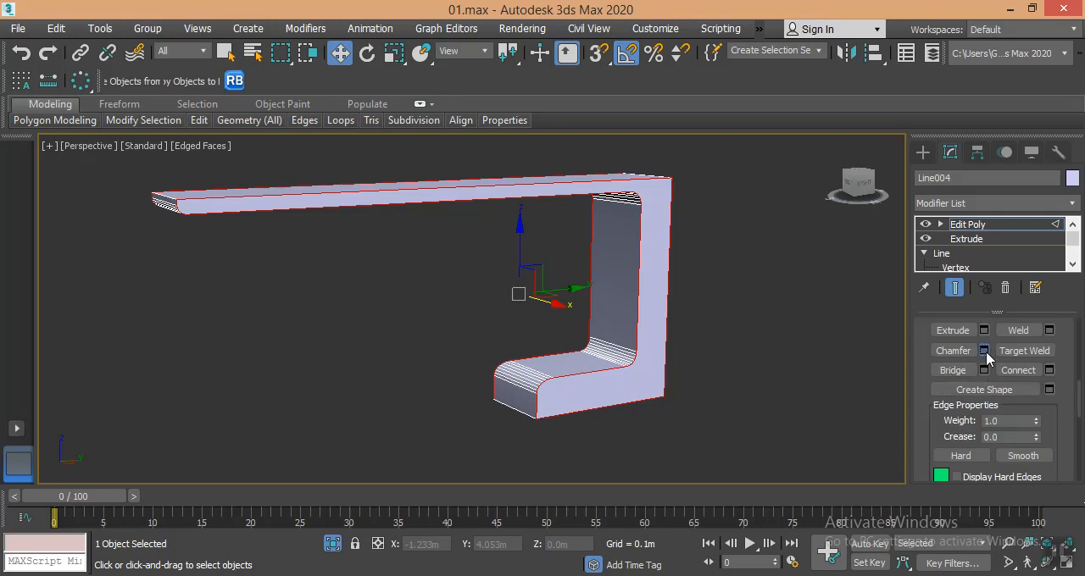
pyautogui.click(985, 351)
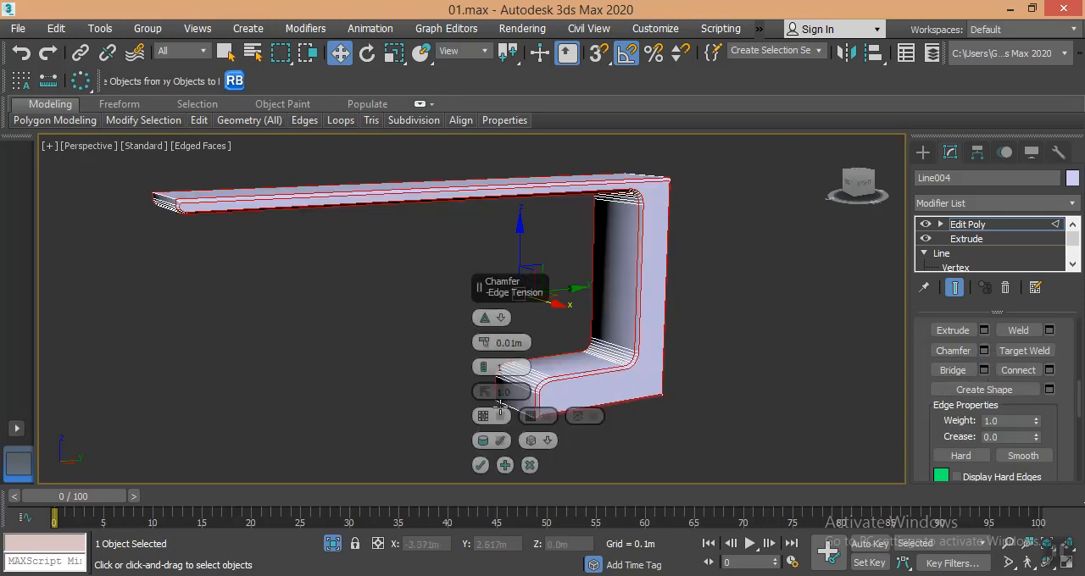
pyautogui.click(502, 446)
pyautogui.moveTo(484, 369); pyautogui.dragTo(484, 351)
pyautogui.moveTo(609, 366); pyautogui.dragTo(616, 363, button='middle')
pyautogui.scroll(5, 658, 382)
pyautogui.scroll(-2, 660, 383)
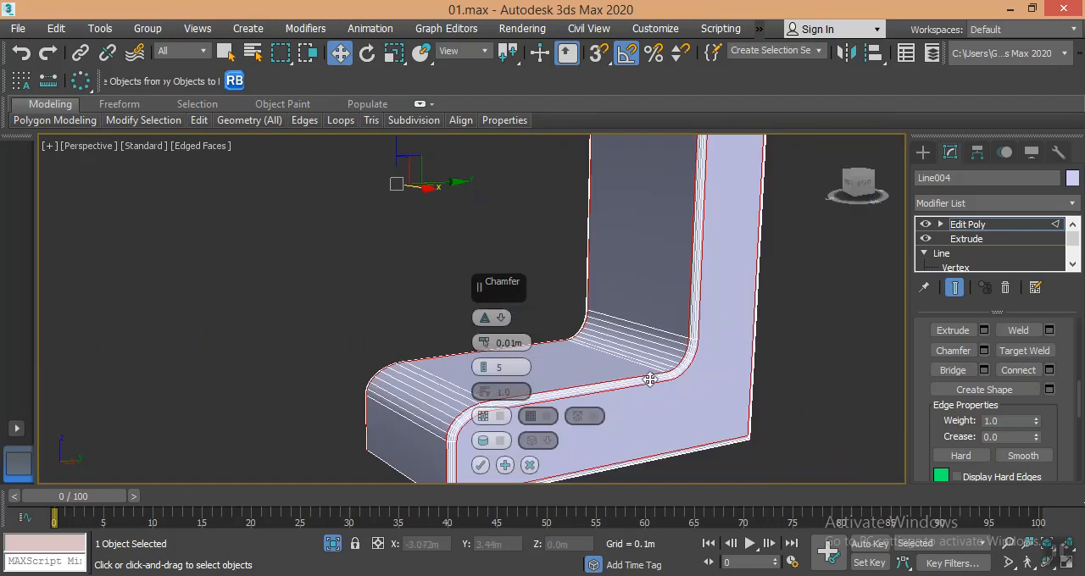
# - Set the bracket's edge chamfer amount to 0.012 m and apply it
pyautogui.moveTo(479, 338); pyautogui.dragTo(478, 335)
pyautogui.moveTo(671, 359); pyautogui.dragTo(642, 351, button='middle')
pyautogui.scroll(-3, 649, 343)
pyautogui.moveTo(654, 292); pyautogui.dragTo(881, 222, button='middle')
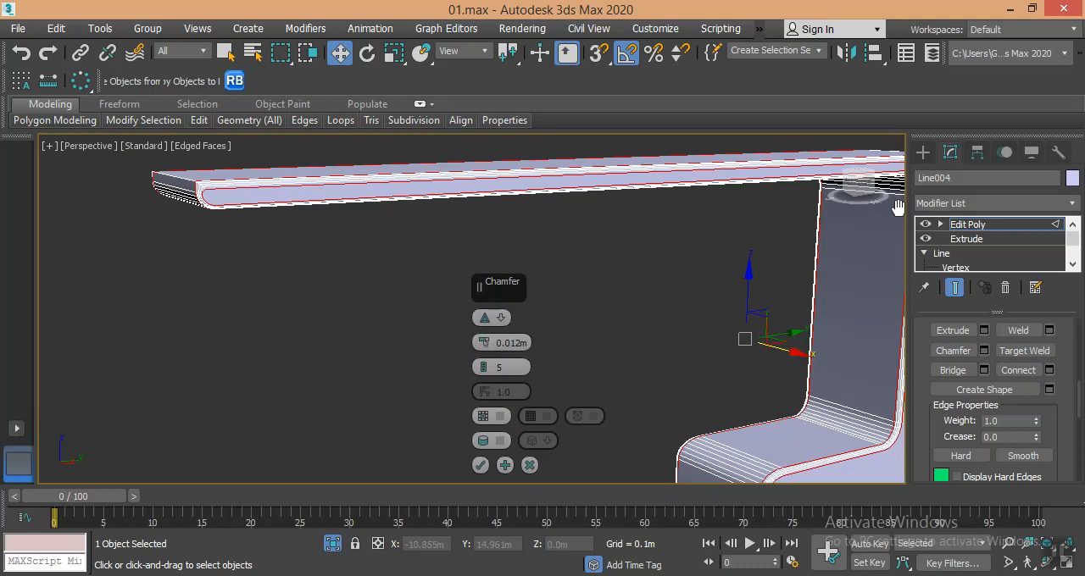
pyautogui.click(480, 466)
pyautogui.click(672, 314)
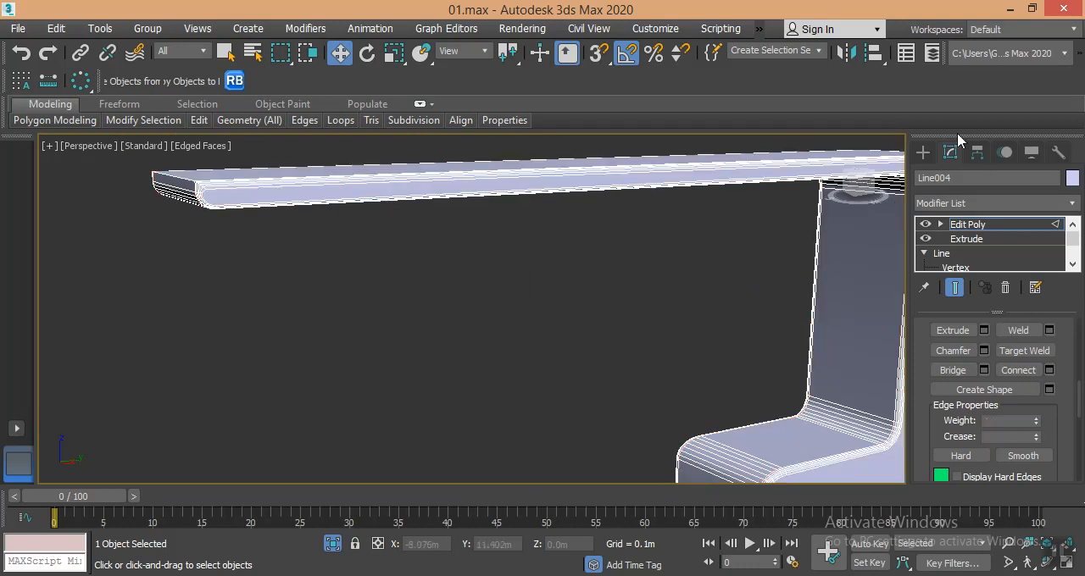
# - Deselect the bracket, turn off edged faces and leave isolation to show the whole weapon
pyautogui.click(923, 152)
pyautogui.click(942, 176)
pyautogui.click(637, 291)
pyautogui.scroll(-2, 571, 311)
pyautogui.press('F4')
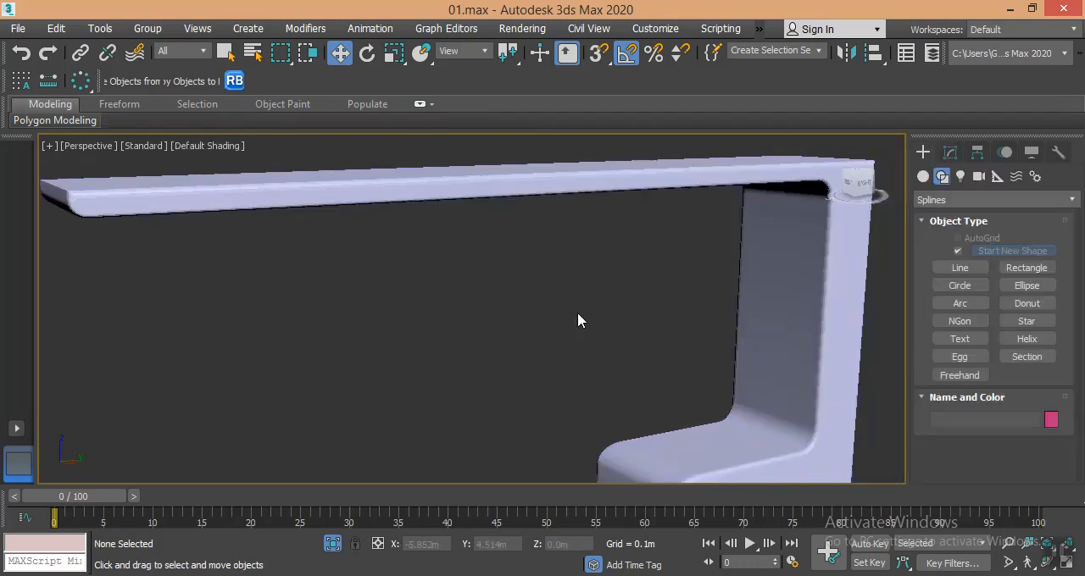
pyautogui.scroll(-5, 576, 313)
pyautogui.moveTo(584, 312)
pyautogui.keyDown('alt'); pyautogui.mouseDown(button='middle')
pyautogui.moveTo(469, 291)
pyautogui.moveTo(568, 292)
pyautogui.mouseUp(button='middle'); pyautogui.keyUp('alt')
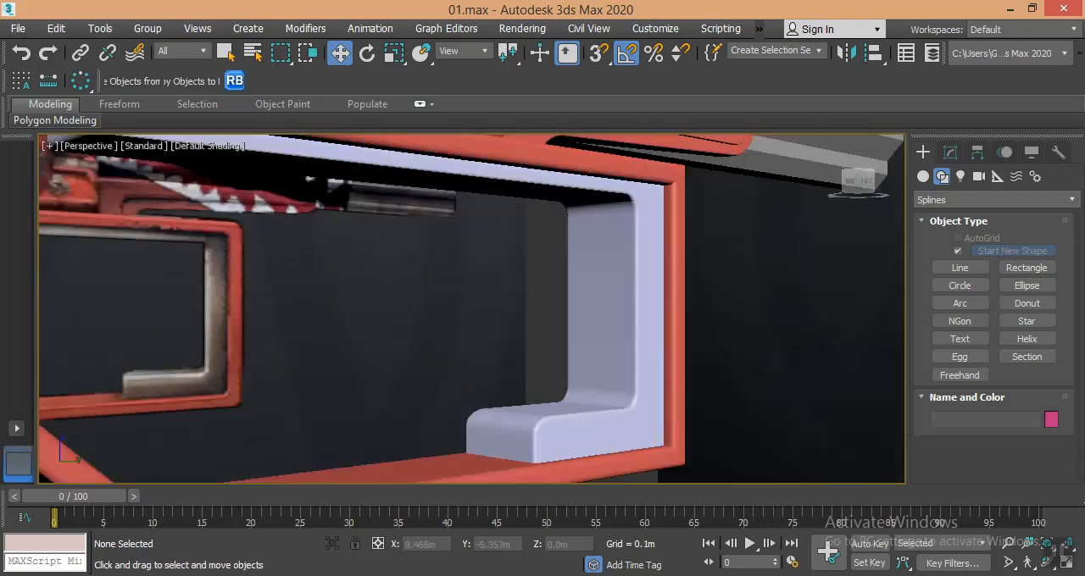
# - Compare the finished bracket with the weapon reference image and examine the grip and trigger area
pyautogui.scroll(-6, 453, 356)
pyautogui.moveTo(460, 356); pyautogui.dragTo(496, 345, button='middle')
pyautogui.scroll(3, 333, 299)
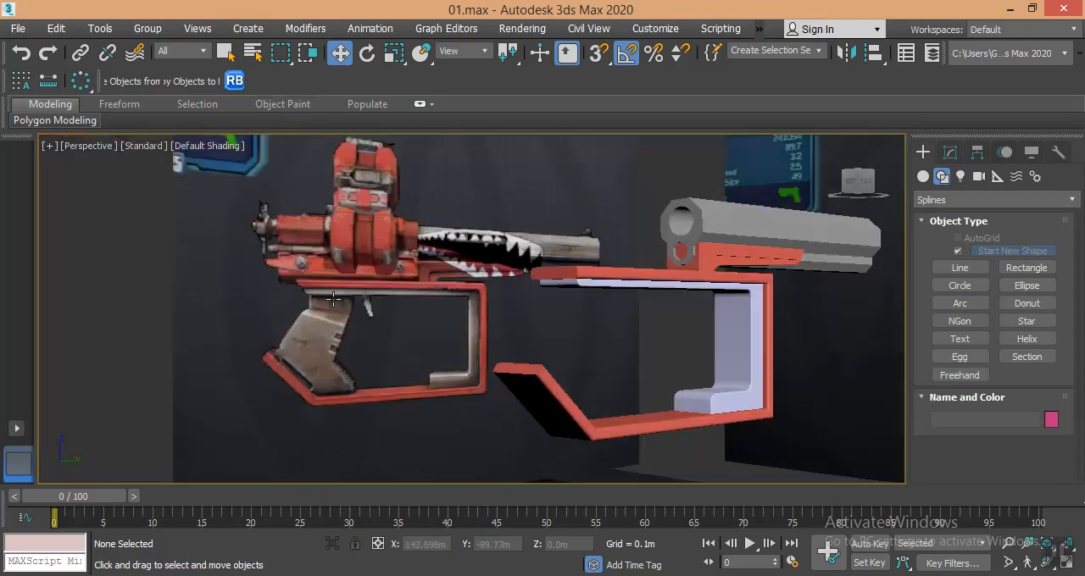
pyautogui.scroll(3, 333, 300)
pyautogui.scroll(2, 407, 297)
pyautogui.scroll(-3, 478, 305)
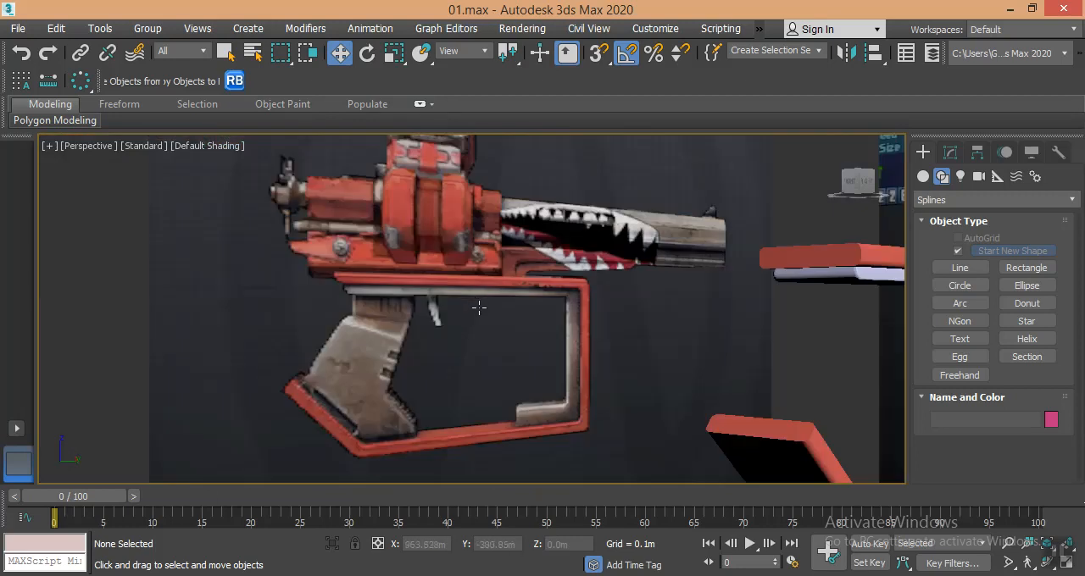
pyautogui.moveTo(478, 305); pyautogui.dragTo(293, 251, button='middle')
pyautogui.scroll(-3, 233, 247)
pyautogui.keyDown('alt'); pyautogui.moveTo(341, 286); pyautogui.dragTo(417, 370, button='middle'); pyautogui.keyUp('alt')
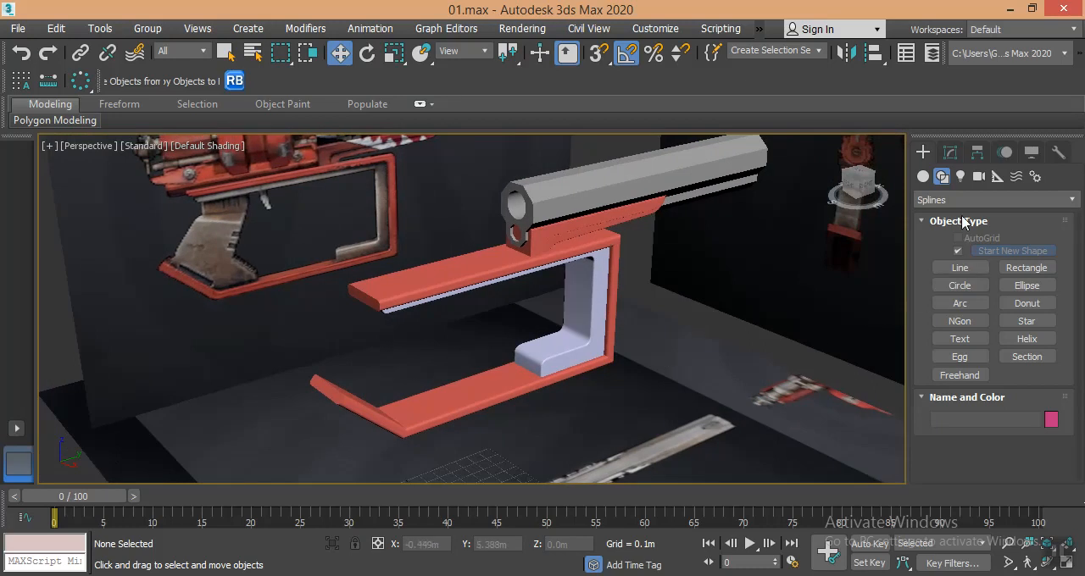
# - With AutoGrid on, draw a thin upright box on the frame's lower red bar, about 0.048 by 0.047 m and 0.226 m high
pyautogui.click(925, 177)
pyautogui.click(937, 223)
pyautogui.click(959, 254)
pyautogui.scroll(5, 431, 393)
pyautogui.click(958, 238)
pyautogui.moveTo(452, 391); pyautogui.dragTo(449, 408)
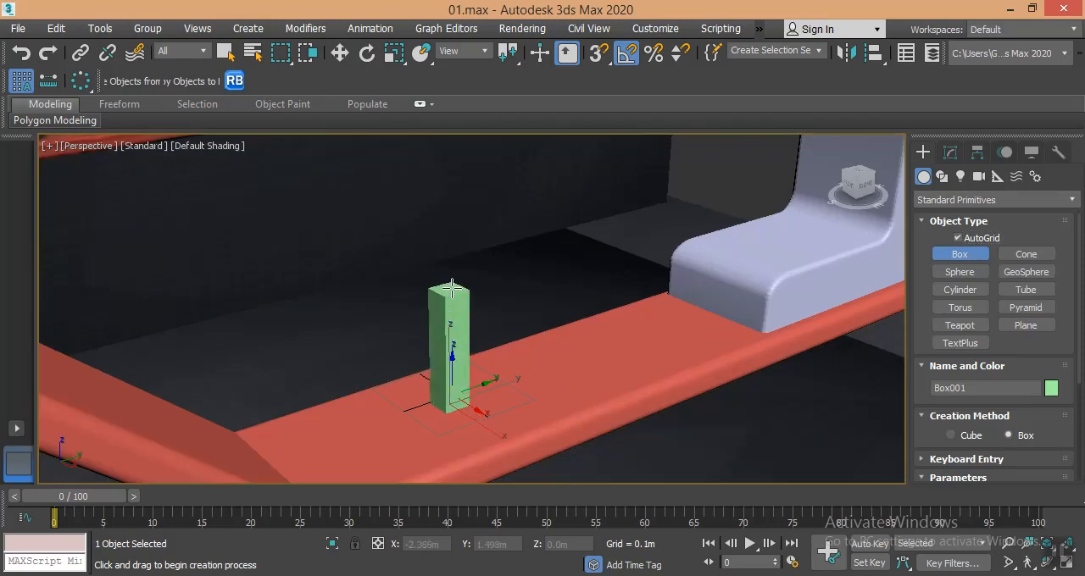
pyautogui.click(451, 282)
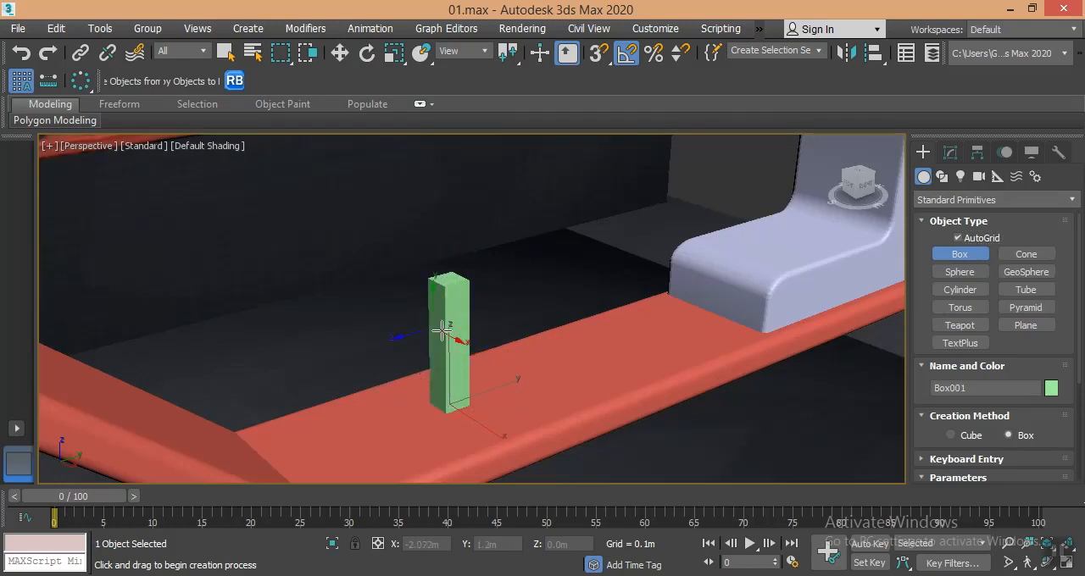
pyautogui.click(951, 152)
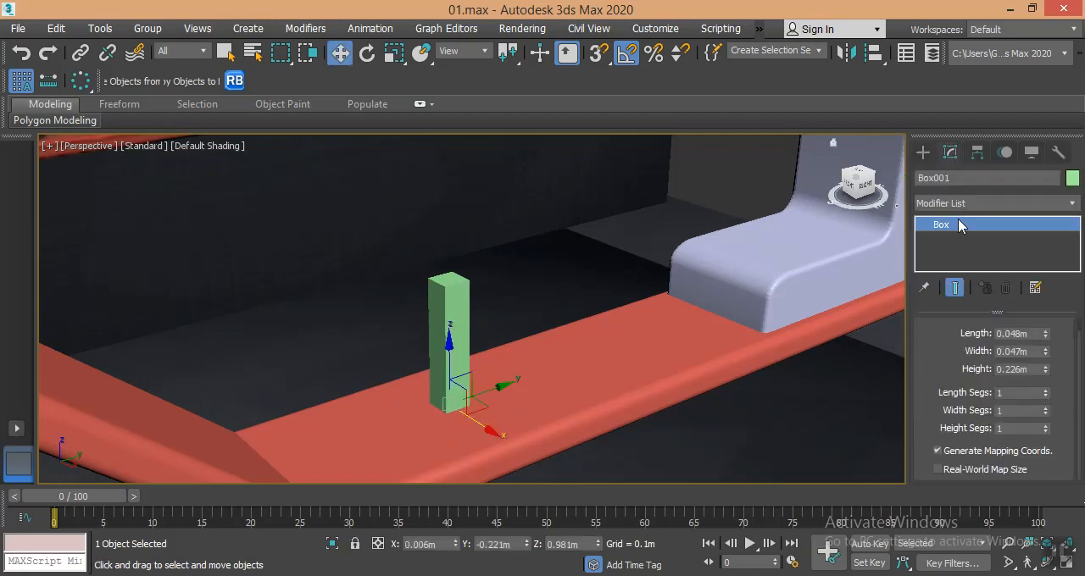
# - Draw an upright ChamferBox beside the green box on the red bar, about 0.058 by 0.055 m and 0.216 m high
pyautogui.click(923, 153)
pyautogui.click(941, 201)
pyautogui.click(945, 238)
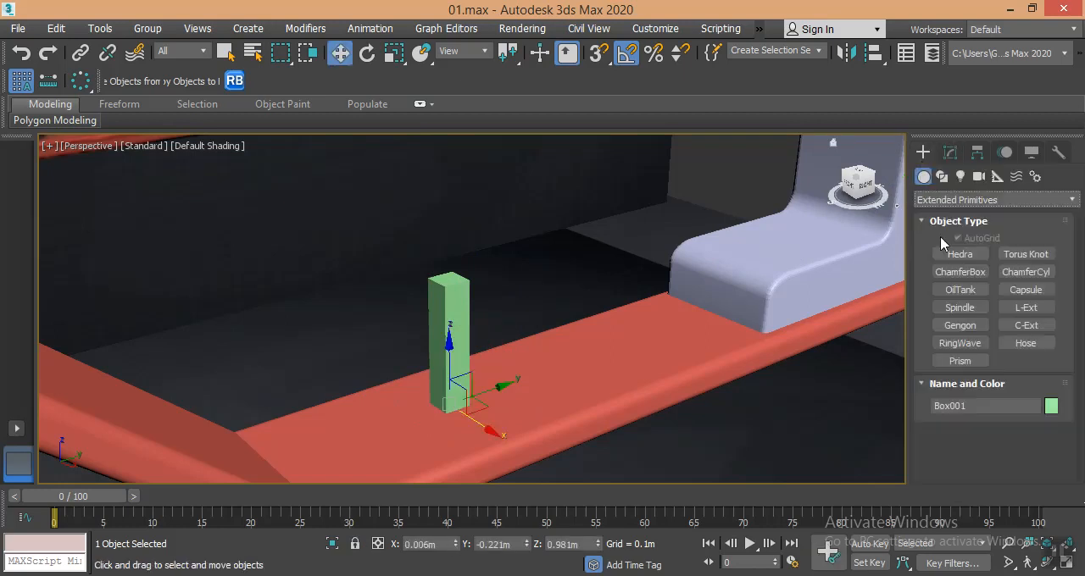
pyautogui.click(953, 277)
pyautogui.moveTo(517, 378); pyautogui.dragTo(459, 421, button='middle')
pyautogui.scroll(3, 462, 420)
pyautogui.moveTo(484, 413); pyautogui.dragTo(473, 447)
pyautogui.click(494, 260)
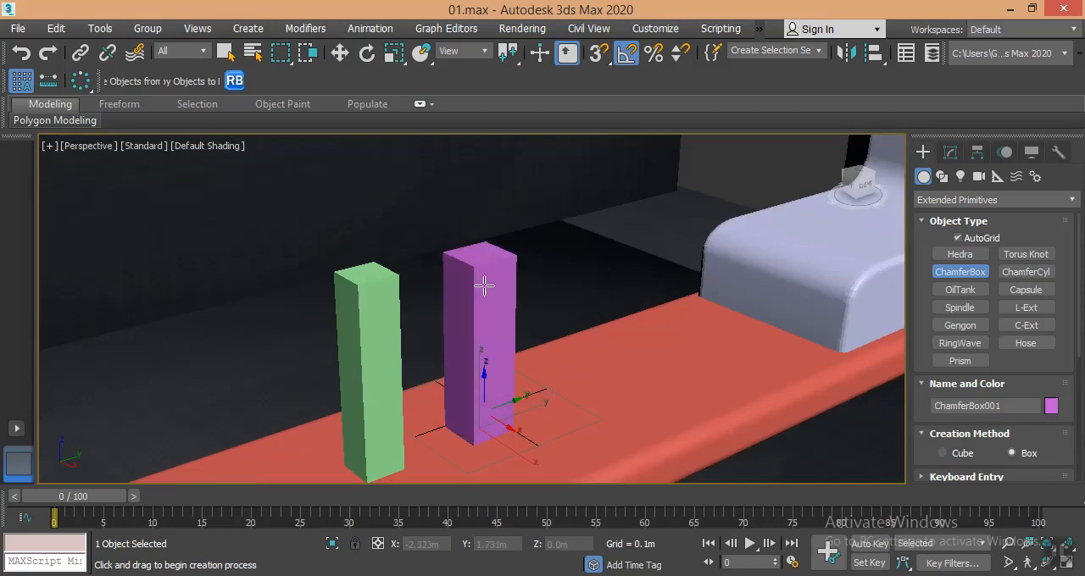
pyautogui.click(460, 211)
pyautogui.click(951, 153)
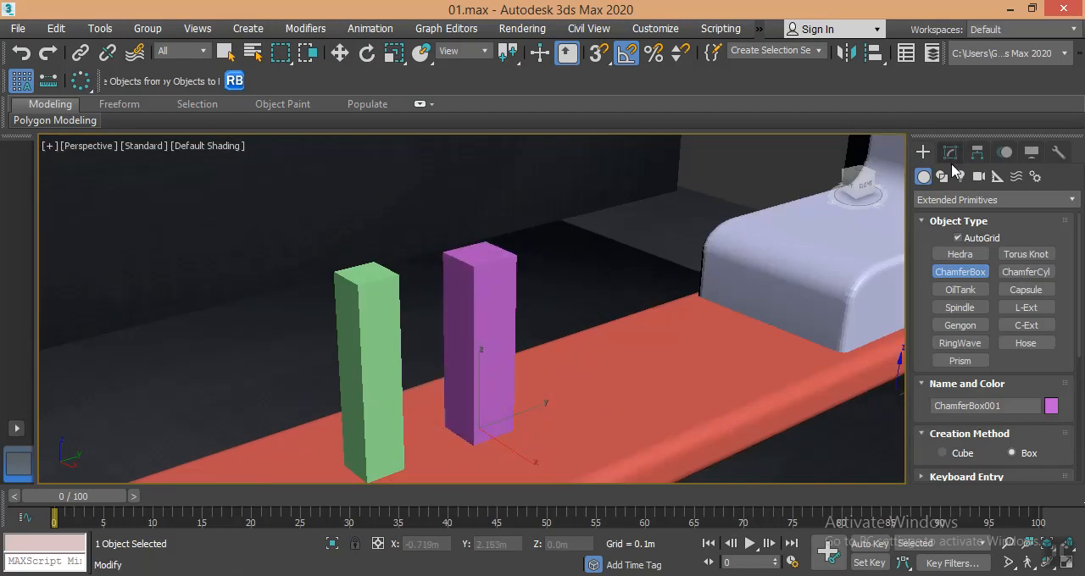
# - Set the ChamferBox's fillet to 0.007 m and its segments to 8 in length, 7 in width and 24 in height
pyautogui.moveTo(1047, 393); pyautogui.dragTo(1035, 337)
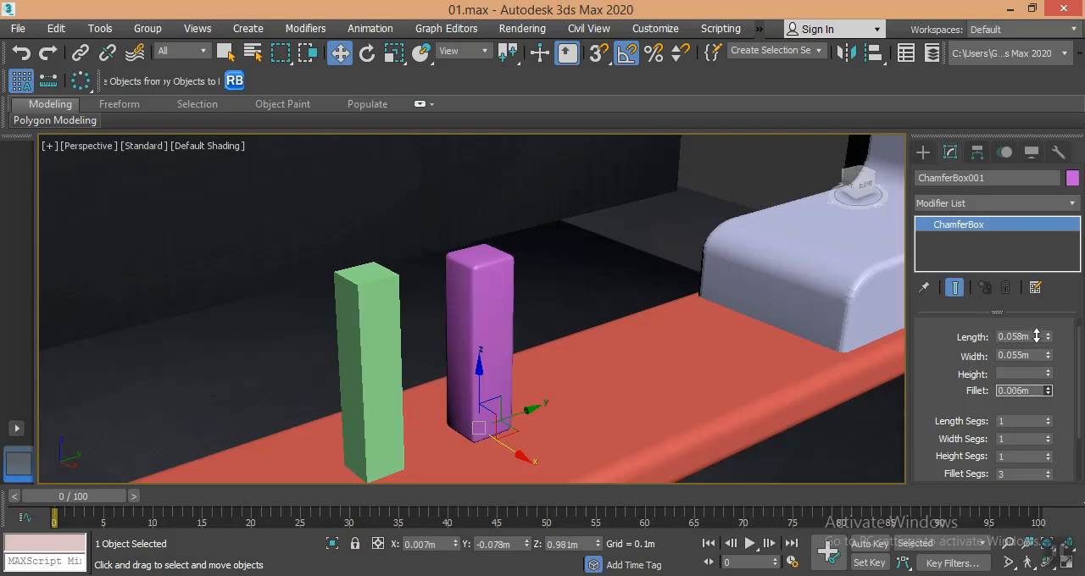
pyautogui.press('F4')
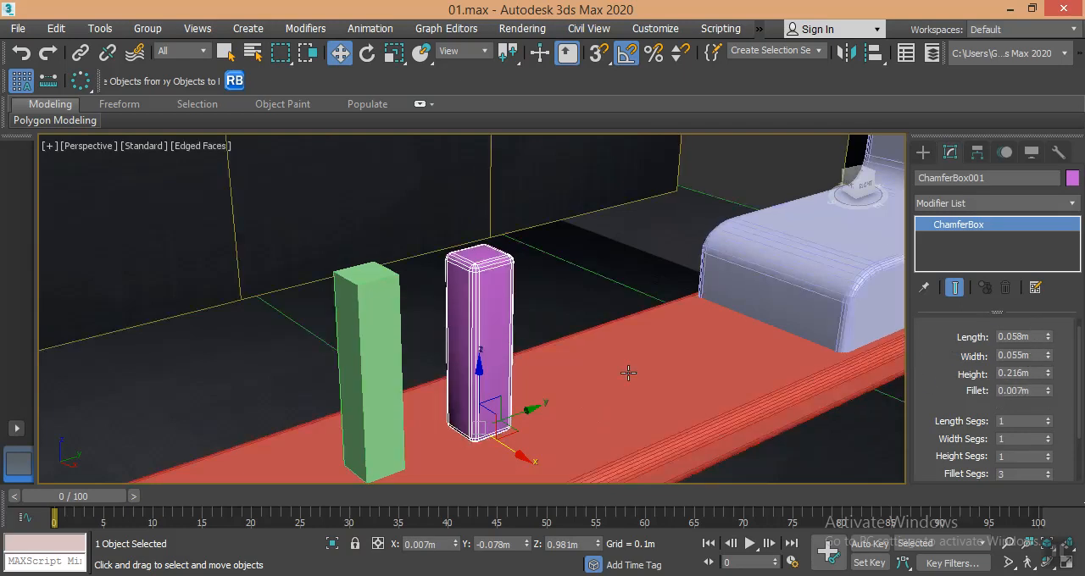
pyautogui.scroll(5, 467, 300)
pyautogui.scroll(-2, 453, 321)
pyautogui.moveTo(453, 321); pyautogui.dragTo(441, 324, button='middle')
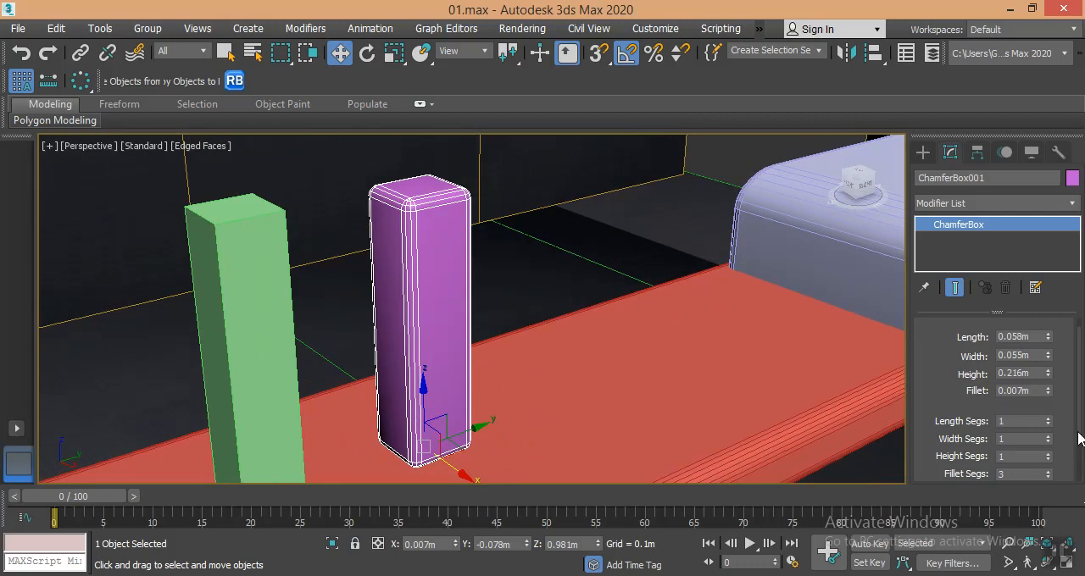
pyautogui.moveTo(1049, 420)
pyautogui.mouseDown()
pyautogui.moveTo(1048, 445)
pyautogui.moveTo(1050, 436)
pyautogui.mouseUp()
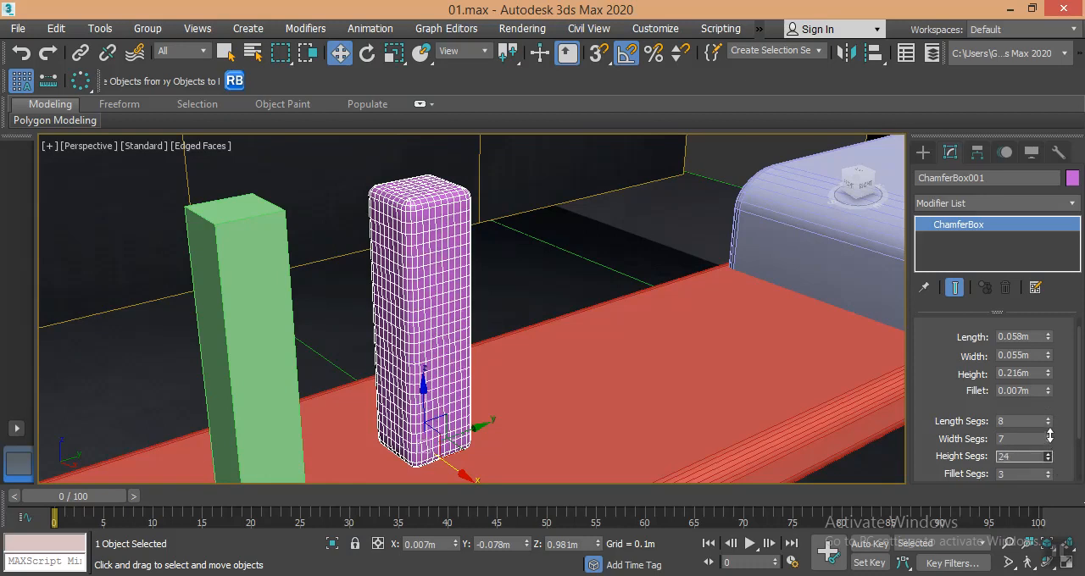
# - Add a Taper modifier to the ChamferBox and set its amount to 0.43
pyautogui.click(991, 204)
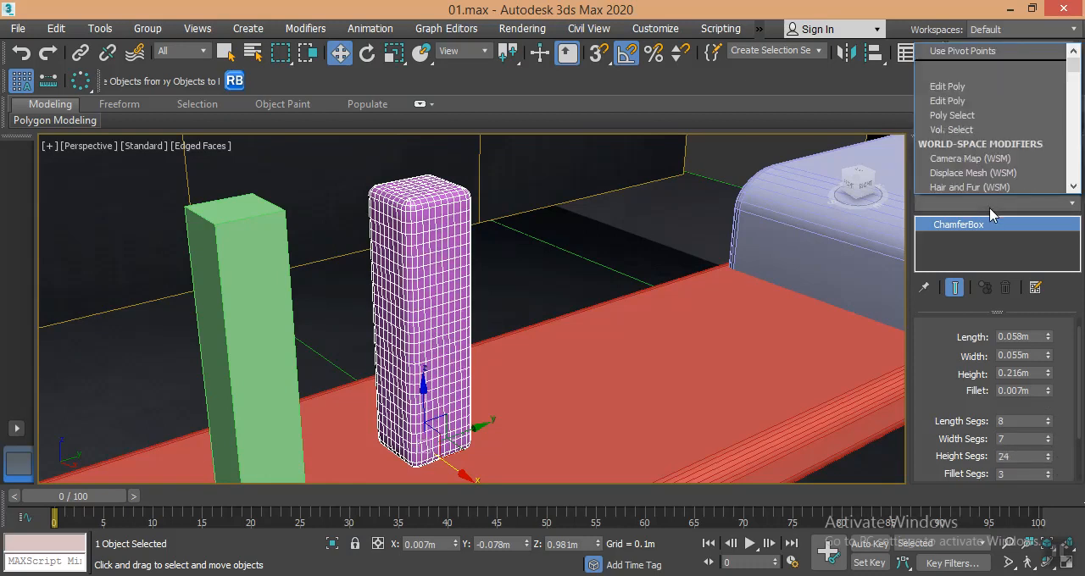
pyautogui.scroll(-1, 985, 125)
pyautogui.press('t')
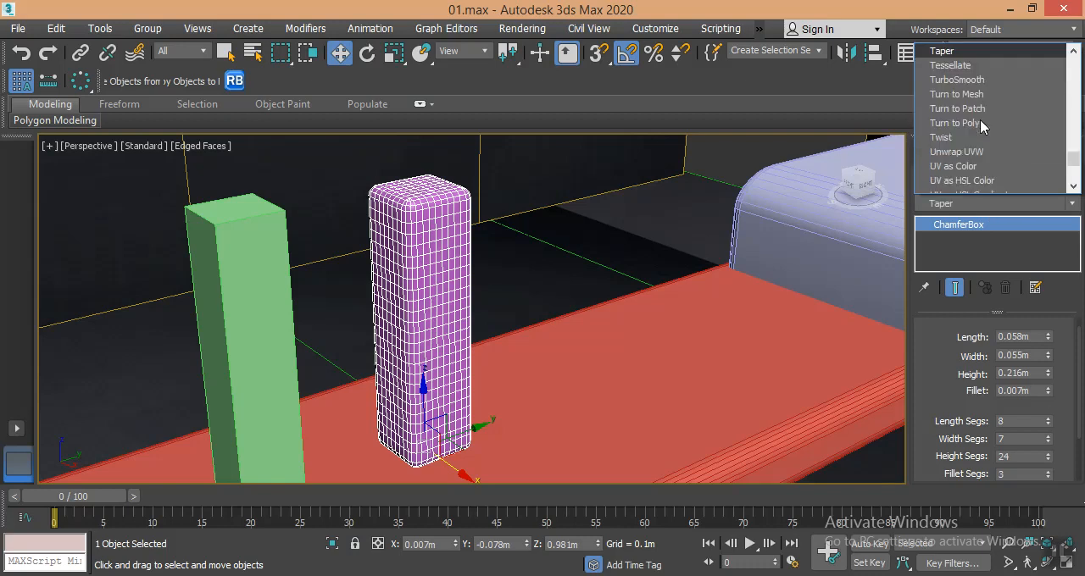
pyautogui.click(945, 50)
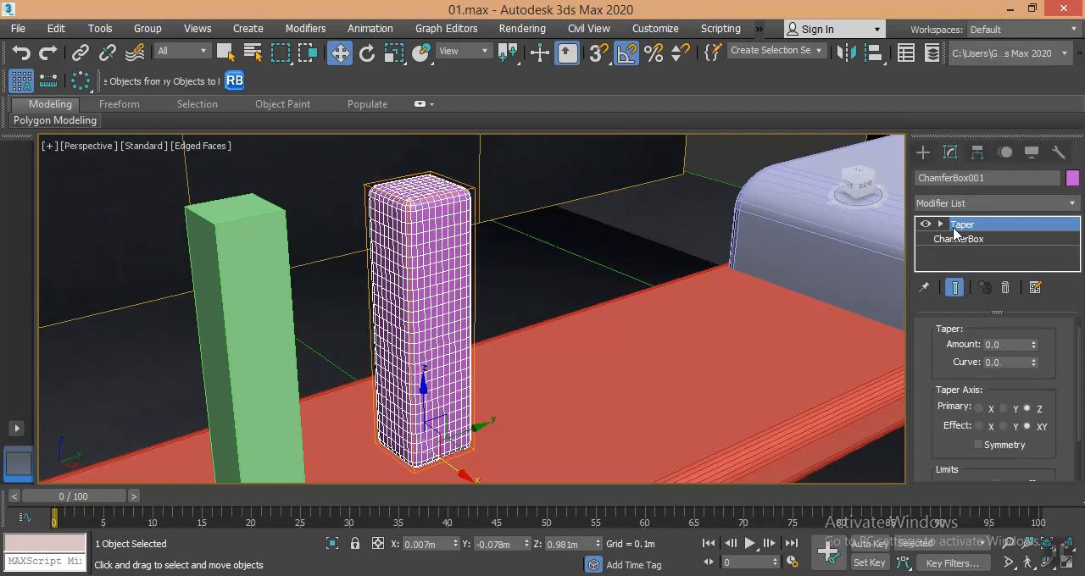
pyautogui.moveTo(1036, 346); pyautogui.dragTo(1043, 306)
pyautogui.moveTo(514, 245); pyautogui.dragTo(484, 237, button='middle')
# - Examine the trigger's shape in the weapon reference image and compare it with the tapered box
pyautogui.scroll(-6, 546, 263)
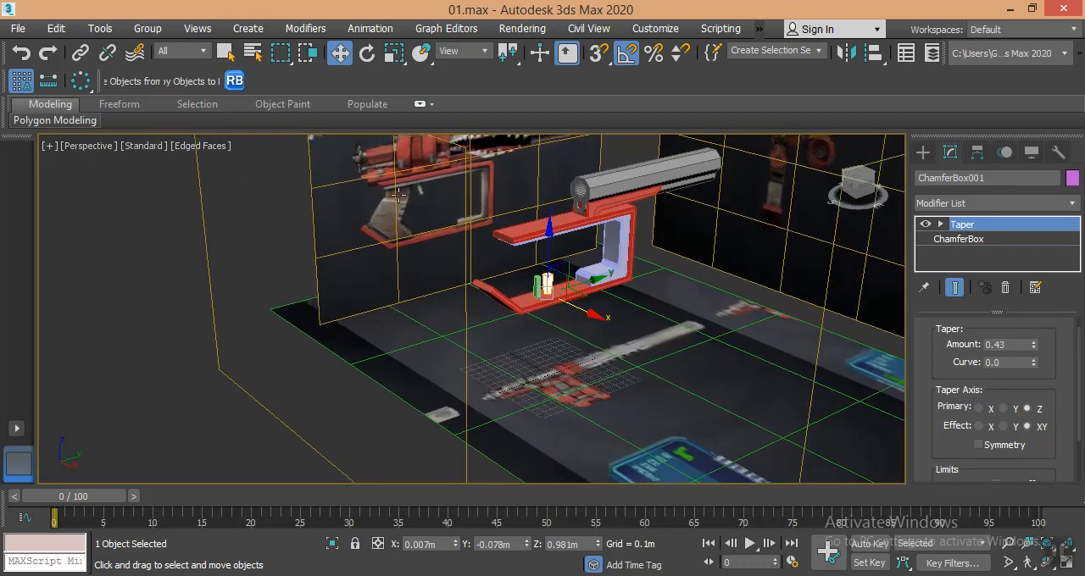
pyautogui.scroll(8, 430, 206)
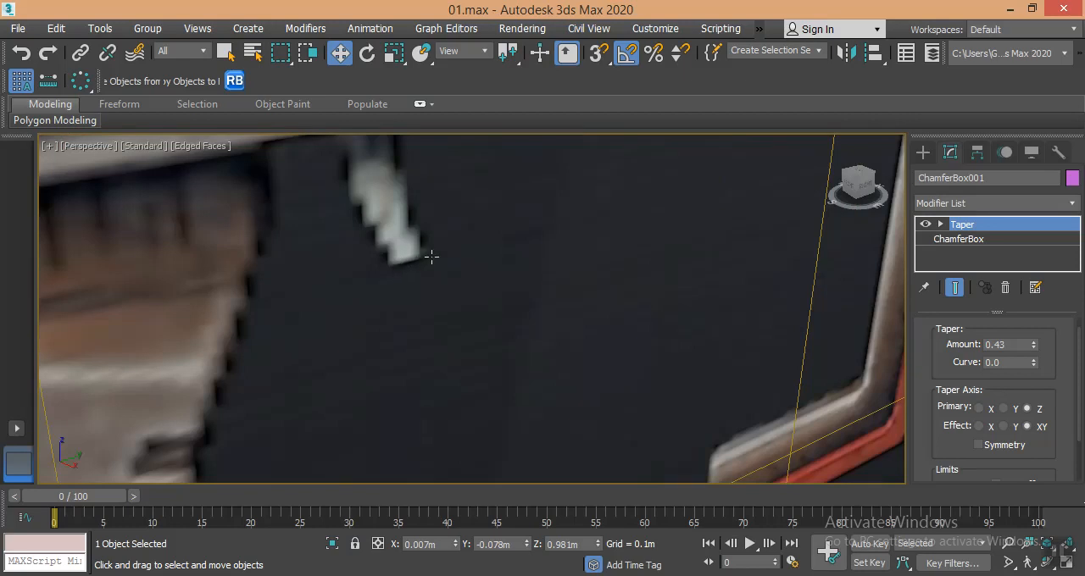
pyautogui.scroll(-2, 417, 264)
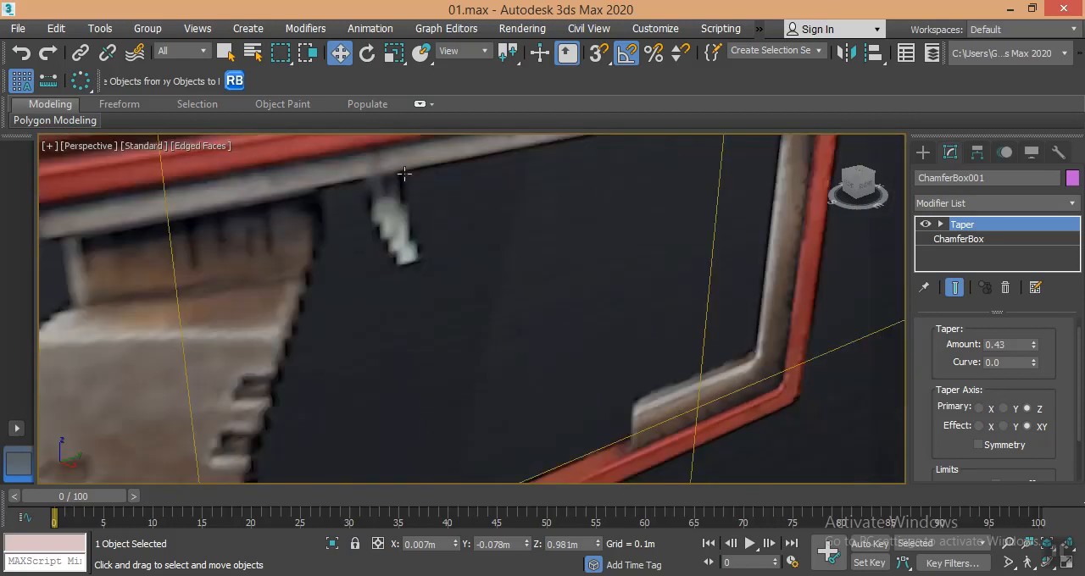
pyautogui.scroll(-3, 537, 280)
pyautogui.moveTo(537, 280); pyautogui.dragTo(378, 168, button='middle')
pyautogui.scroll(-4, 480, 221)
pyautogui.scroll(2, 489, 285)
pyautogui.scroll(-3, 488, 285)
pyautogui.scroll(3, 439, 295)
# - Delete the plain green box and add a Bend modifier on top of the ChamferBox's Taper
pyautogui.click(438, 295)
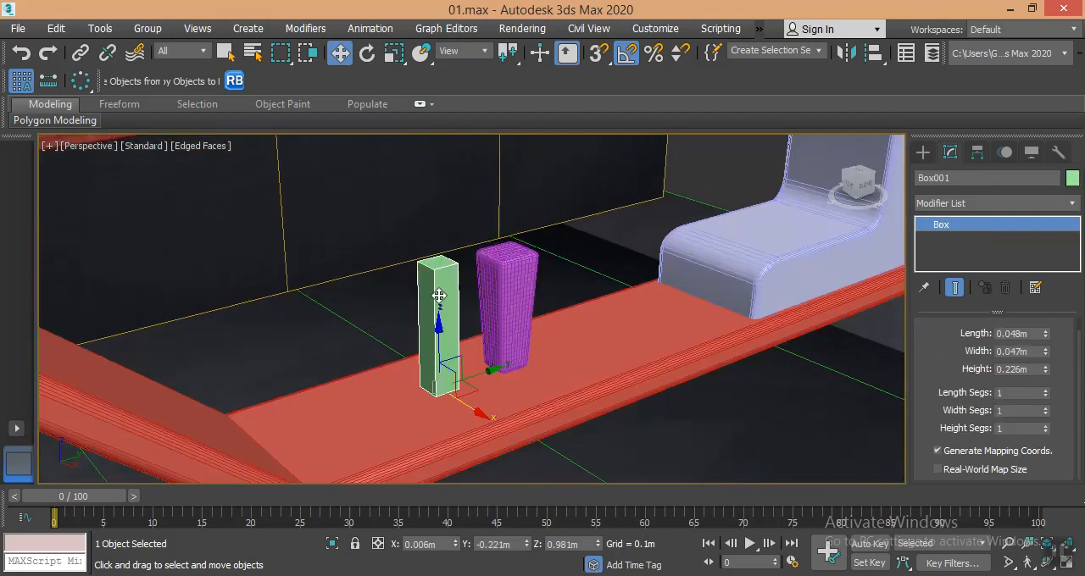
pyautogui.press('Delete')
pyautogui.click(528, 289)
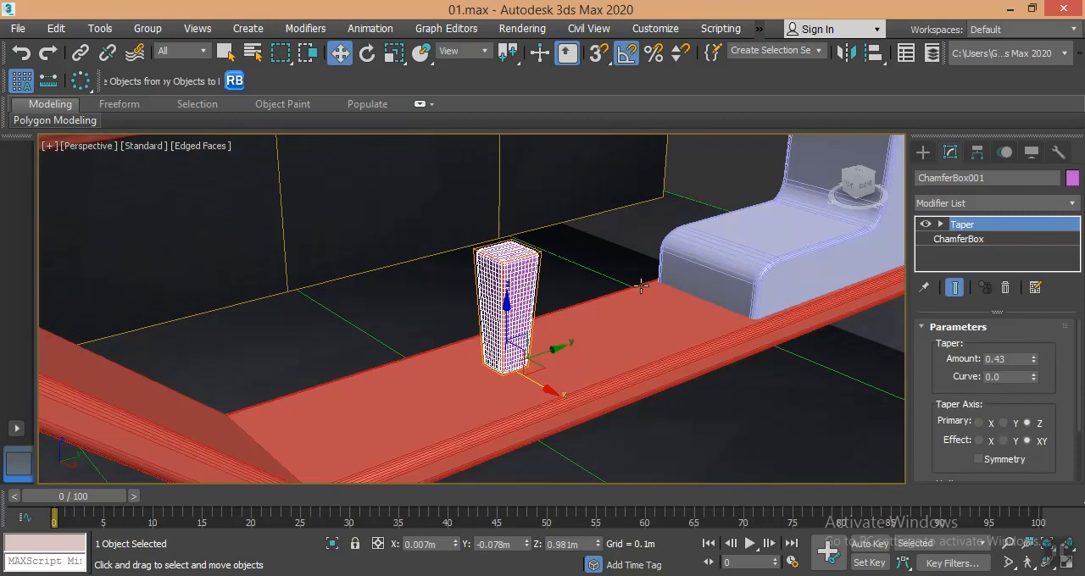
pyautogui.click(997, 203)
pyautogui.press('b')
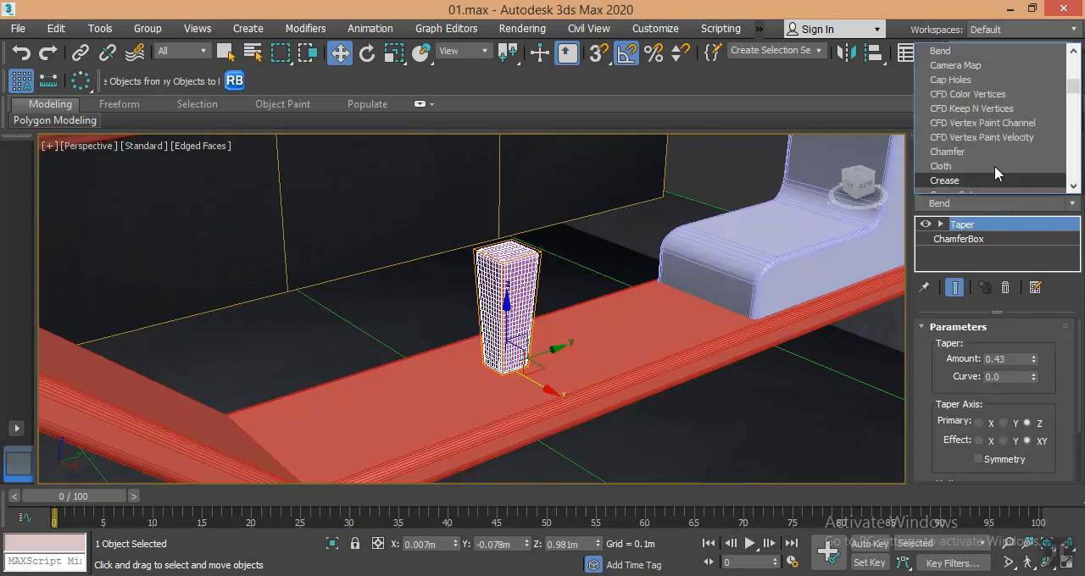
pyautogui.click(952, 54)
# - Set the Bend direction to 90 and its angle to -41
pyautogui.moveTo(1035, 361)
pyautogui.mouseDown()
pyautogui.moveTo(1035, 350)
pyautogui.moveTo(1042, 378)
pyautogui.mouseUp()
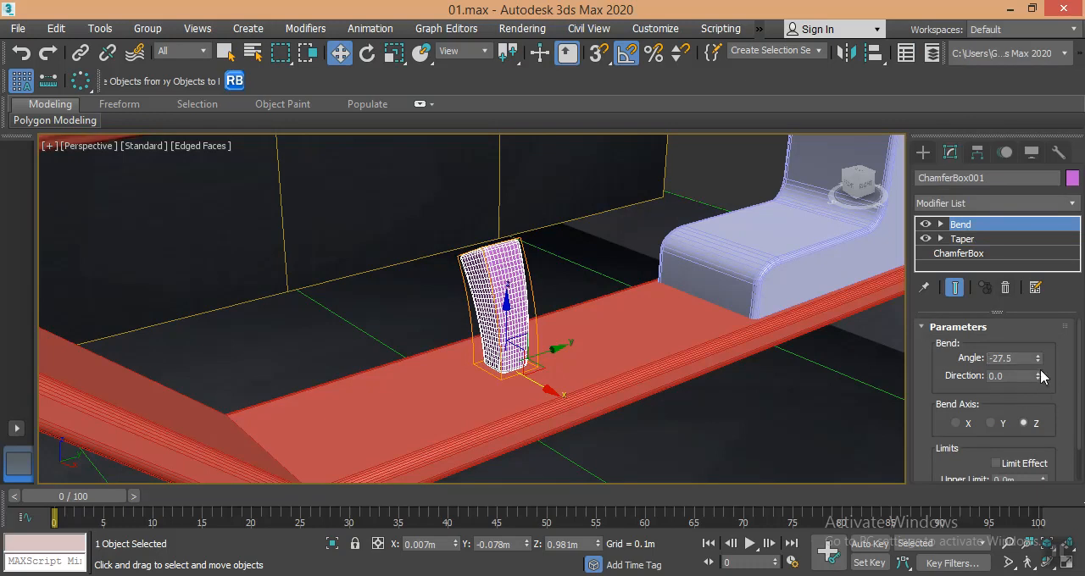
pyautogui.doubleClick(1030, 376)
pyautogui.write('90')
pyautogui.press('Return')
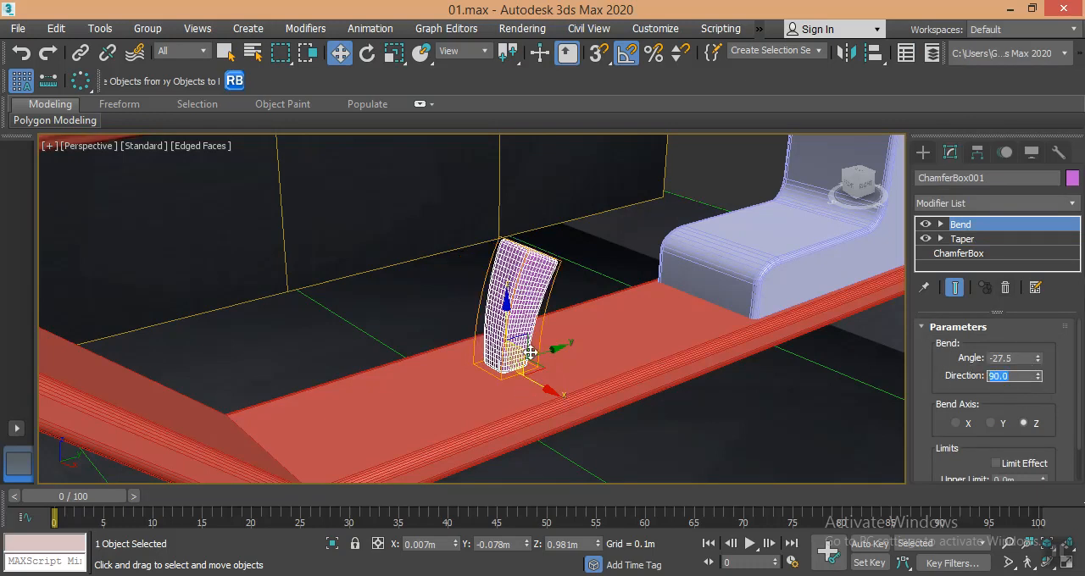
pyautogui.moveTo(1038, 364); pyautogui.dragTo(1042, 382)
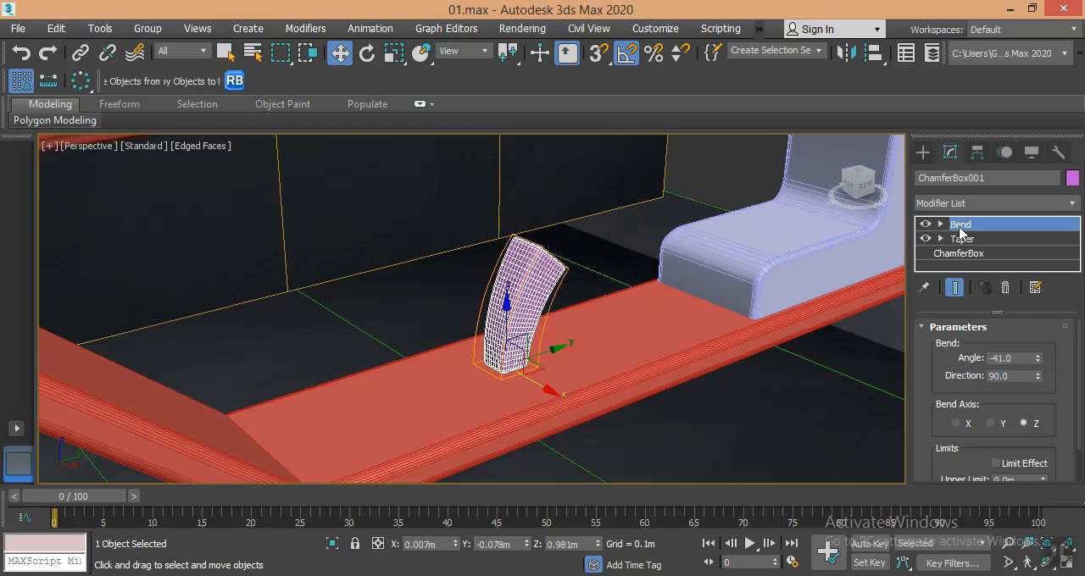
# - Move the Bend modifier's Center up along Z to the top of the box, at about 0.218 m
pyautogui.click(941, 224)
pyautogui.click(971, 240)
pyautogui.click(981, 254)
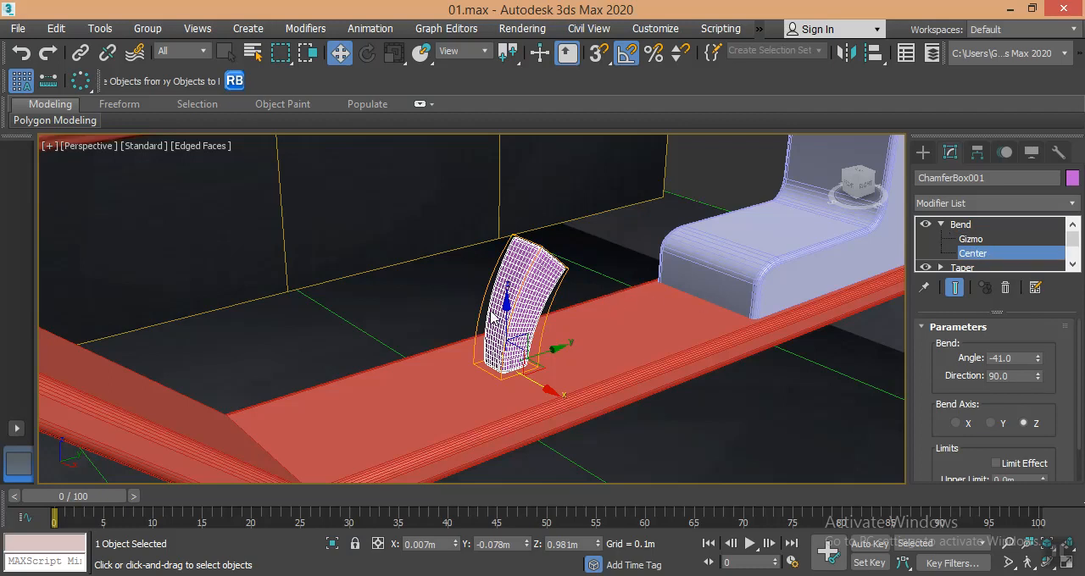
pyautogui.moveTo(504, 311); pyautogui.dragTo(497, 198)
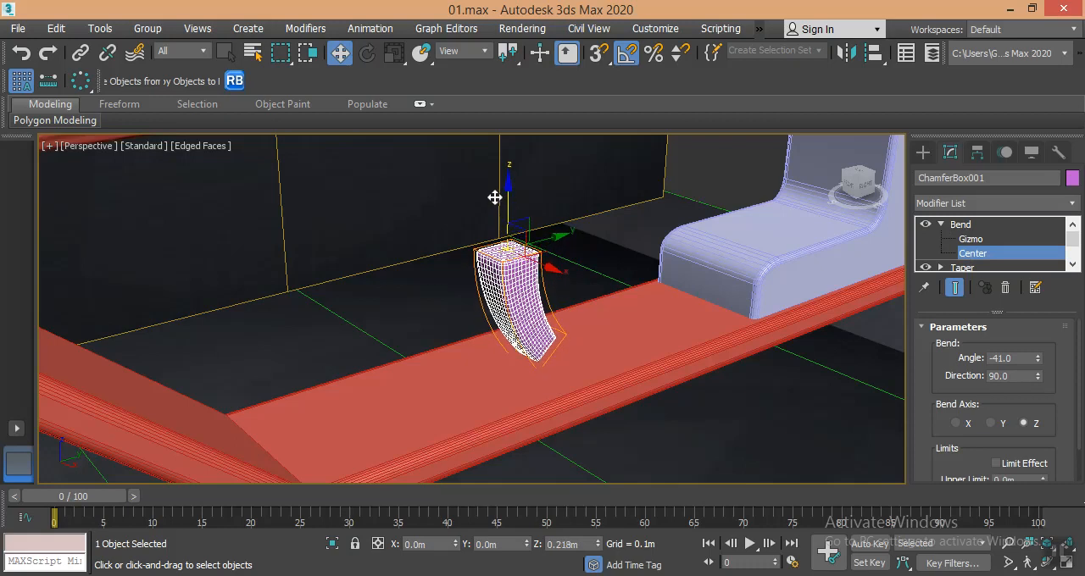
pyautogui.click(923, 152)
pyautogui.scroll(-6, 472, 295)
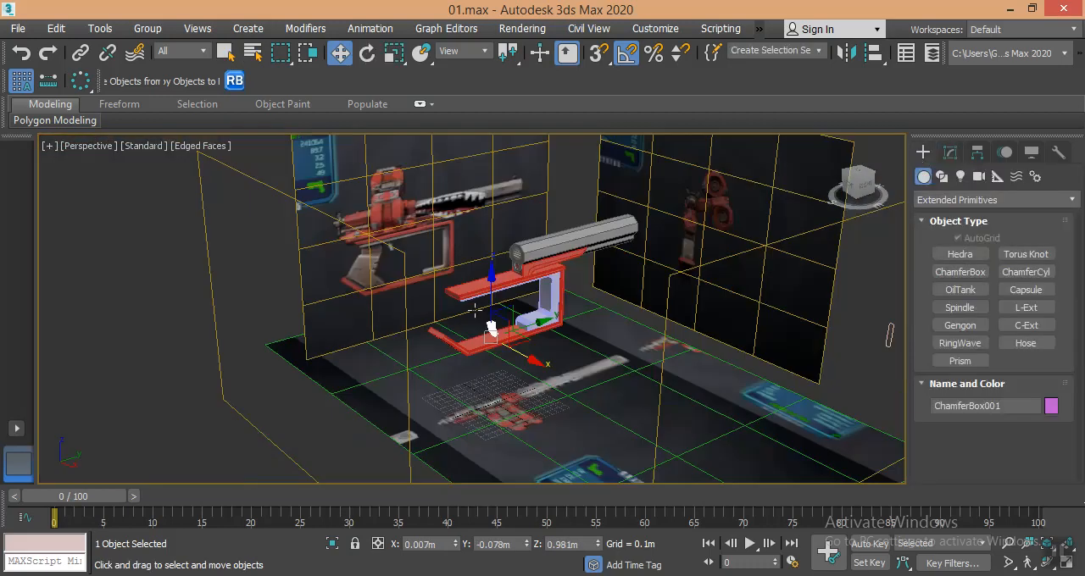
# - Scale the bent trigger box down uniformly and move it onto the reference trigger beneath the inner bracket, at about Y -0.134 m, Z 1.528 m
pyautogui.scroll(5, 474, 297)
pyautogui.moveTo(508, 342); pyautogui.dragTo(538, 379, button='middle')
pyautogui.moveTo(529, 356); pyautogui.dragTo(526, 245)
pyautogui.keyDown('alt'); pyautogui.moveTo(526, 245); pyautogui.dragTo(589, 292, button='middle'); pyautogui.keyUp('alt')
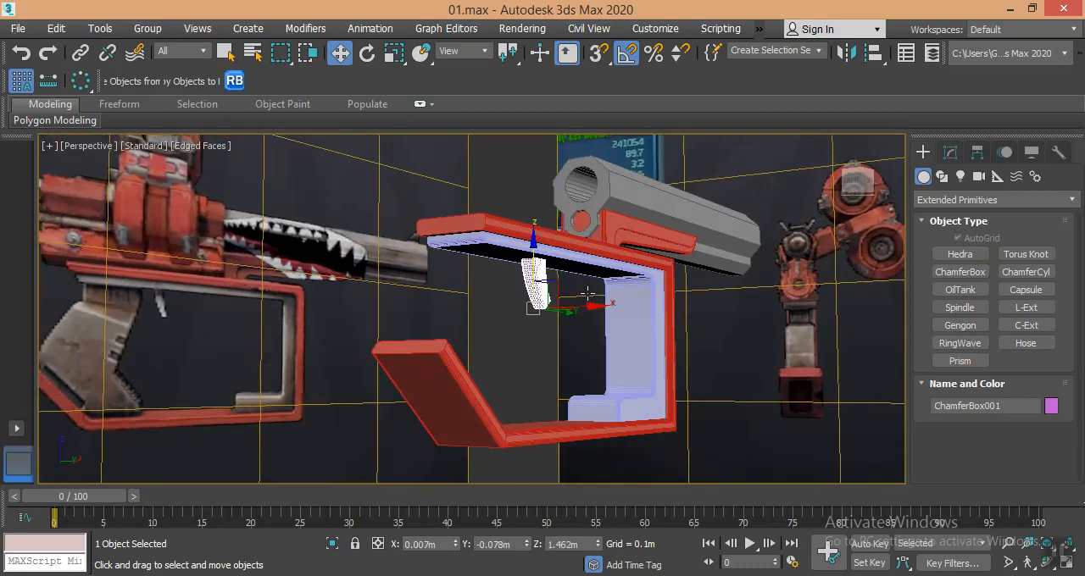
pyautogui.press('f')
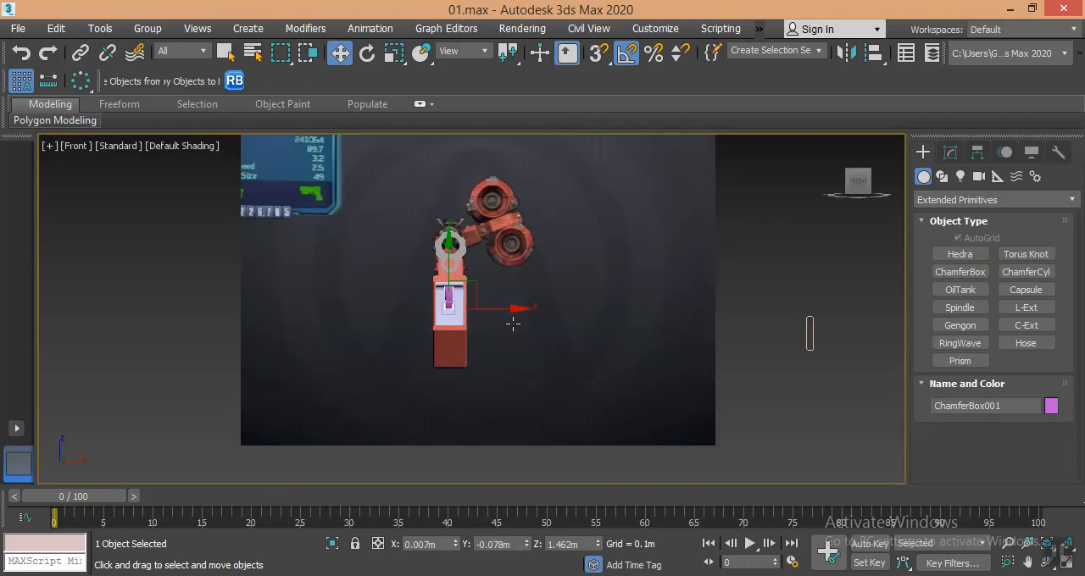
pyautogui.press('l')
pyautogui.moveTo(513, 326); pyautogui.dragTo(499, 430, button='middle')
pyautogui.scroll(3, 472, 254)
pyautogui.moveTo(464, 235); pyautogui.dragTo(431, 323, button='middle')
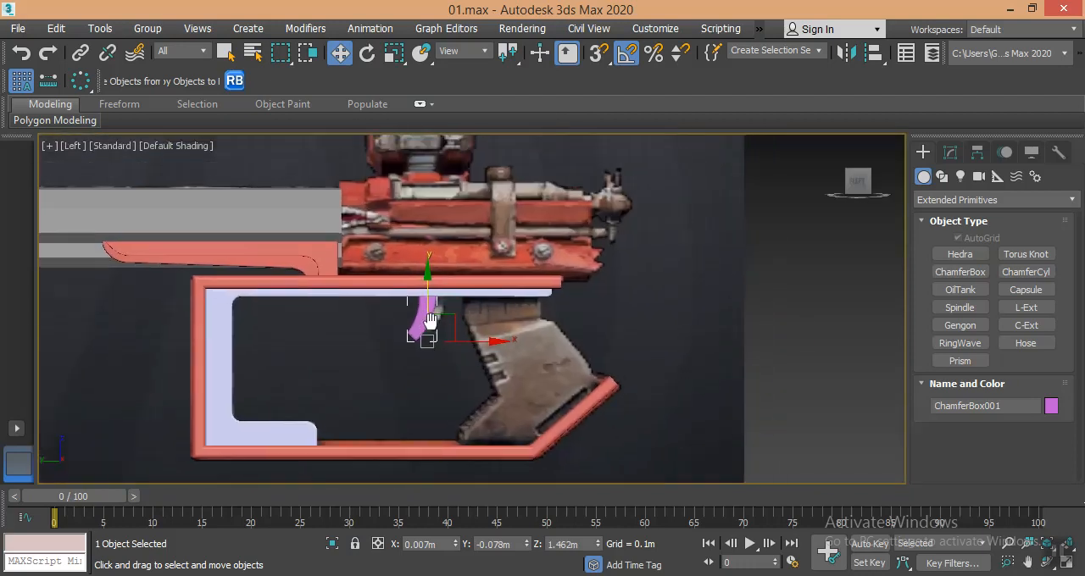
pyautogui.scroll(4, 429, 323)
pyautogui.press('r')
pyautogui.moveTo(431, 351); pyautogui.dragTo(437, 403)
pyautogui.press('w')
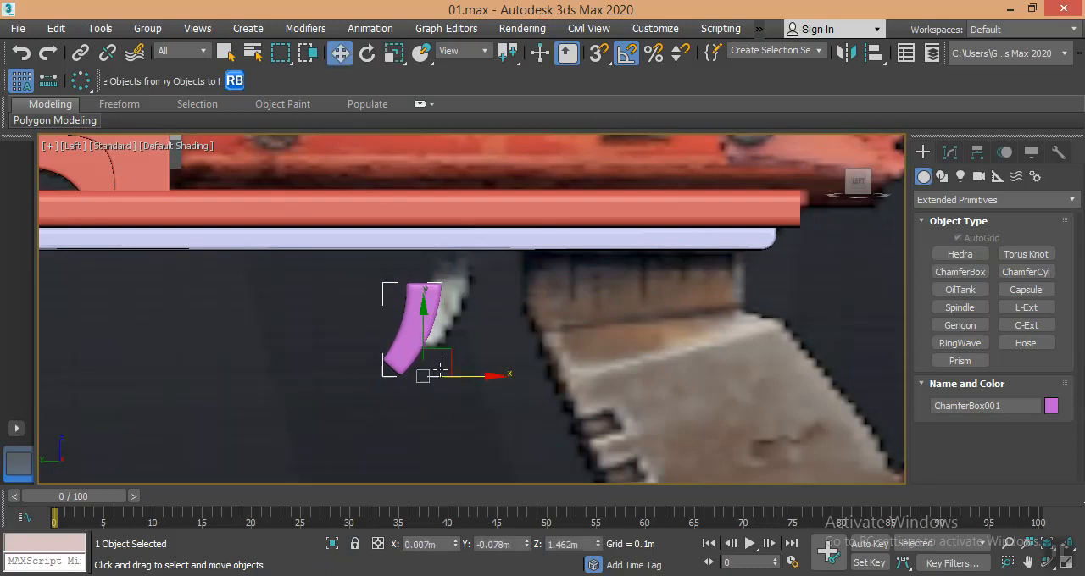
pyautogui.moveTo(450, 344); pyautogui.dragTo(502, 340)
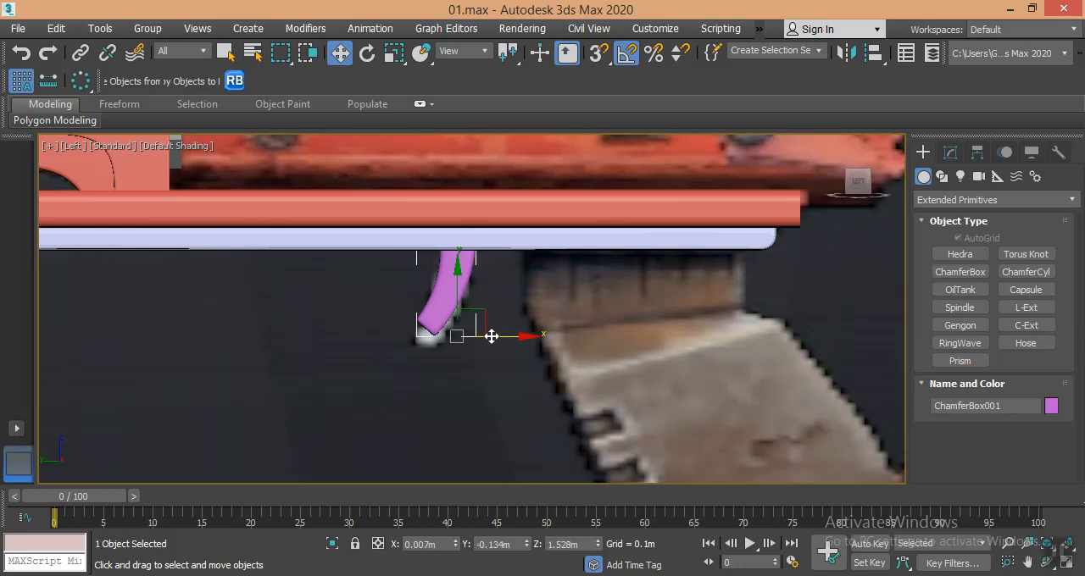
# - Enlarge the trigger slightly and lower it to about Z 1.491 m so its top meets the inner bracket's underside
pyautogui.press('r')
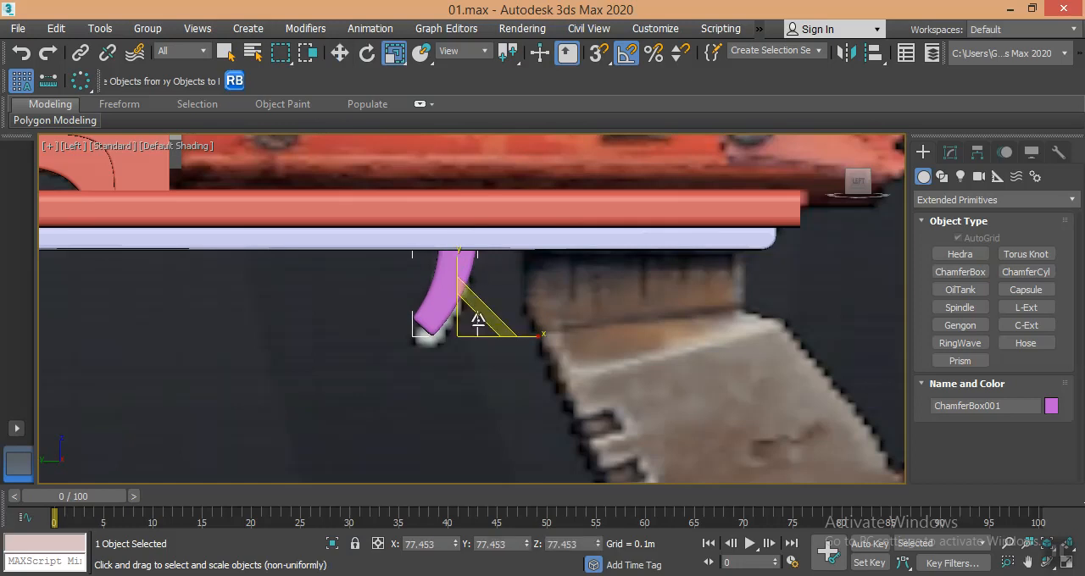
pyautogui.press('w')
pyautogui.moveTo(457, 297); pyautogui.dragTo(460, 320)
pyautogui.press('r')
pyautogui.press('w')
# - Examine the trigger's fit against the bracket and the reference images in the perspective and left views
pyautogui.press('p')
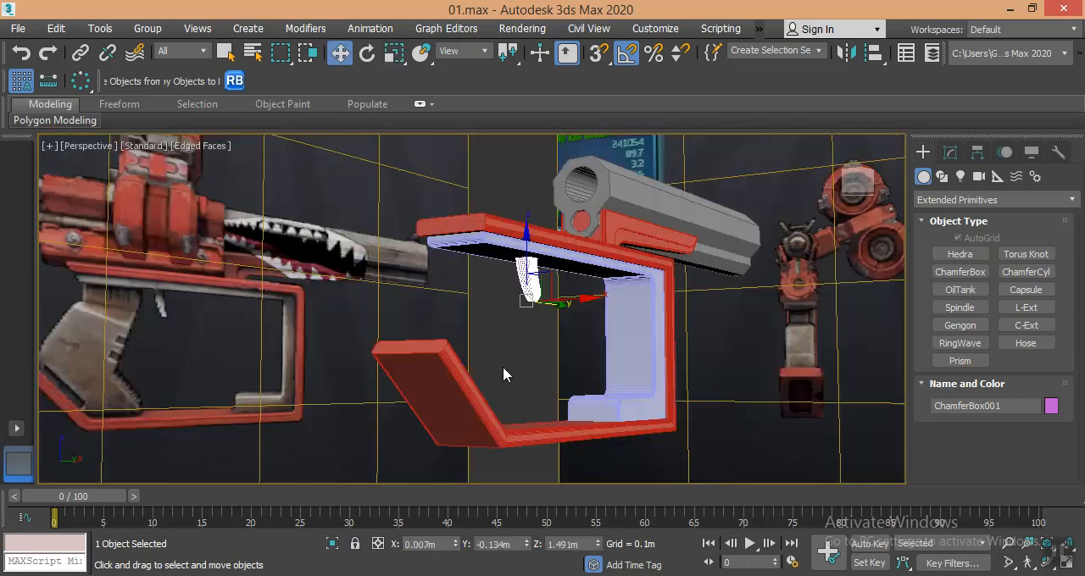
pyautogui.keyDown('alt'); pyautogui.moveTo(560, 339); pyautogui.dragTo(609, 315, button='middle'); pyautogui.keyUp('alt')
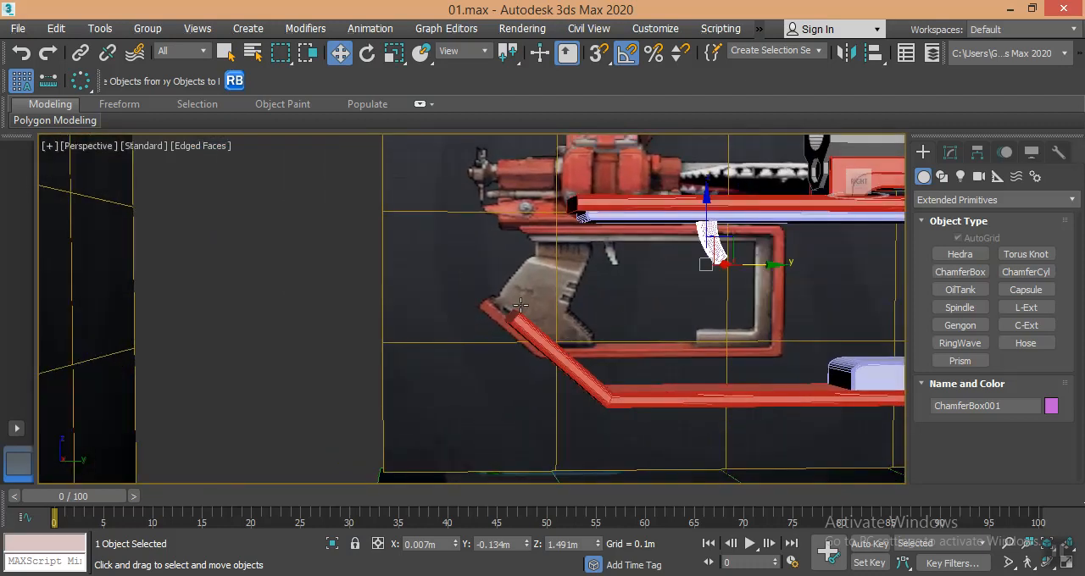
pyautogui.keyDown('alt'); pyautogui.moveTo(556, 272); pyautogui.dragTo(540, 322, button='middle'); pyautogui.keyUp('alt')
pyautogui.press('f')
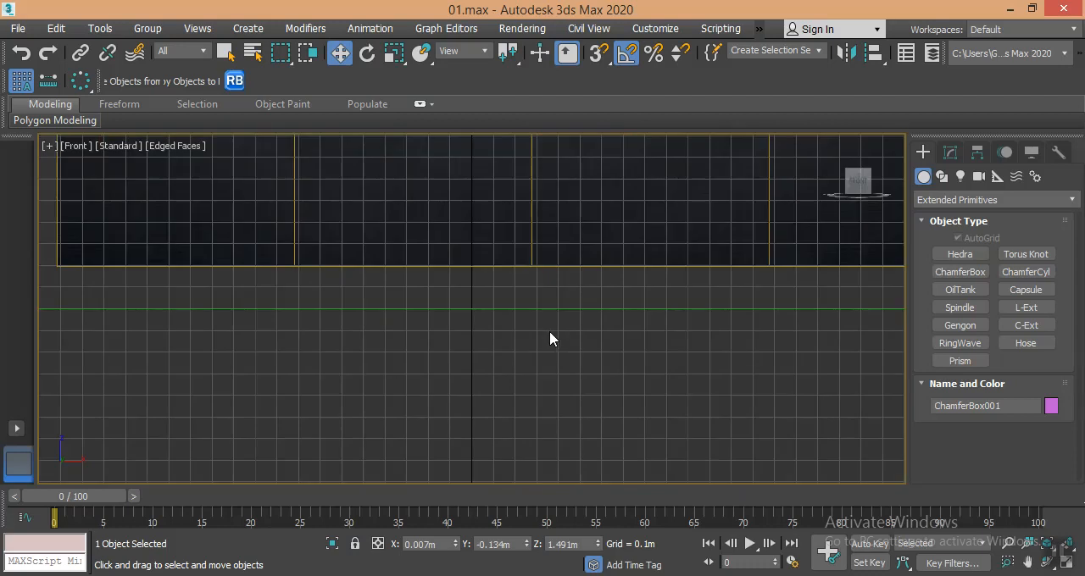
pyautogui.press('l')
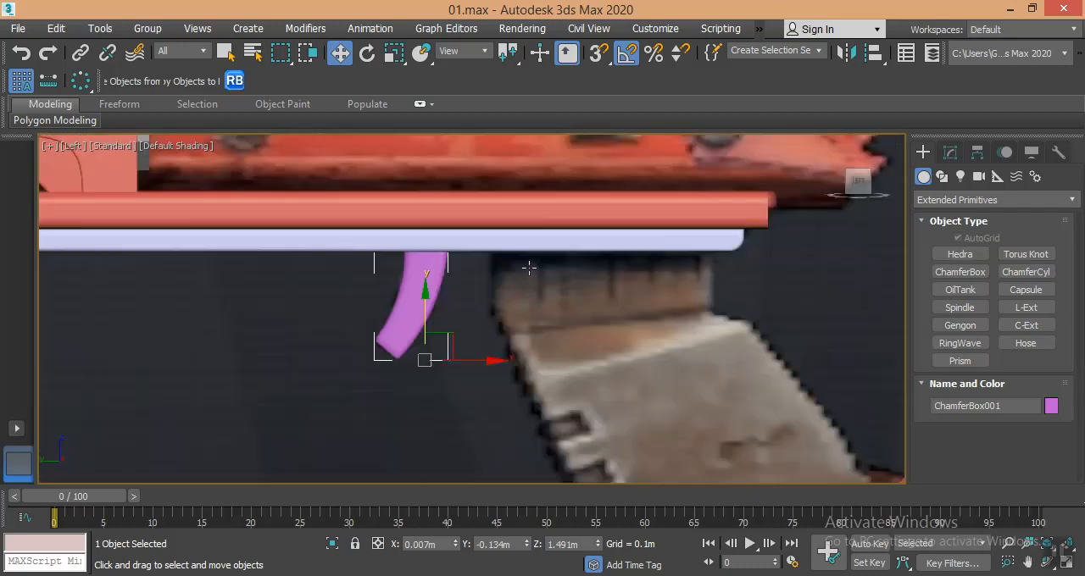
pyautogui.scroll(-3, 500, 221)
pyautogui.scroll(4, 533, 313)
pyautogui.scroll(-2, 526, 301)
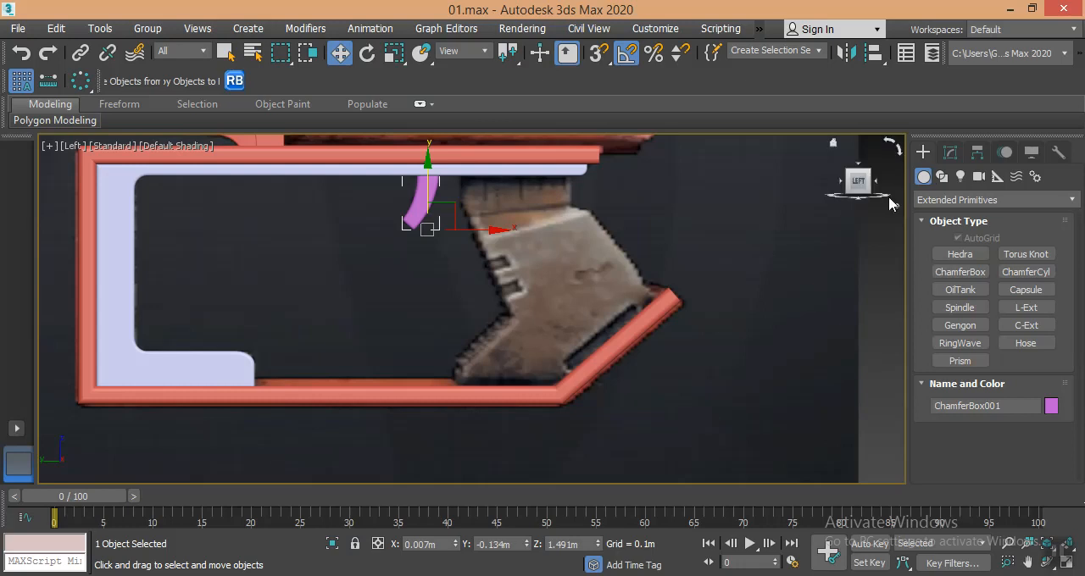
# - Trace the grip handle in the side reference as a closed seven-point Line spline, ending its lower edges on the red frame
pyautogui.click(951, 153)
pyautogui.click(922, 154)
pyautogui.click(942, 176)
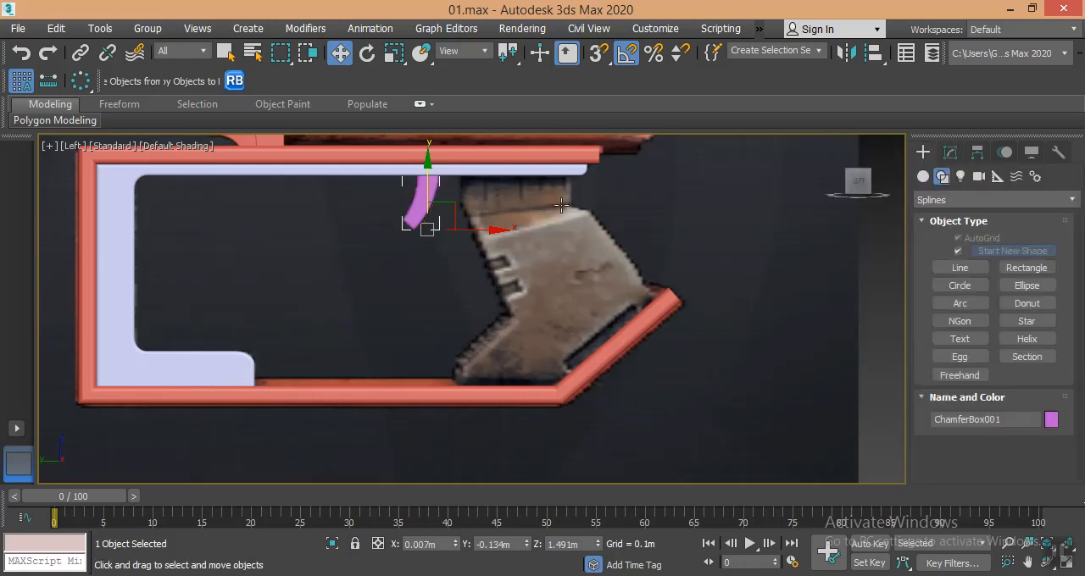
pyautogui.click(960, 268)
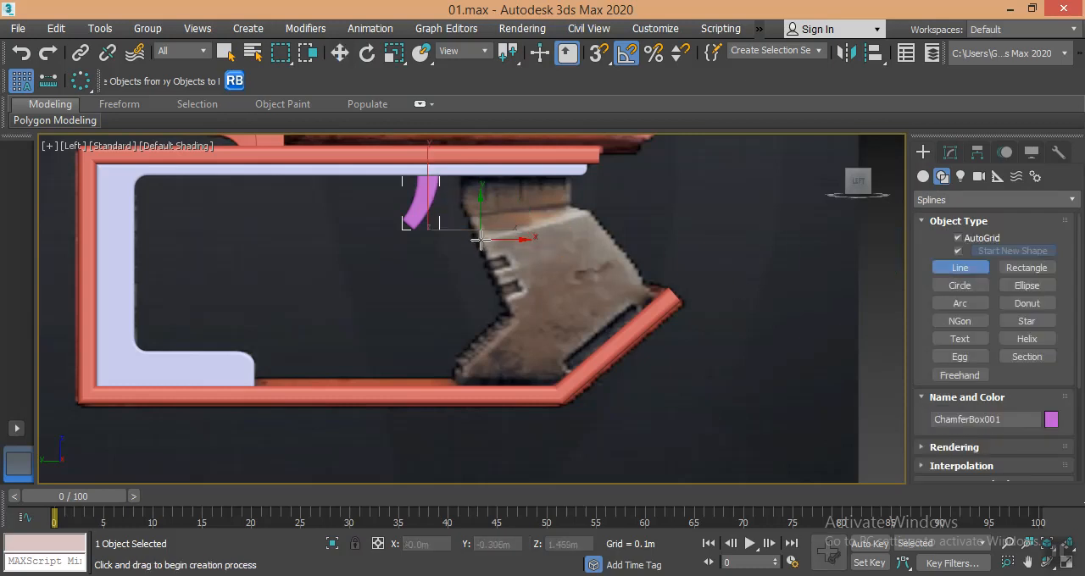
pyautogui.click(481, 241)
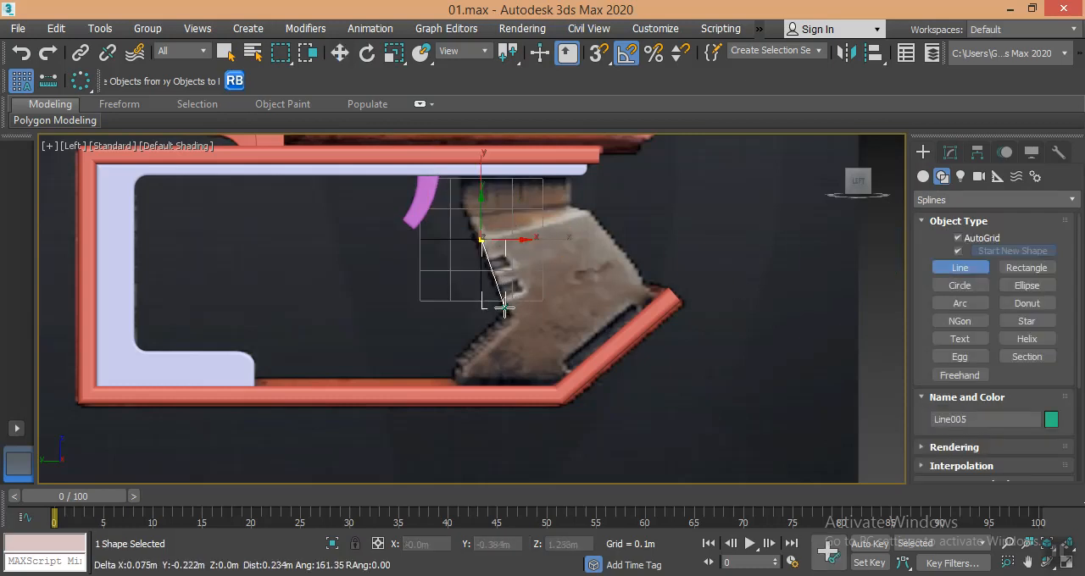
pyautogui.click(511, 313)
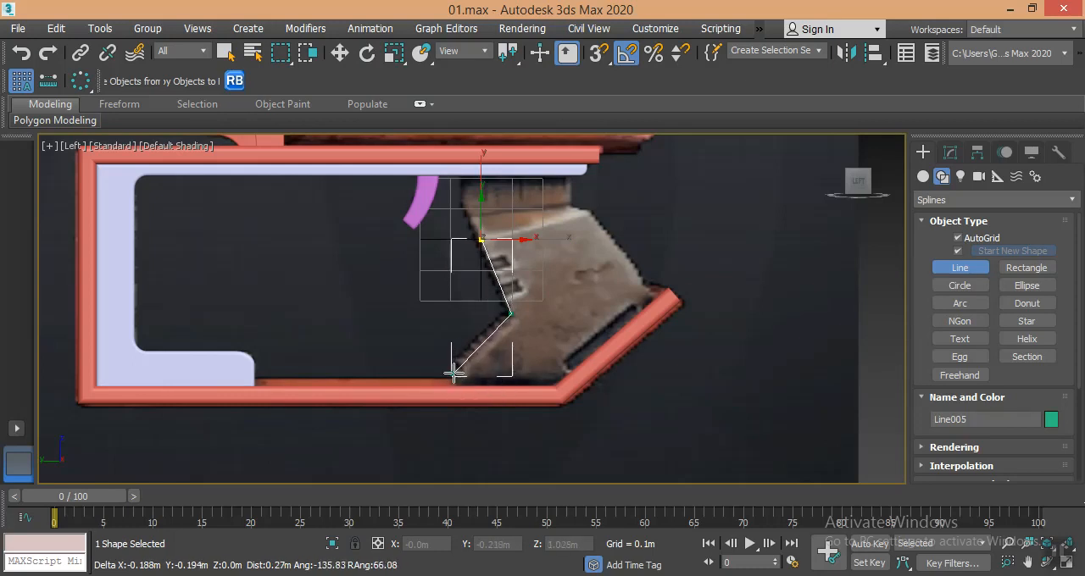
pyautogui.click(459, 364)
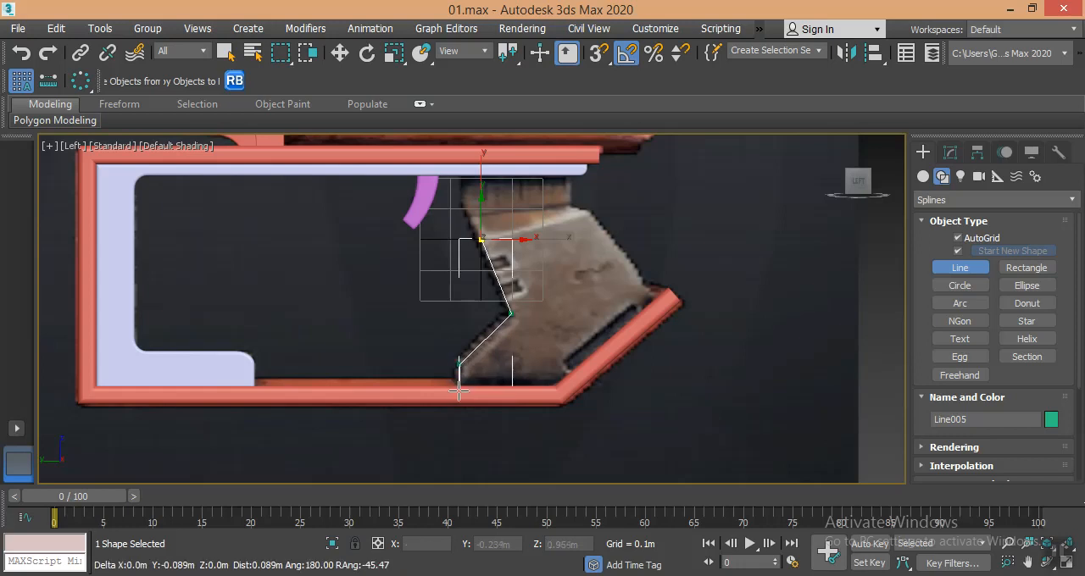
pyautogui.click(459, 390)
pyautogui.click(552, 392)
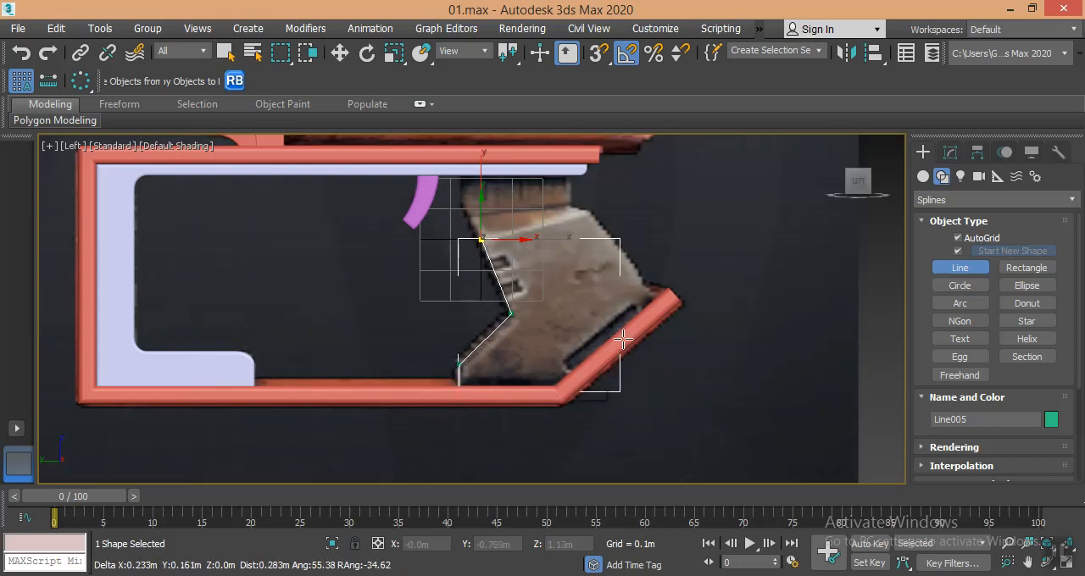
pyautogui.click(662, 302)
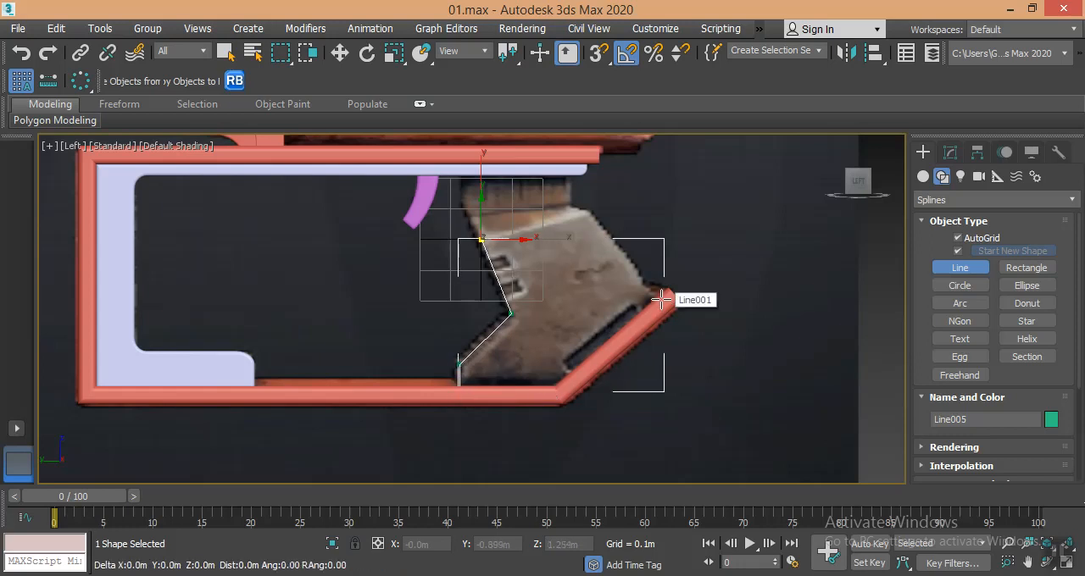
pyautogui.click(591, 212)
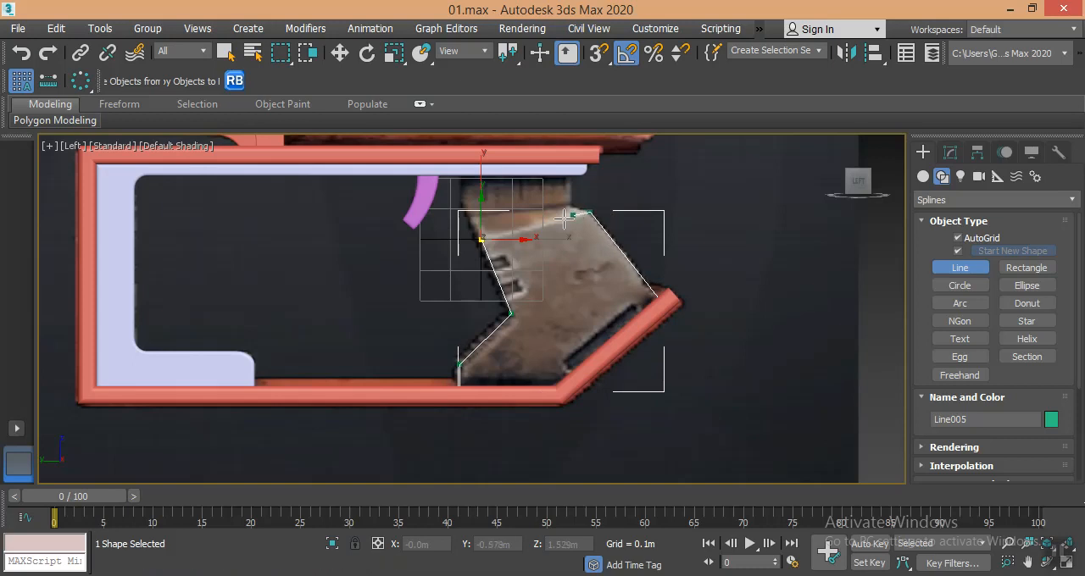
pyautogui.click(481, 239)
pyautogui.click(546, 353)
# - Move the grip outline along X from the reference plane onto the gun frame, at about X -0.075 m
pyautogui.moveTo(593, 275); pyautogui.dragTo(543, 346, button='middle')
pyautogui.press('p')
pyautogui.scroll(-5, 474, 371)
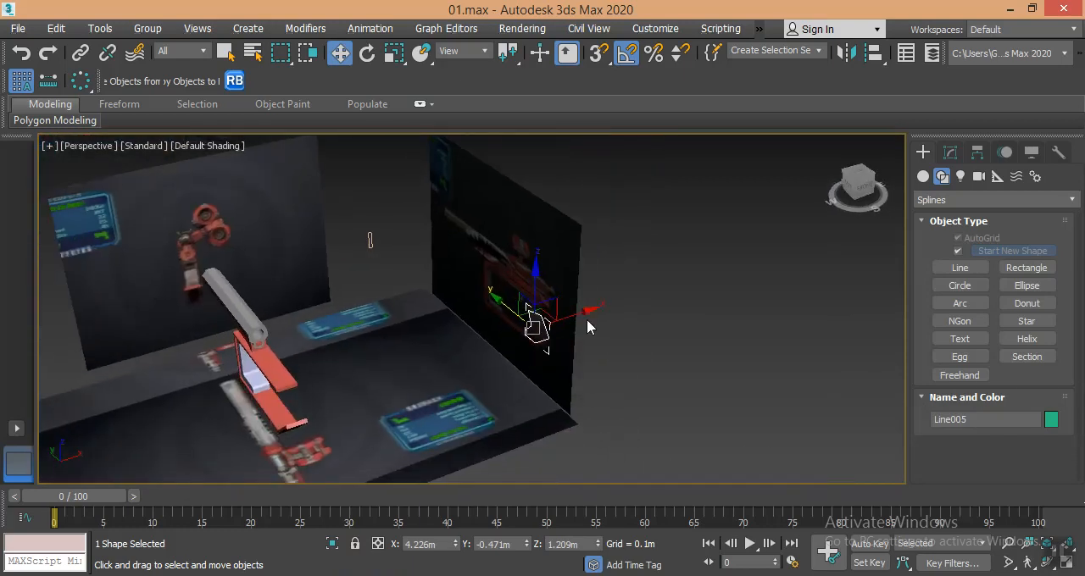
pyautogui.moveTo(581, 315); pyautogui.dragTo(322, 363)
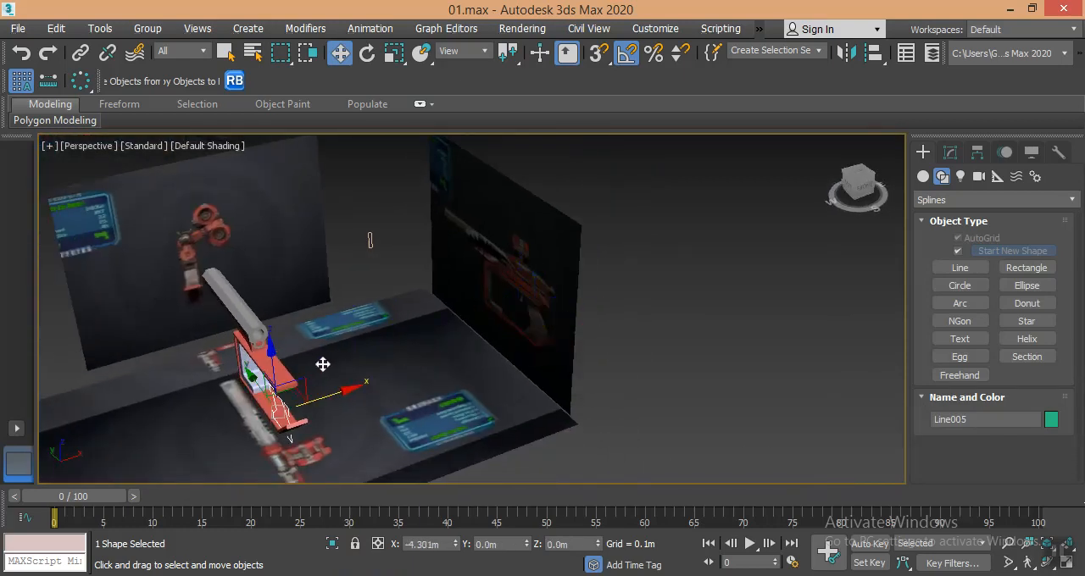
# - Add an Extrude modifier to the grip outline
pyautogui.click(950, 151)
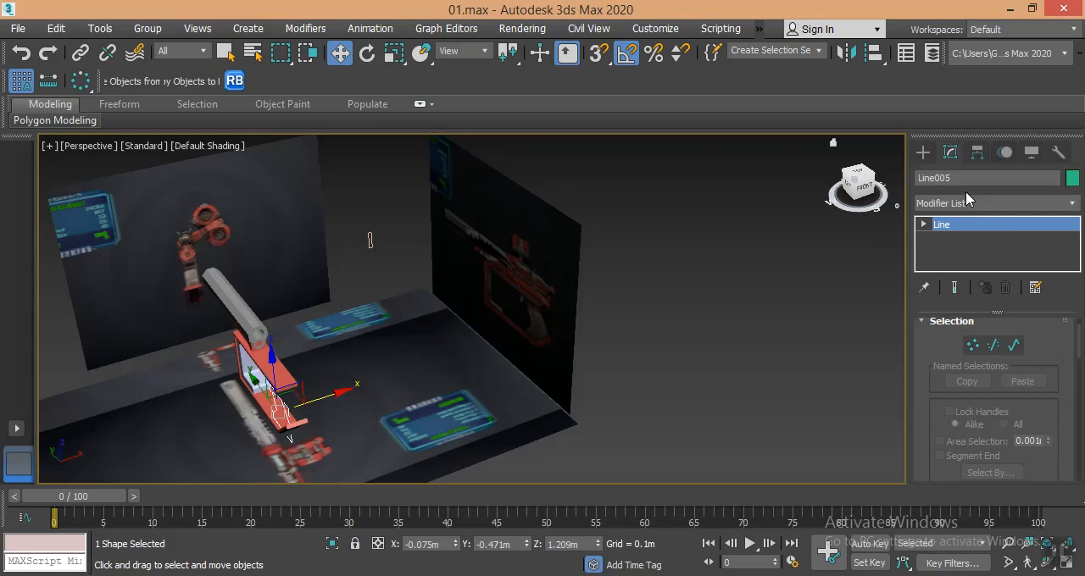
pyautogui.click(965, 203)
pyautogui.press('e')
pyautogui.press('e')
pyautogui.press('e')
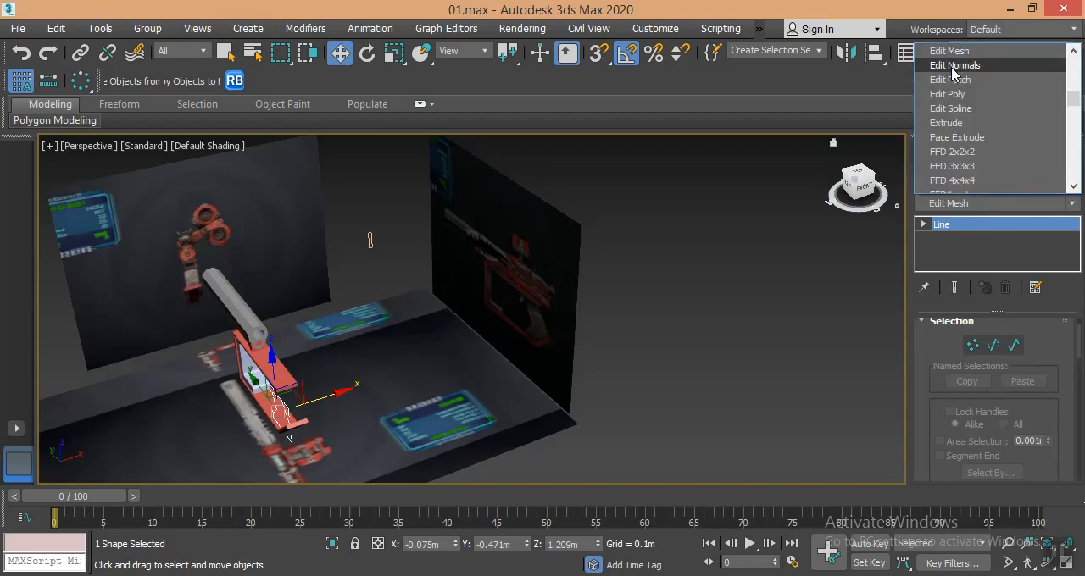
pyautogui.click(947, 123)
pyautogui.scroll(5, 296, 395)
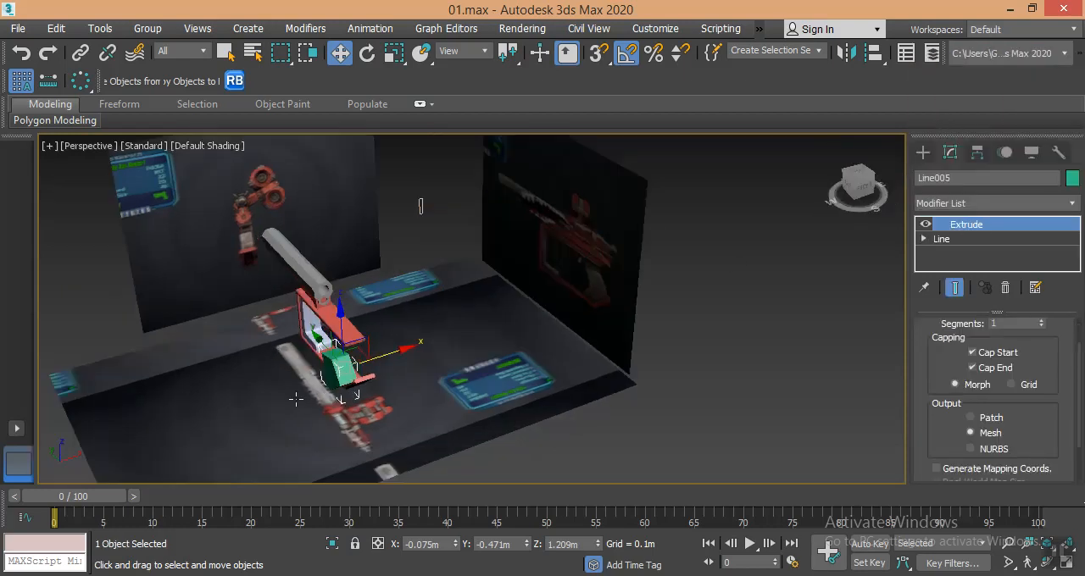
# - Move the extruded grip along X to about 0.147 m and set its Extrude amount to 0.25 m
pyautogui.moveTo(361, 302); pyautogui.dragTo(399, 301)
pyautogui.keyDown('alt'); pyautogui.moveTo(399, 302); pyautogui.dragTo(440, 326, button='middle'); pyautogui.keyUp('alt')
pyautogui.scroll(4, 441, 317)
pyautogui.moveTo(1040, 358)
pyautogui.mouseDown()
pyautogui.moveTo(1054, 402)
pyautogui.moveTo(1043, 350)
pyautogui.mouseUp()
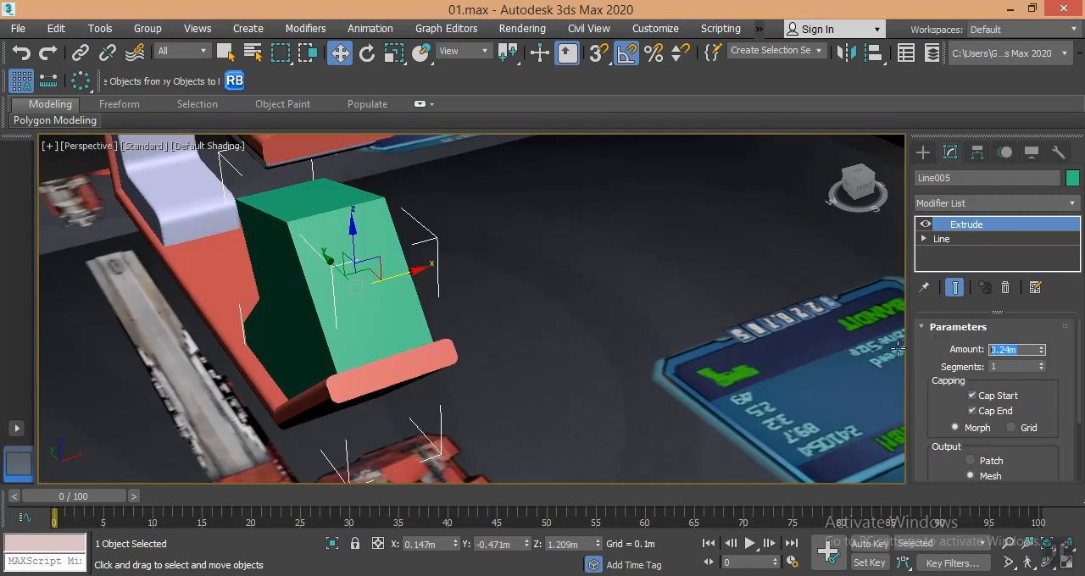
pyautogui.press('Return')
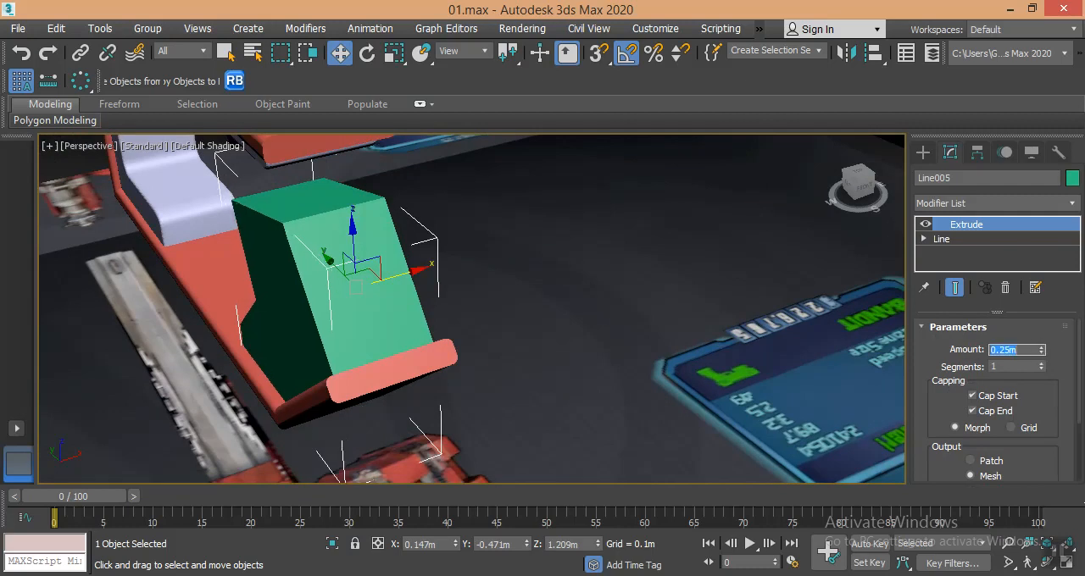
# - Select the barrel parts, the red frame and the inner bracket together and hide them
pyautogui.press('f')
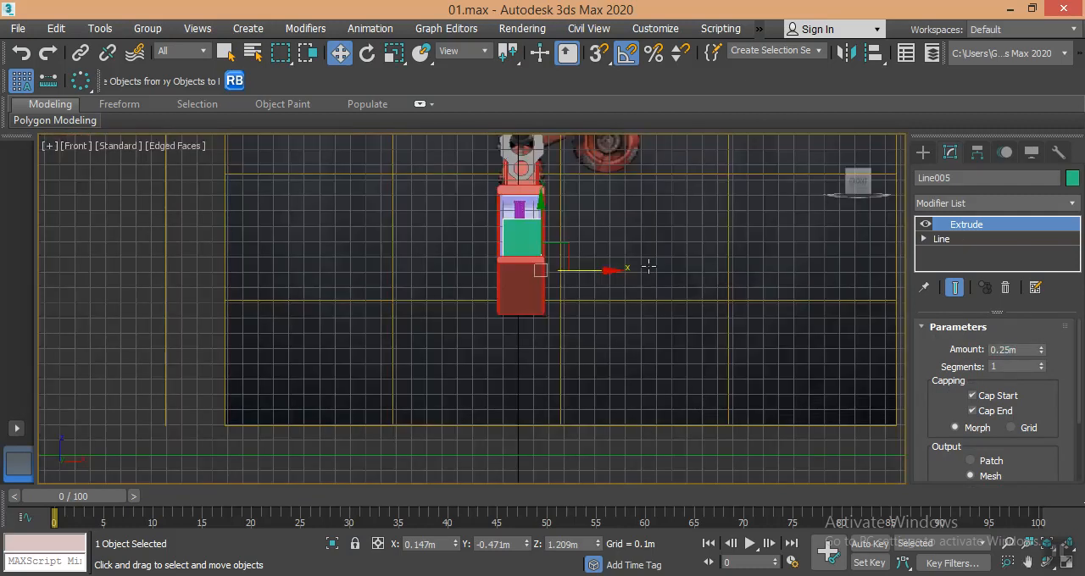
pyautogui.scroll(4, 545, 275)
pyautogui.scroll(-3, 545, 276)
pyautogui.keyDown('alt'); pyautogui.moveTo(545, 275); pyautogui.dragTo(862, 328, button='middle'); pyautogui.keyUp('alt')
pyautogui.keyDown('alt'); pyautogui.moveTo(692, 328); pyautogui.dragTo(672, 327, button='middle'); pyautogui.keyUp('alt')
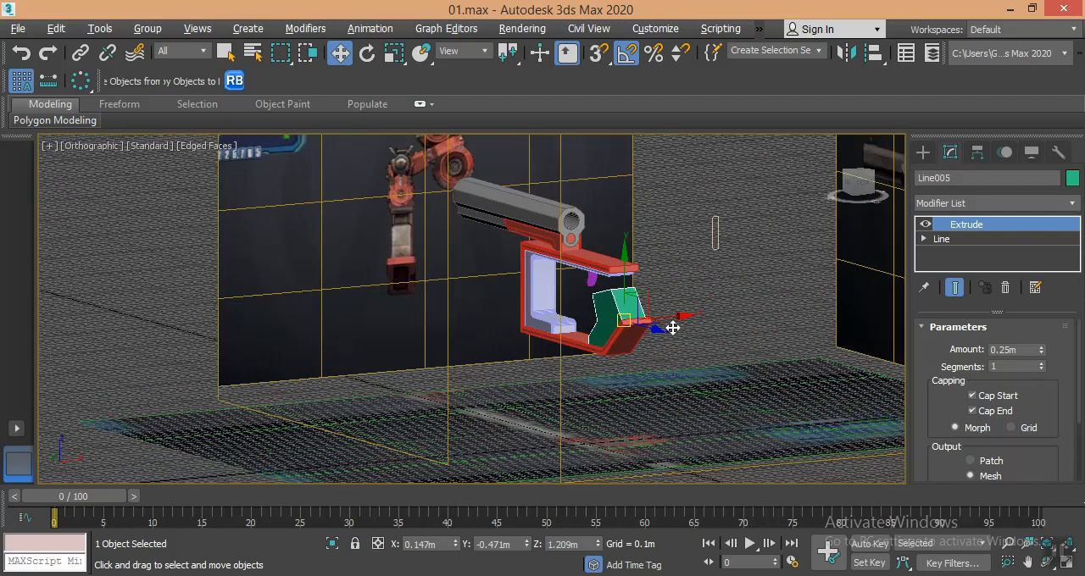
pyautogui.moveTo(672, 327)
pyautogui.keyDown('alt'); pyautogui.mouseDown(button='middle')
pyautogui.moveTo(760, 322)
pyautogui.moveTo(686, 331)
pyautogui.mouseUp(button='middle'); pyautogui.keyUp('alt')
pyautogui.click(515, 221)
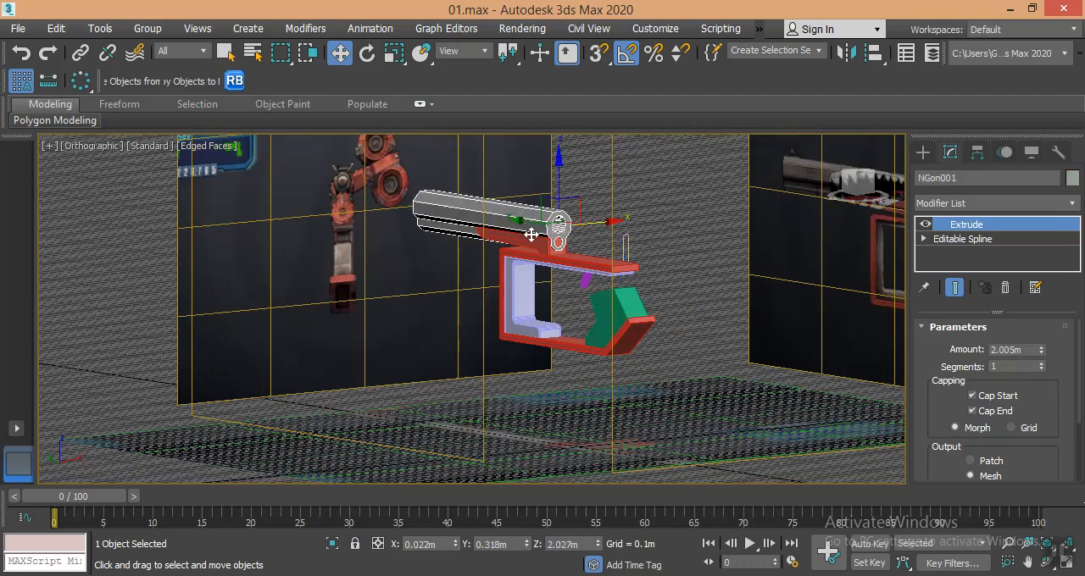
pyautogui.keyDown('ctrl'); pyautogui.click(531, 242); pyautogui.keyUp('ctrl')
pyautogui.keyDown('ctrl'); pyautogui.click(536, 247); pyautogui.keyUp('ctrl')
pyautogui.keyDown('ctrl'); pyautogui.click(525, 256); pyautogui.keyUp('ctrl')
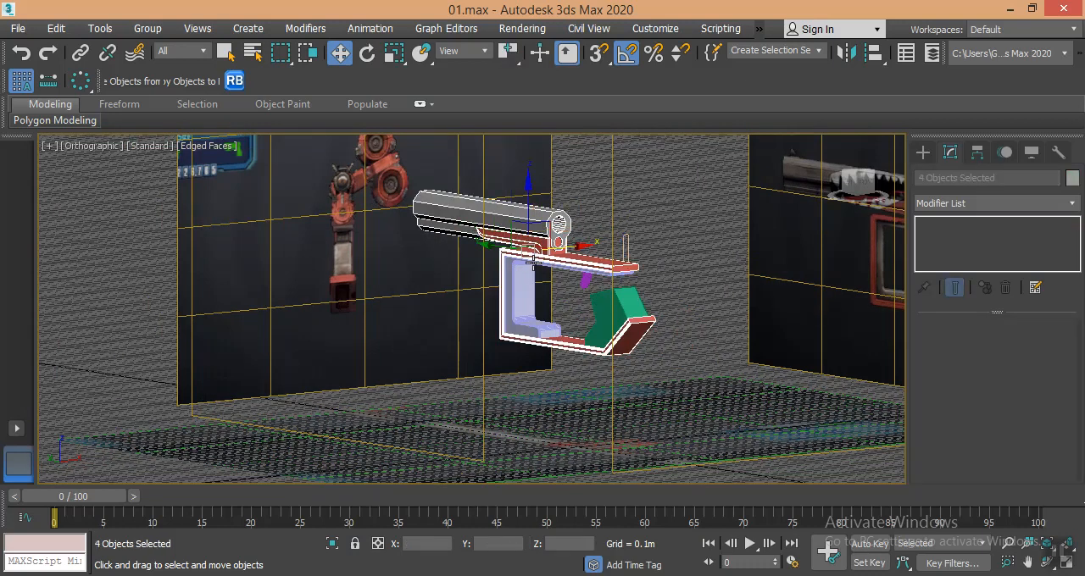
pyautogui.keyDown('ctrl'); pyautogui.click(513, 269); pyautogui.keyUp('ctrl')
pyautogui.rightClick(617, 297)
pyautogui.click(623, 289)
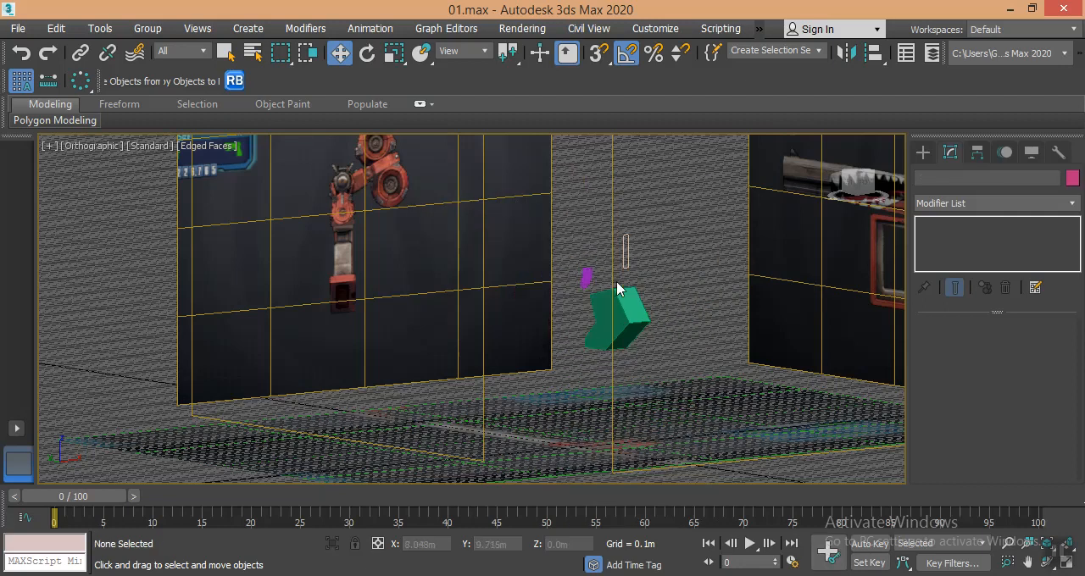
# - Make the extruded grip semi-transparent over the front reference by setting its object Visibility to 0.5
pyautogui.keyDown('alt'); pyautogui.moveTo(647, 312); pyautogui.dragTo(589, 318, button='middle'); pyautogui.keyUp('alt')
pyautogui.scroll(-3, 614, 321)
pyautogui.press('f')
pyautogui.scroll(-2, 484, 310)
pyautogui.moveTo(484, 310); pyautogui.dragTo(516, 394, button='middle')
pyautogui.scroll(-1, 516, 395)
pyautogui.scroll(3, 525, 297)
pyautogui.click(499, 301)
pyautogui.rightClick(499, 301)
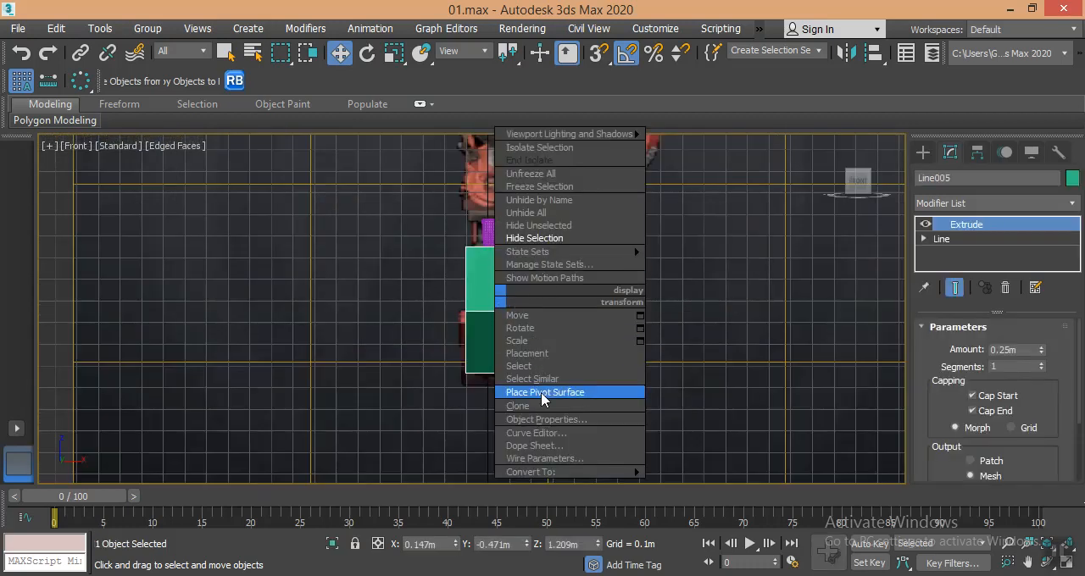
pyautogui.click(542, 420)
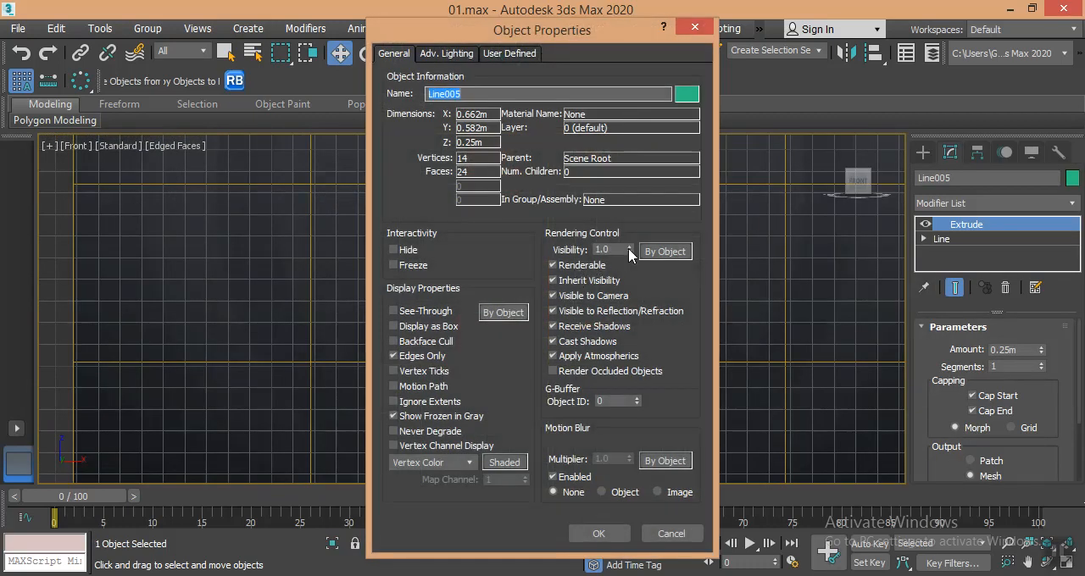
pyautogui.moveTo(618, 250); pyautogui.dragTo(568, 252)
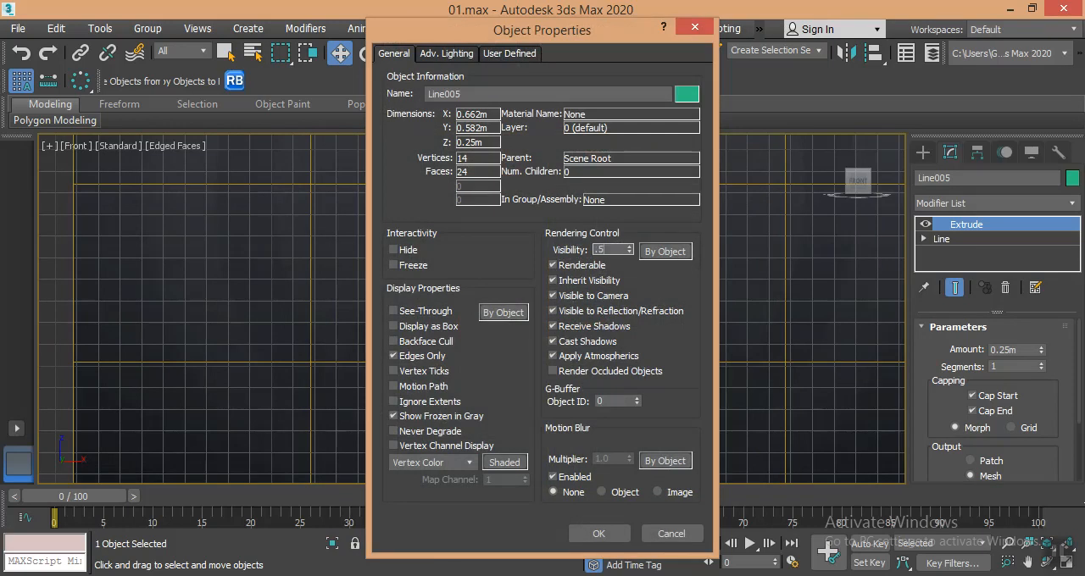
pyautogui.click(598, 533)
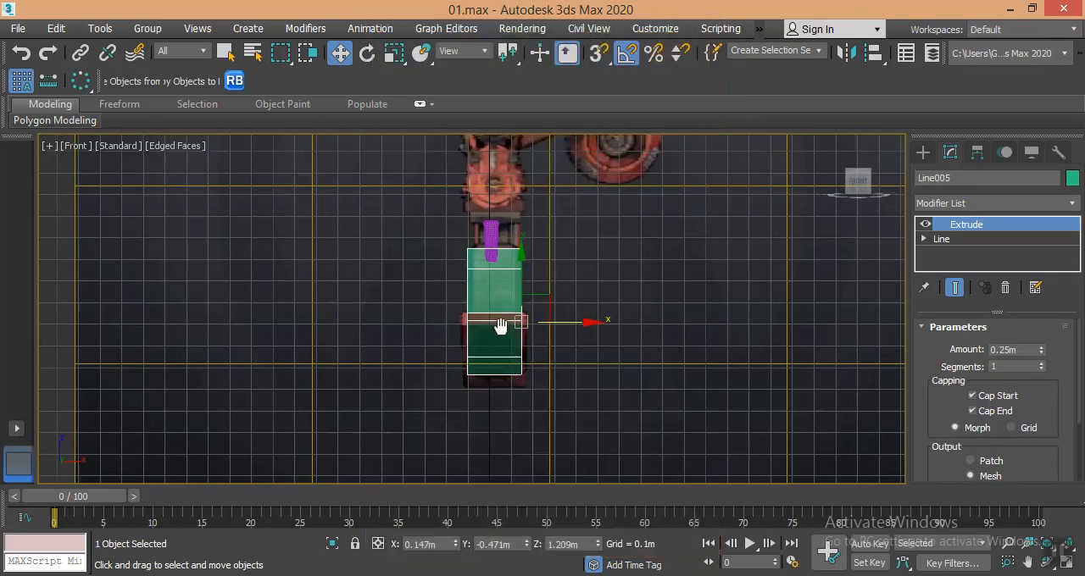
# - Center the extruded grip over the front reference by moving it to X 0.124 m and reducing its Extrude amount to 0.205 m
pyautogui.scroll(5, 499, 320)
pyautogui.scroll(-3, 500, 335)
pyautogui.scroll(2, 501, 292)
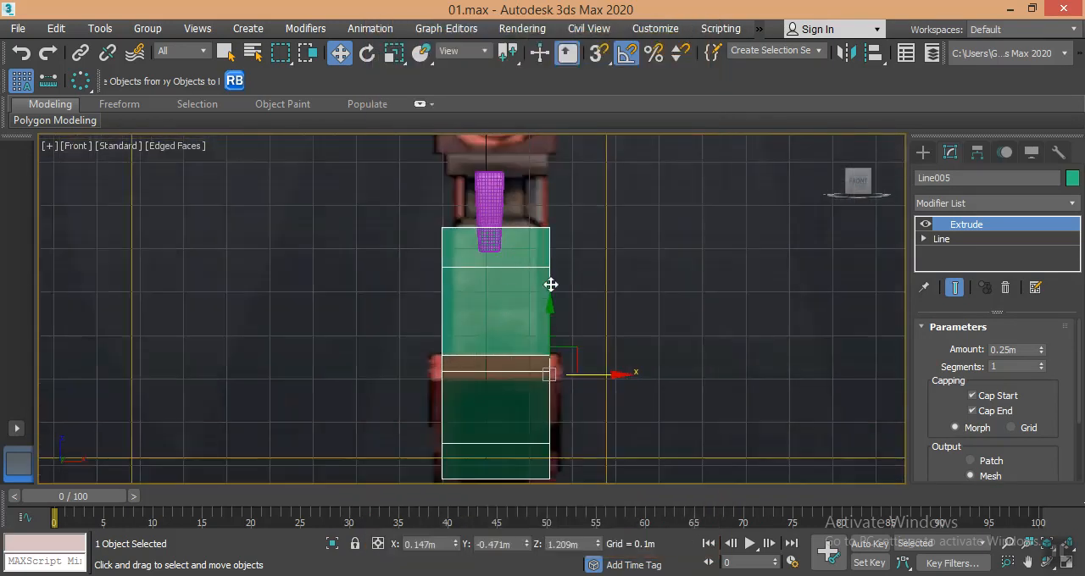
pyautogui.moveTo(591, 378)
pyautogui.mouseDown()
pyautogui.moveTo(557, 381)
pyautogui.moveTo(580, 379)
pyautogui.mouseUp()
pyautogui.moveTo(1040, 353); pyautogui.dragTo(1042, 361)
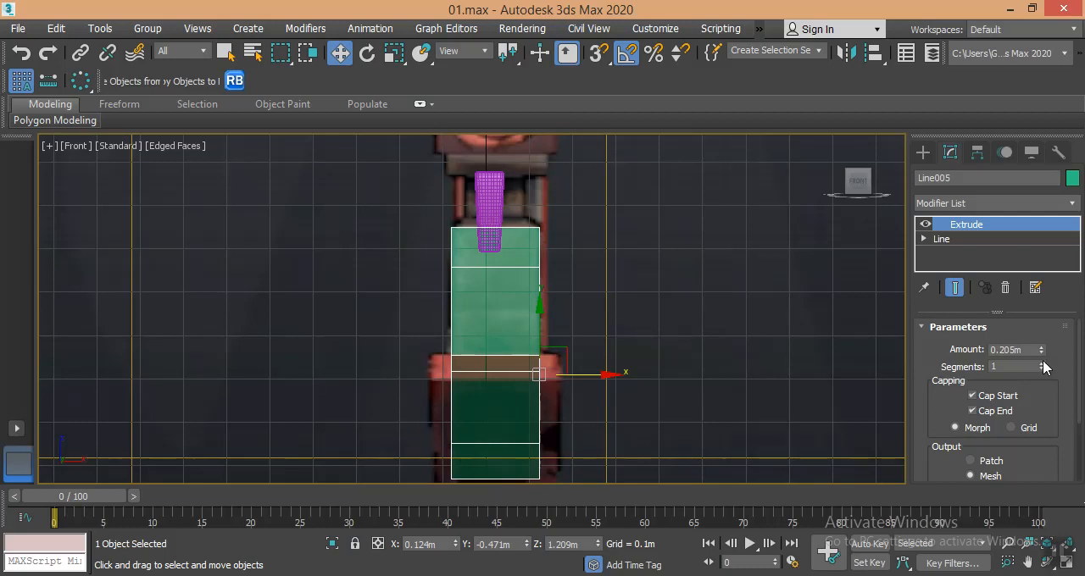
pyautogui.moveTo(641, 333); pyautogui.dragTo(612, 351, button='middle')
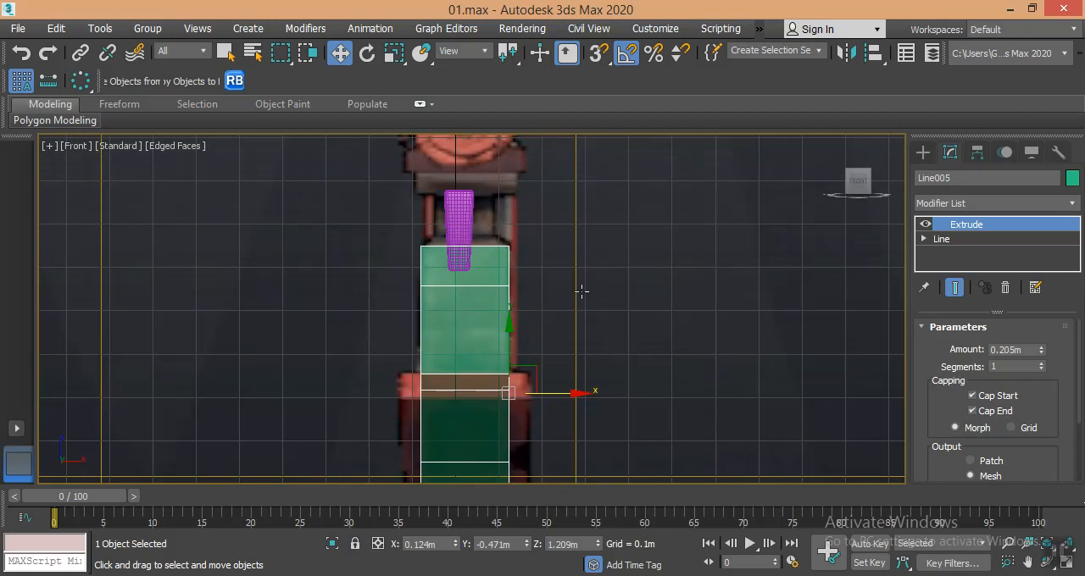
# - Add an Edit Poly modifier to the extruded grip and select its top polygon
pyautogui.press('p')
pyautogui.moveTo(398, 272)
pyautogui.keyDown('alt'); pyautogui.mouseDown(button='middle')
pyautogui.moveTo(453, 313)
pyautogui.moveTo(515, 308)
pyautogui.mouseUp(button='middle'); pyautogui.keyUp('alt')
pyautogui.click(983, 208)
pyautogui.press('e')
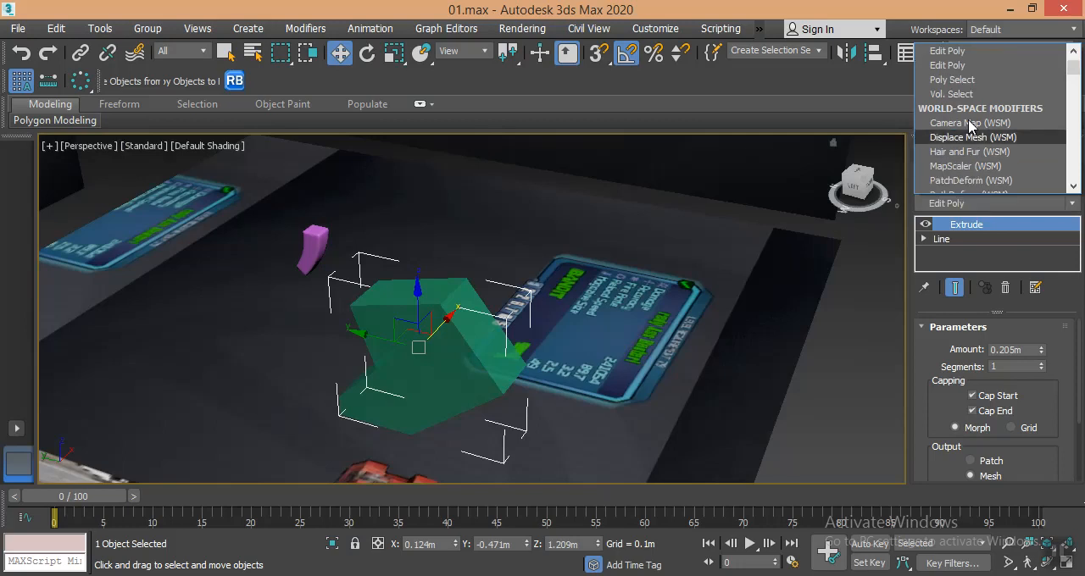
pyautogui.click(957, 67)
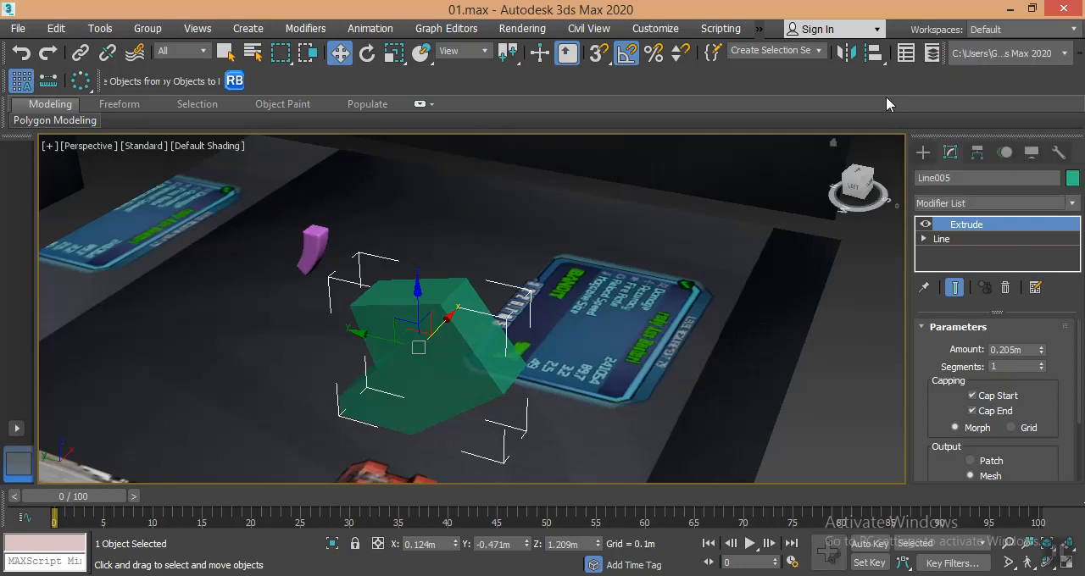
pyautogui.click(1011, 360)
pyautogui.click(430, 289)
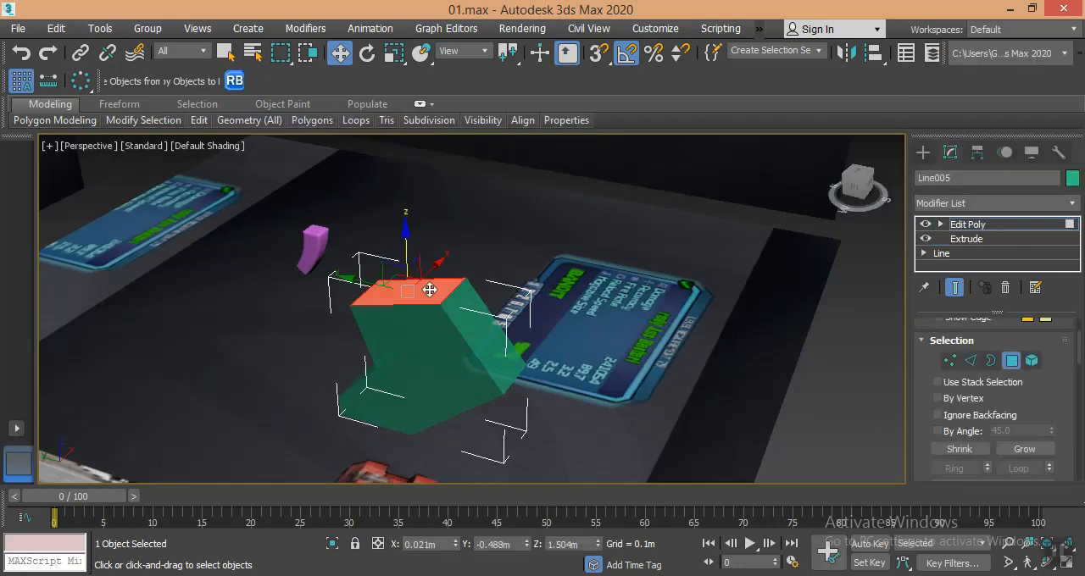
# - Bevel the grip's top polygon with a height of 0.039 m and an outline of -0.033 m
pyautogui.scroll(-6, 968, 414)
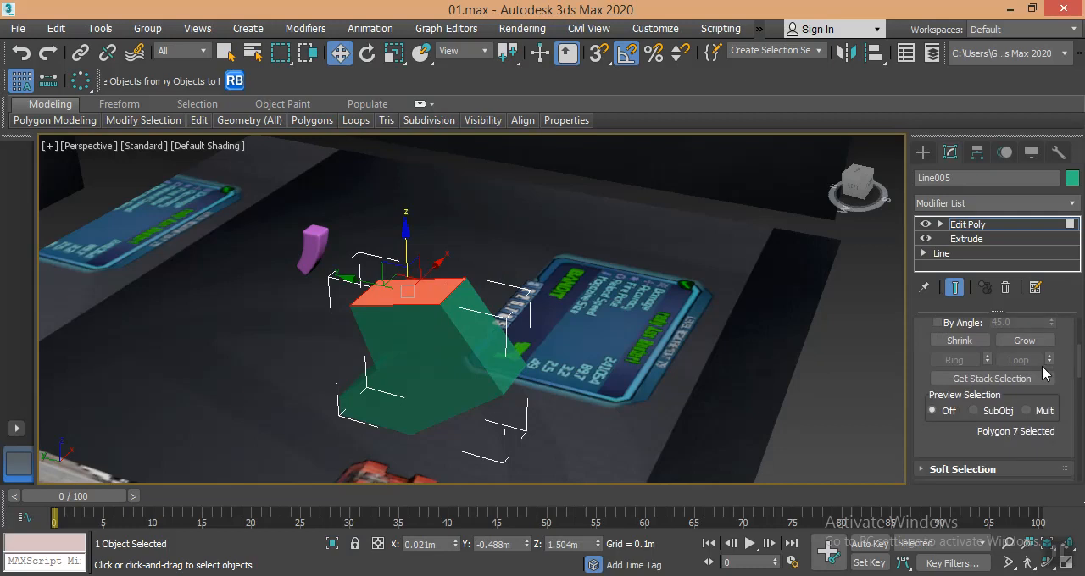
pyautogui.click(984, 395)
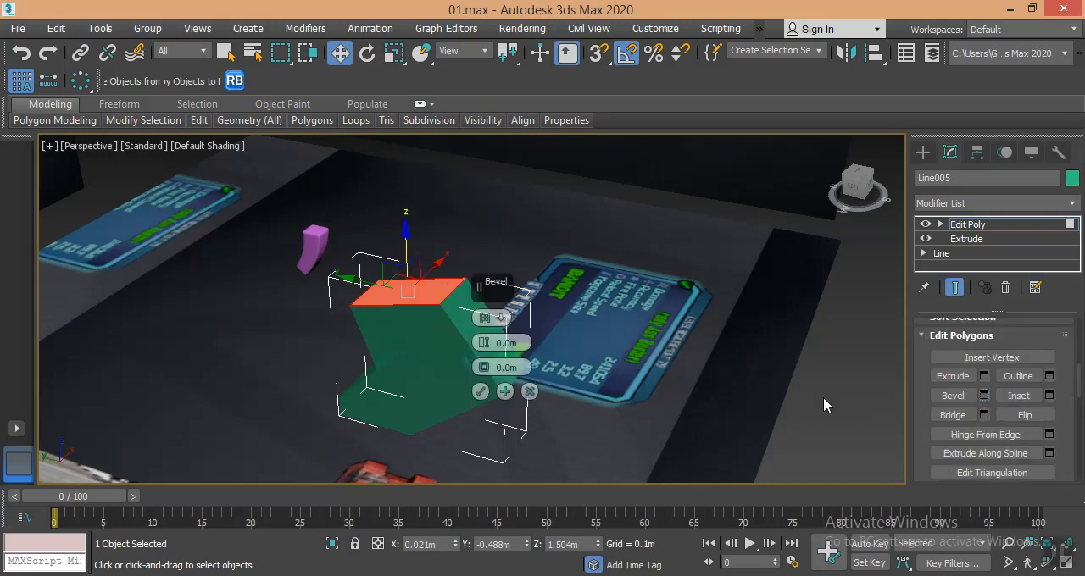
pyautogui.moveTo(481, 341); pyautogui.dragTo(482, 314)
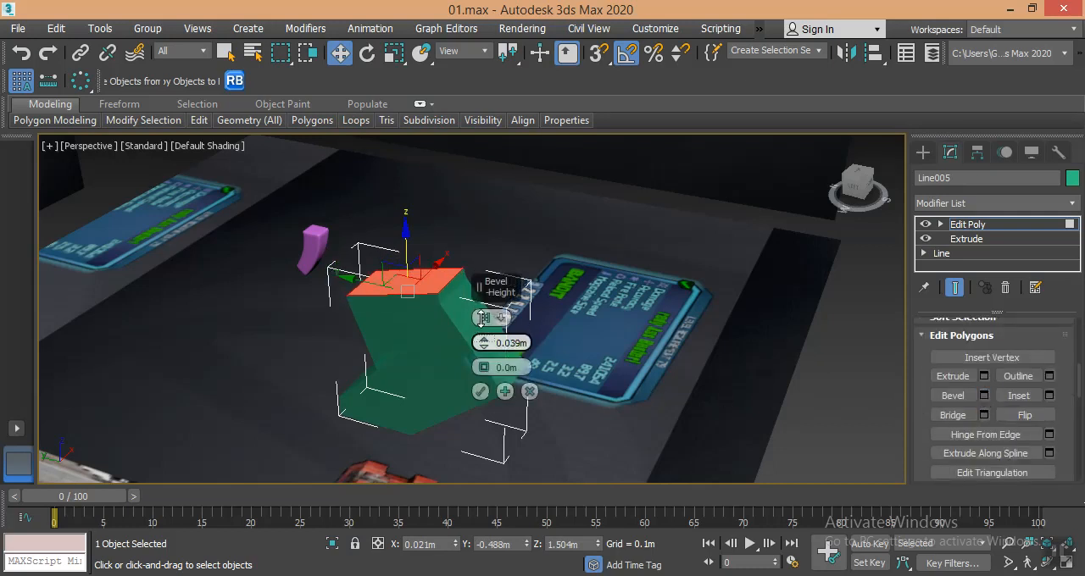
pyautogui.moveTo(345, 337); pyautogui.dragTo(313, 369, button='middle')
pyautogui.press('f')
pyautogui.moveTo(485, 373); pyautogui.dragTo(489, 380)
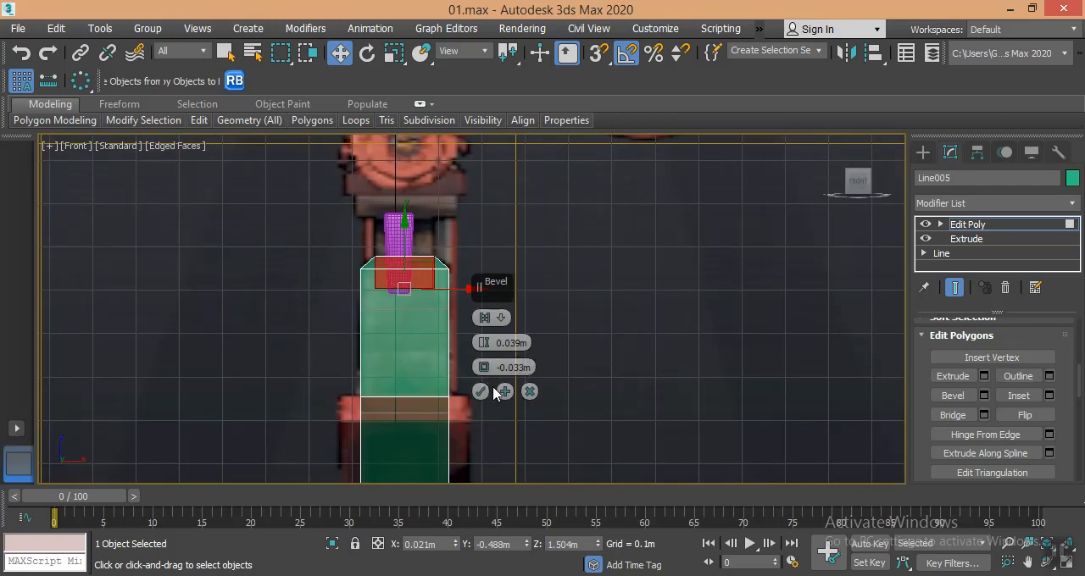
pyautogui.click(481, 391)
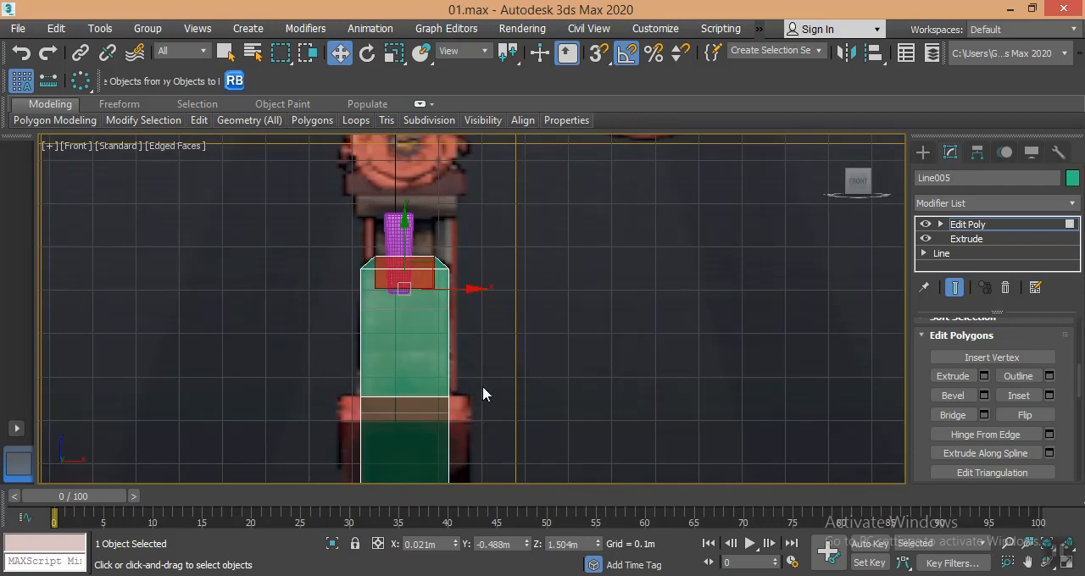
# - Raise the beveled top face by about 0.036 m along Z and tilt it slightly upward toward the rear
pyautogui.press('p')
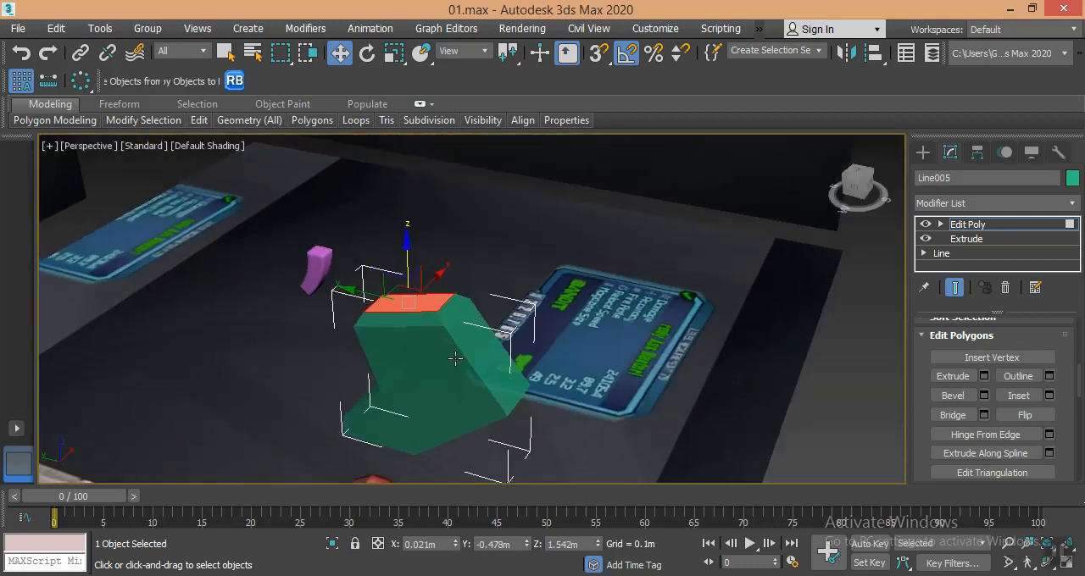
pyautogui.press('r')
pyautogui.moveTo(407, 245); pyautogui.dragTo(392, 278)
pyautogui.press('w')
pyautogui.keyDown('alt'); pyautogui.moveTo(425, 262); pyautogui.dragTo(501, 218, button='middle'); pyautogui.keyUp('alt')
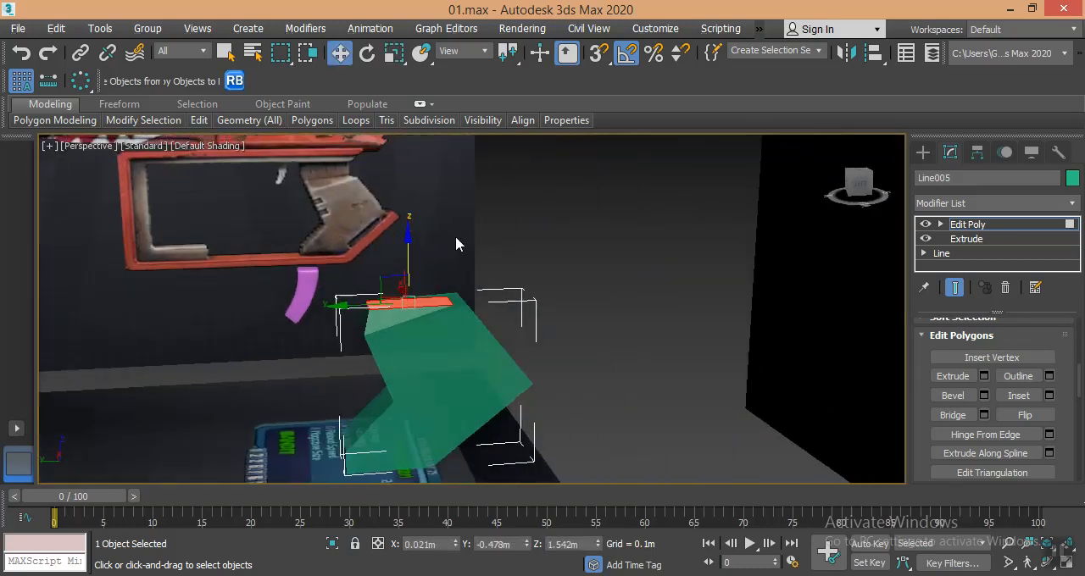
pyautogui.scroll(4, 429, 252)
pyautogui.moveTo(429, 252)
pyautogui.mouseDown(button='middle')
pyautogui.moveTo(448, 237)
pyautogui.moveTo(433, 261)
pyautogui.mouseUp(button='middle')
pyautogui.scroll(-4, 449, 238)
pyautogui.moveTo(430, 268); pyautogui.dragTo(430, 257)
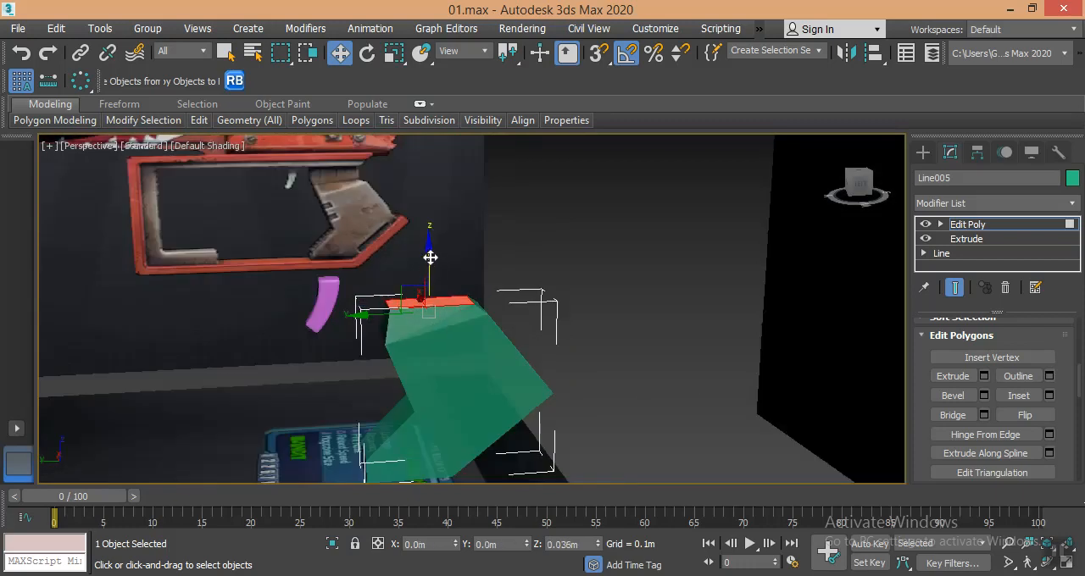
pyautogui.moveTo(467, 269)
pyautogui.mouseDown(button='middle')
pyautogui.moveTo(456, 268)
pyautogui.moveTo(472, 266)
pyautogui.moveTo(462, 246)
pyautogui.moveTo(469, 261)
pyautogui.mouseUp(button='middle')
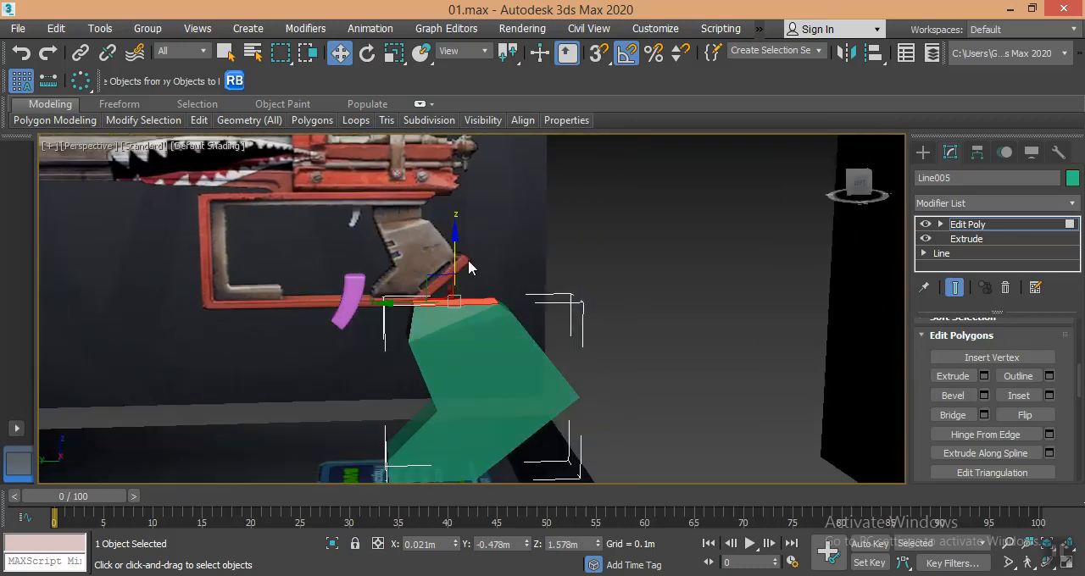
pyautogui.press('e')
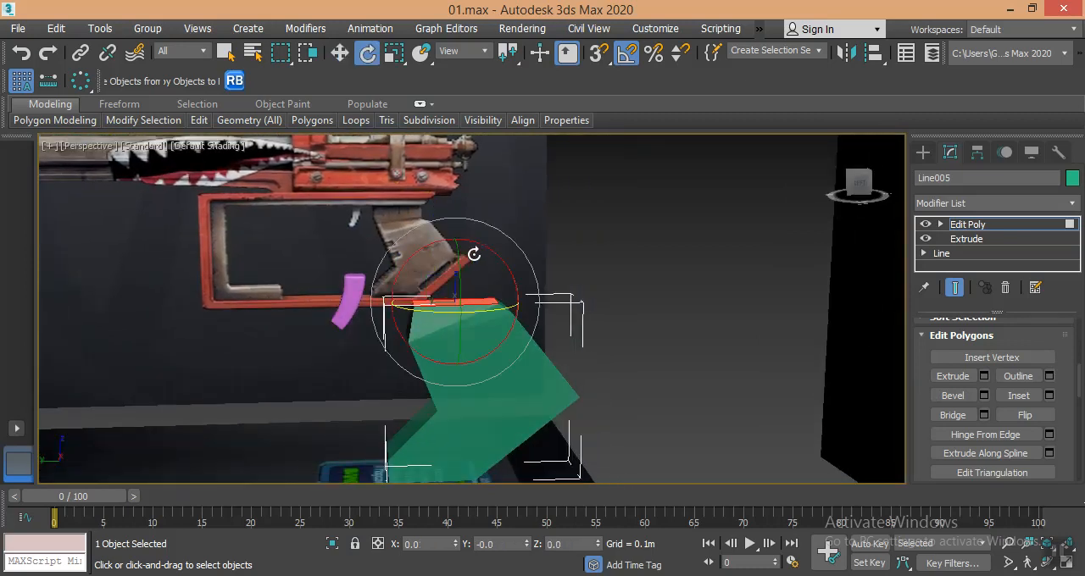
pyautogui.moveTo(484, 247); pyautogui.dragTo(481, 245)
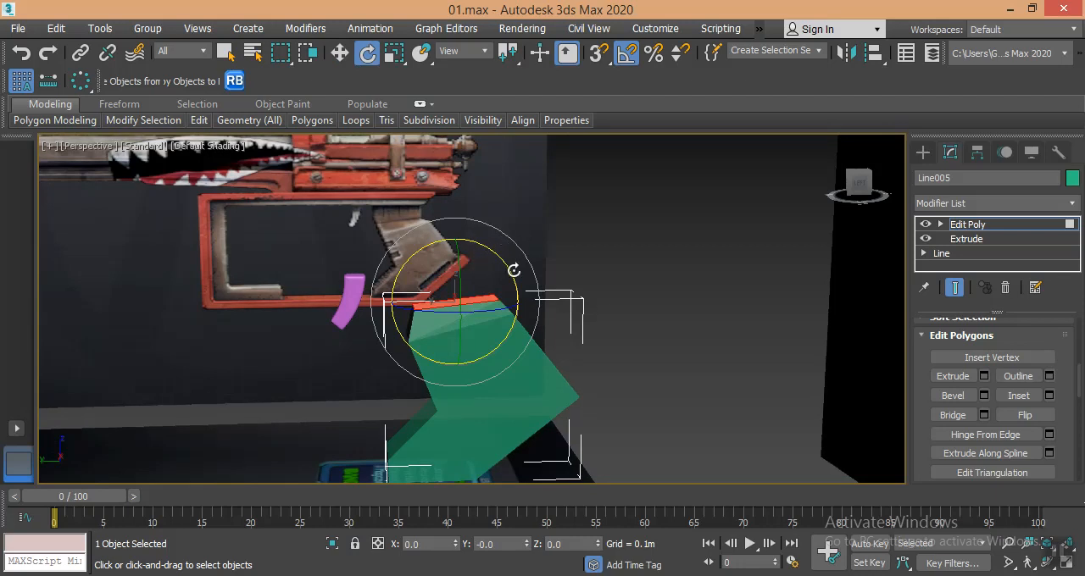
# - Extrude the tilted top face by 0.067 m and flatten the new face level by scaling it along Z
pyautogui.click(984, 377)
pyautogui.moveTo(484, 343); pyautogui.dragTo(487, 315)
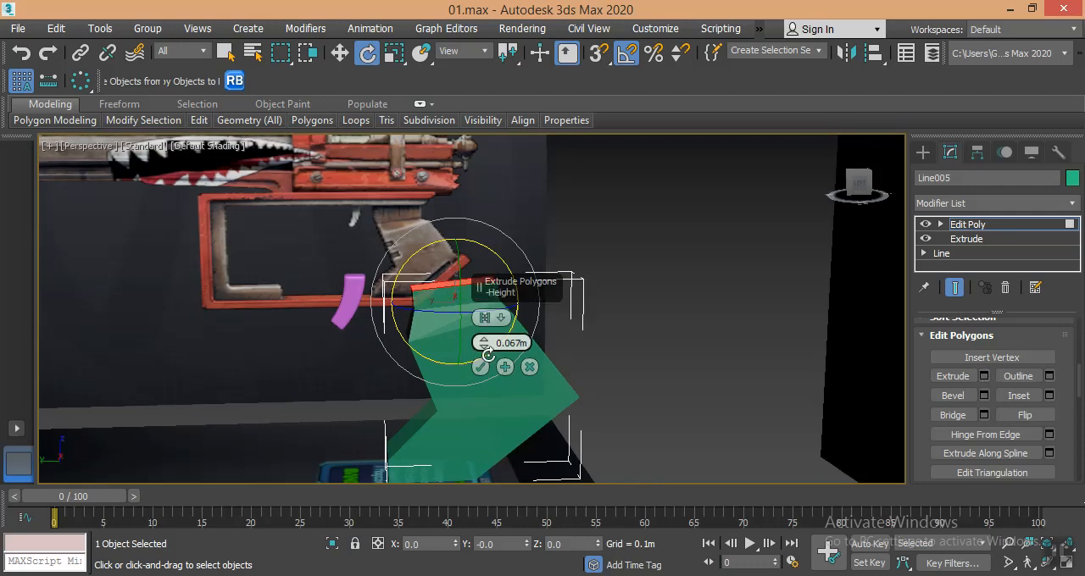
pyautogui.click(479, 367)
pyautogui.click(392, 54)
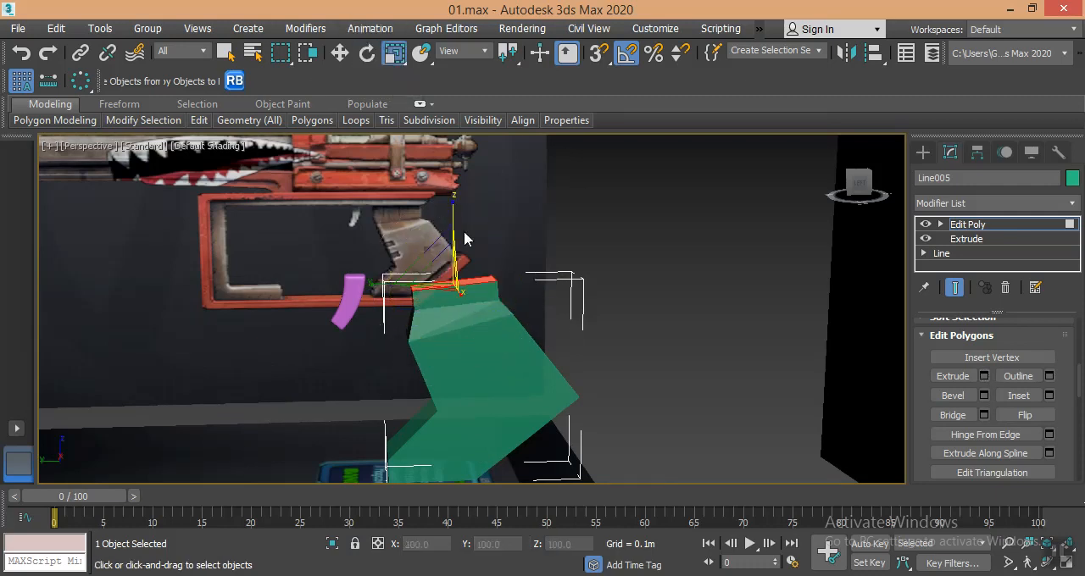
pyautogui.moveTo(450, 202); pyautogui.dragTo(804, 171)
pyautogui.moveTo(458, 319)
pyautogui.keyDown('alt'); pyautogui.mouseDown(button='middle')
pyautogui.moveTo(360, 303)
pyautogui.moveTo(463, 304)
pyautogui.mouseUp(button='middle'); pyautogui.keyUp('alt')
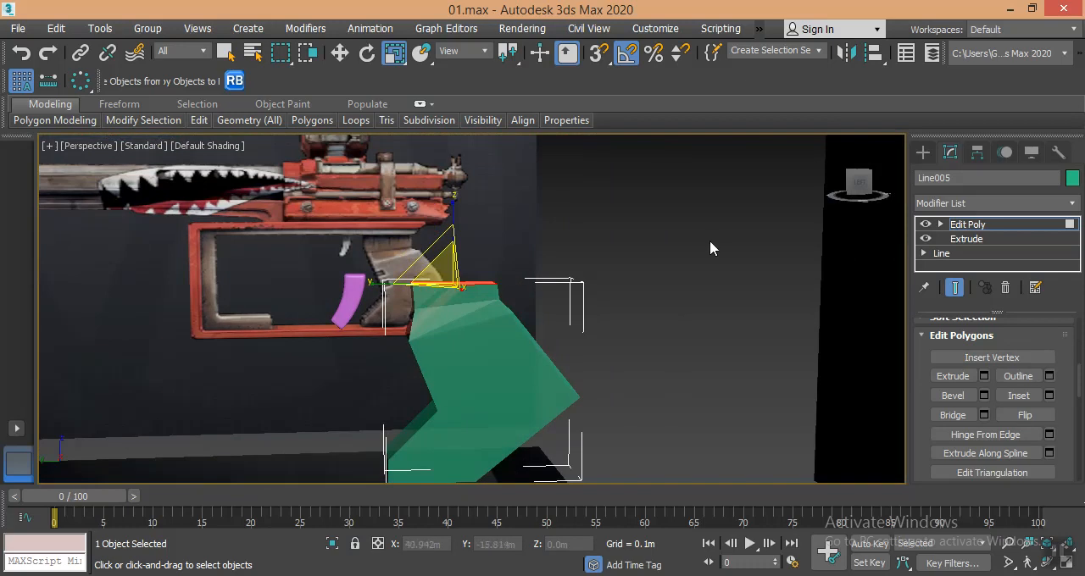
# - Unhide the hidden parts and raise the grip's top face about 0.035 m to meet the underside of the inner bracket
pyautogui.rightClick(723, 222)
pyautogui.click(740, 144)
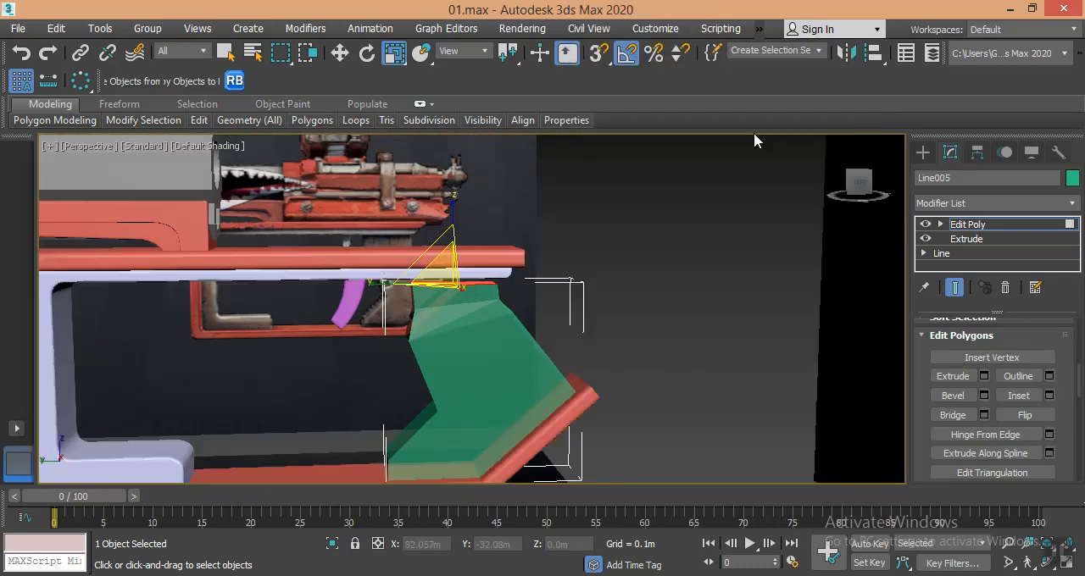
pyautogui.keyDown('alt'); pyautogui.moveTo(543, 320); pyautogui.dragTo(544, 317, button='middle'); pyautogui.keyUp('alt')
pyautogui.press('w')
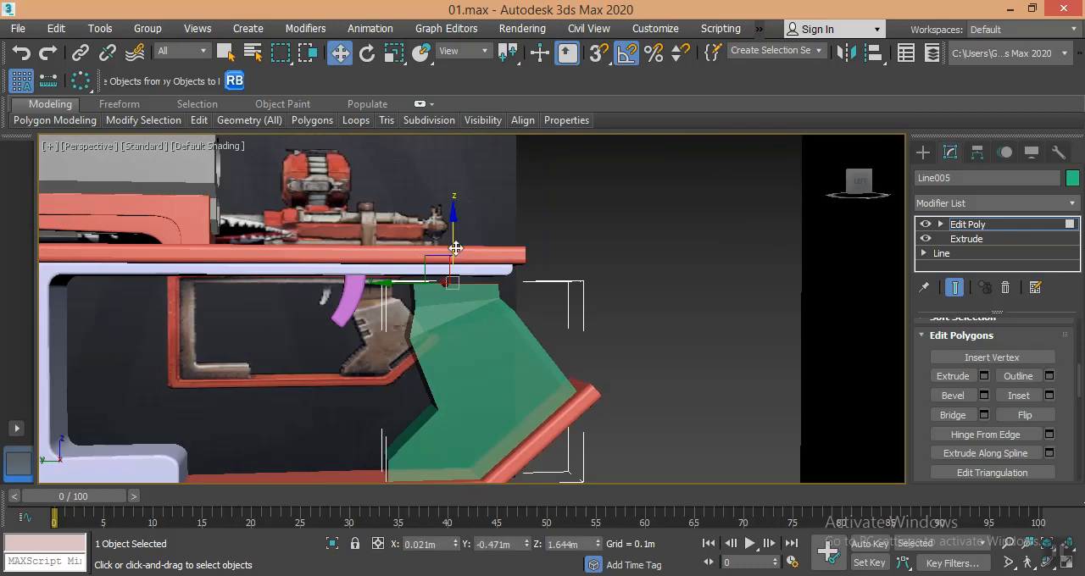
pyautogui.moveTo(453, 241); pyautogui.dragTo(455, 222)
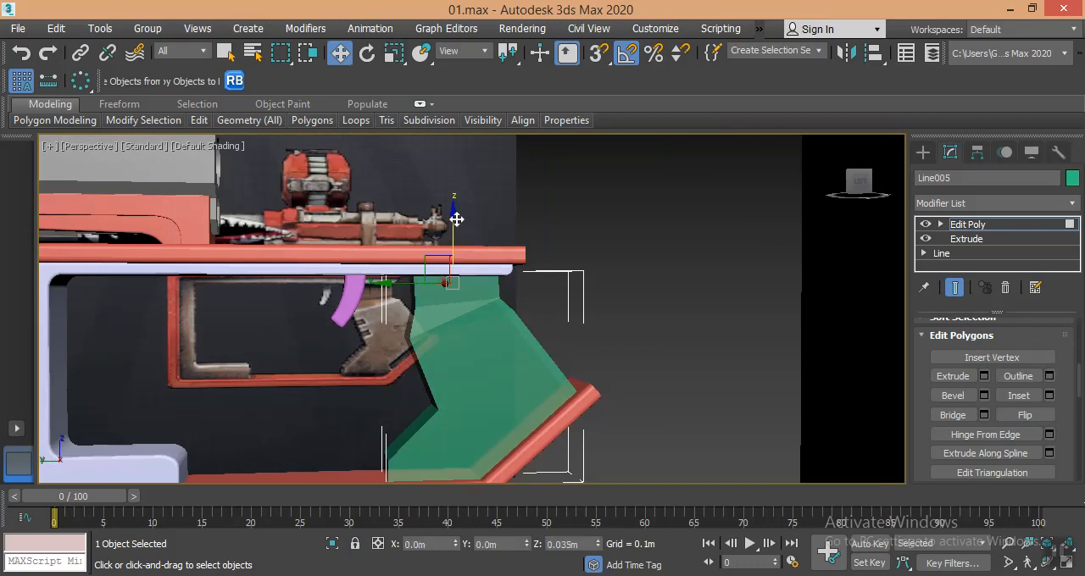
pyautogui.keyDown('alt'); pyautogui.moveTo(620, 332); pyautogui.dragTo(593, 327, button='middle'); pyautogui.keyUp('alt')
pyautogui.scroll(2, 542, 275)
pyautogui.moveTo(493, 299)
pyautogui.keyDown('alt'); pyautogui.mouseDown(button='middle')
pyautogui.moveTo(522, 296)
pyautogui.moveTo(486, 300)
pyautogui.mouseUp(button='middle'); pyautogui.keyUp('alt')
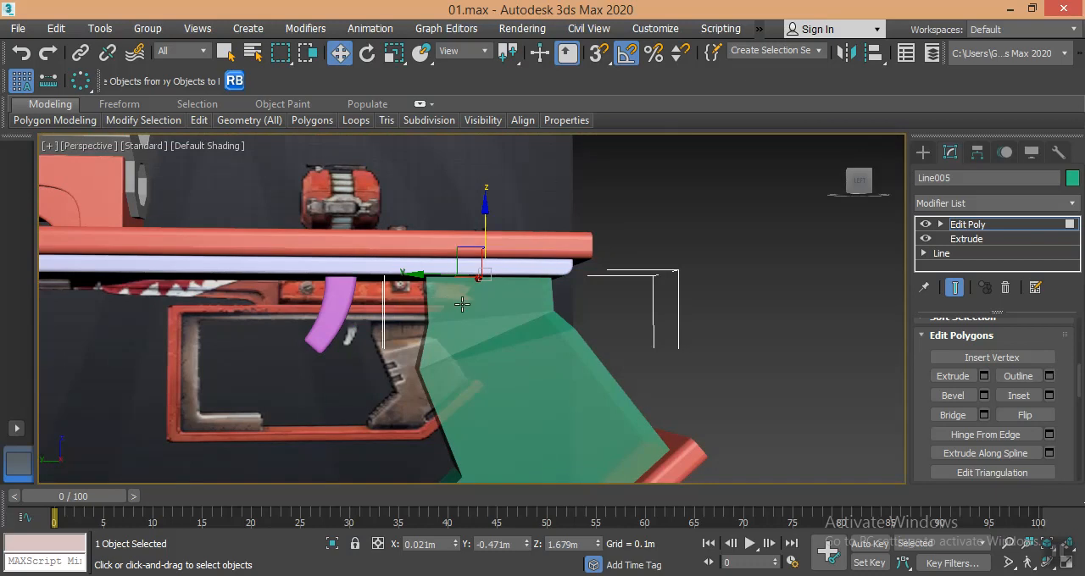
# - In the left view, move the front vertices of the grip's neck forward to match the reference outline
pyautogui.press('f')
pyautogui.moveTo(486, 294); pyautogui.dragTo(467, 307, button='middle')
pyautogui.press('l')
pyautogui.moveTo(547, 294); pyautogui.dragTo(646, 309, button='middle')
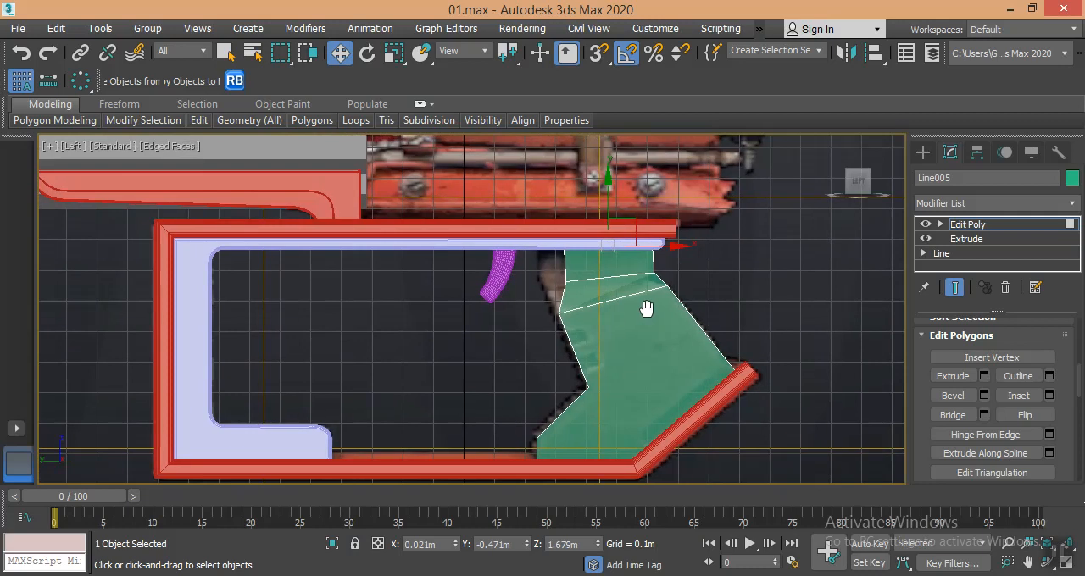
pyautogui.click(940, 224)
pyautogui.click(968, 239)
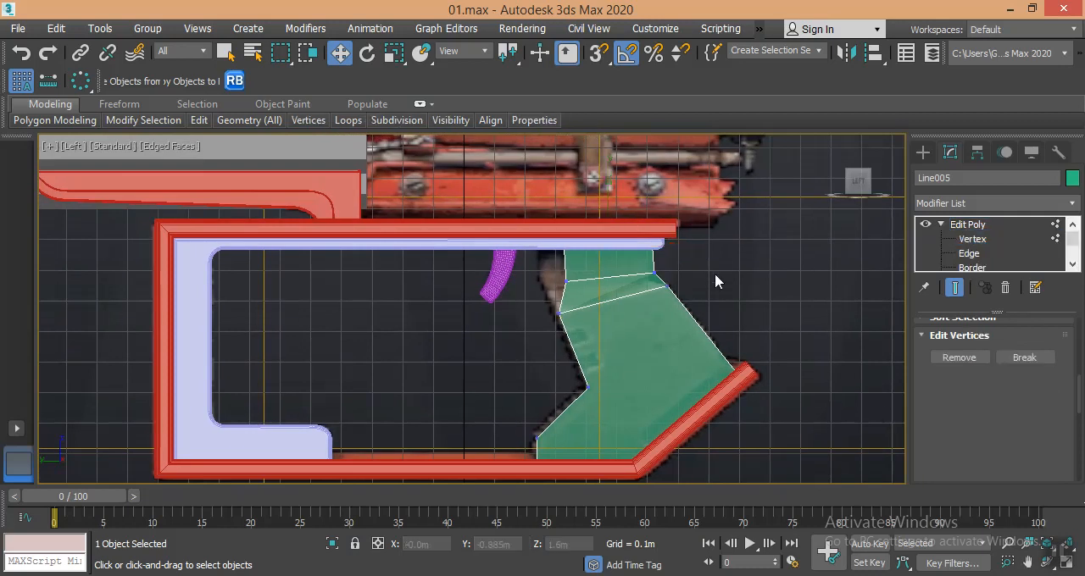
pyautogui.moveTo(570, 272); pyautogui.dragTo(548, 303)
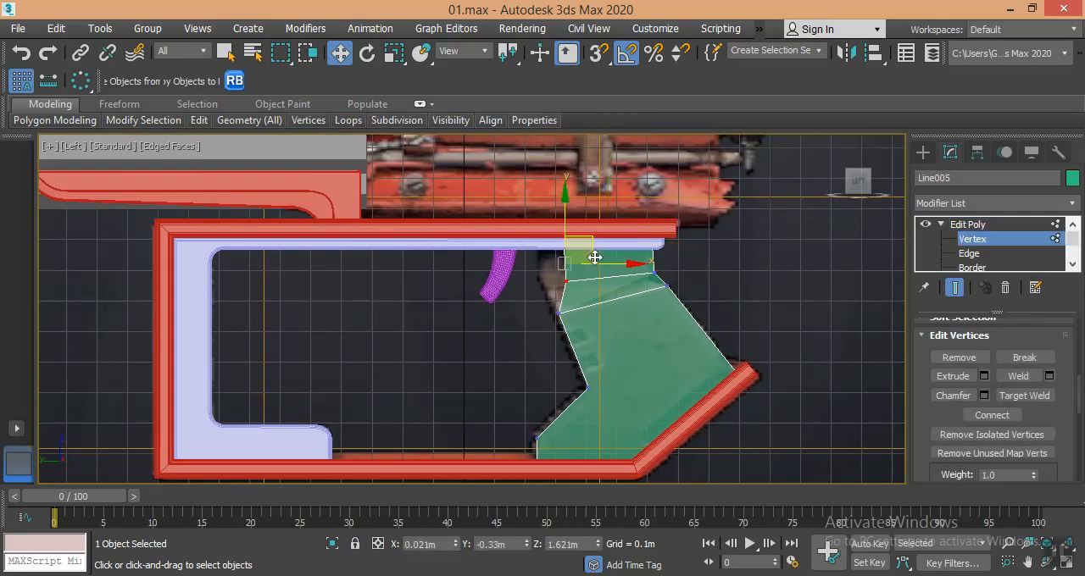
pyautogui.moveTo(595, 252); pyautogui.dragTo(562, 260)
pyautogui.moveTo(556, 319); pyautogui.dragTo(580, 278)
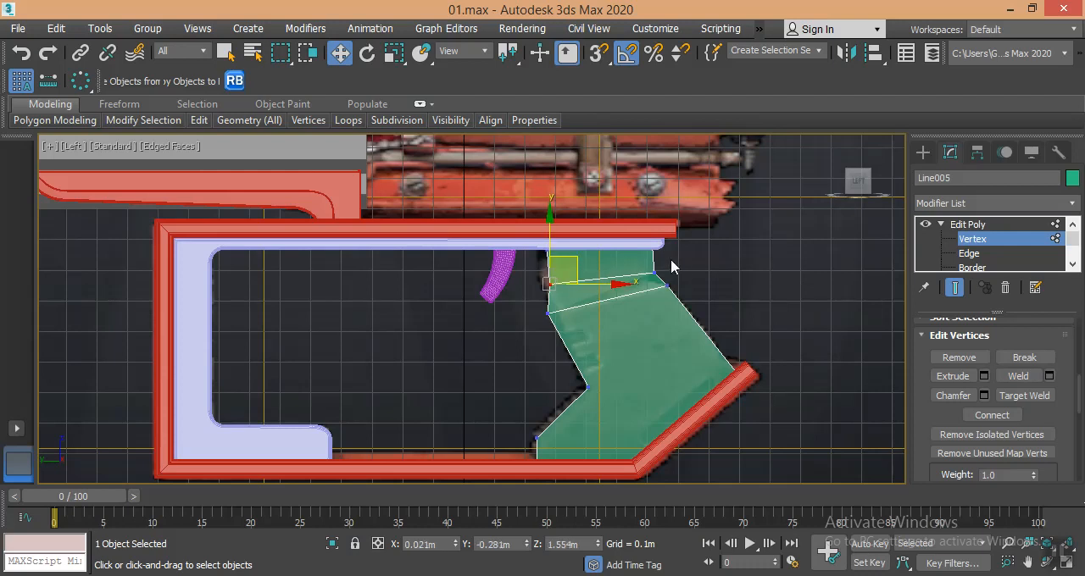
# - Connect the vertical edges around the grip's uppermost section with one segment
pyautogui.press('2')
pyautogui.click(552, 270)
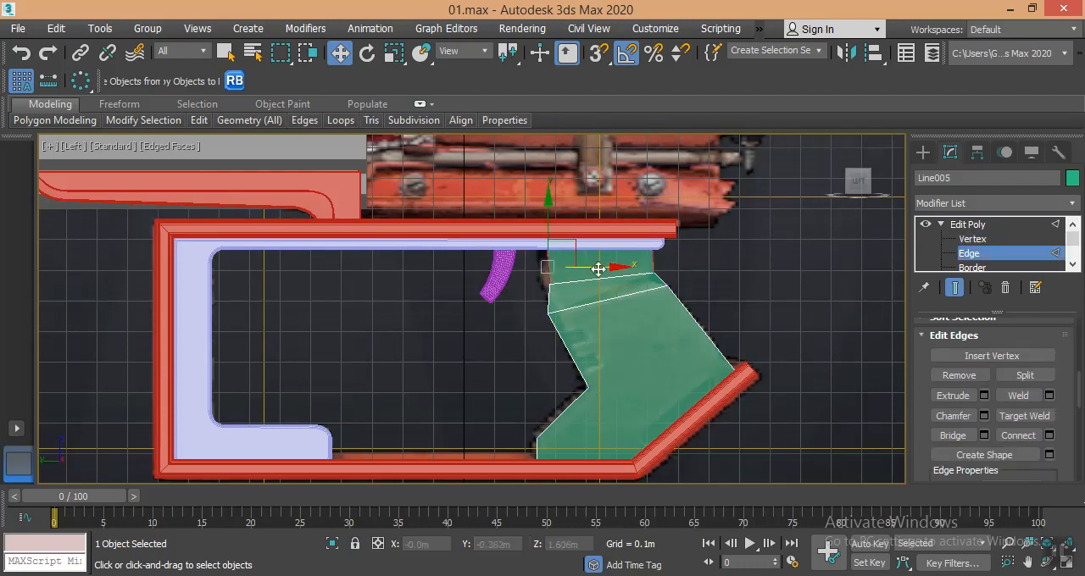
pyautogui.click(1049, 435)
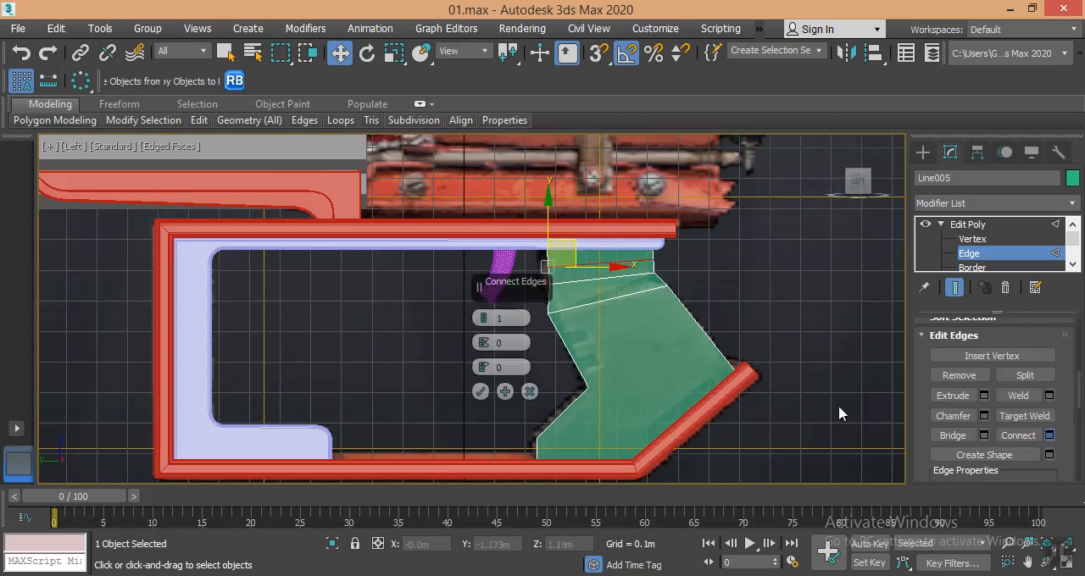
pyautogui.click(480, 391)
# - Move the added front vertices forward and down, align the top front corner above them, and finish vertex editing
pyautogui.press('1')
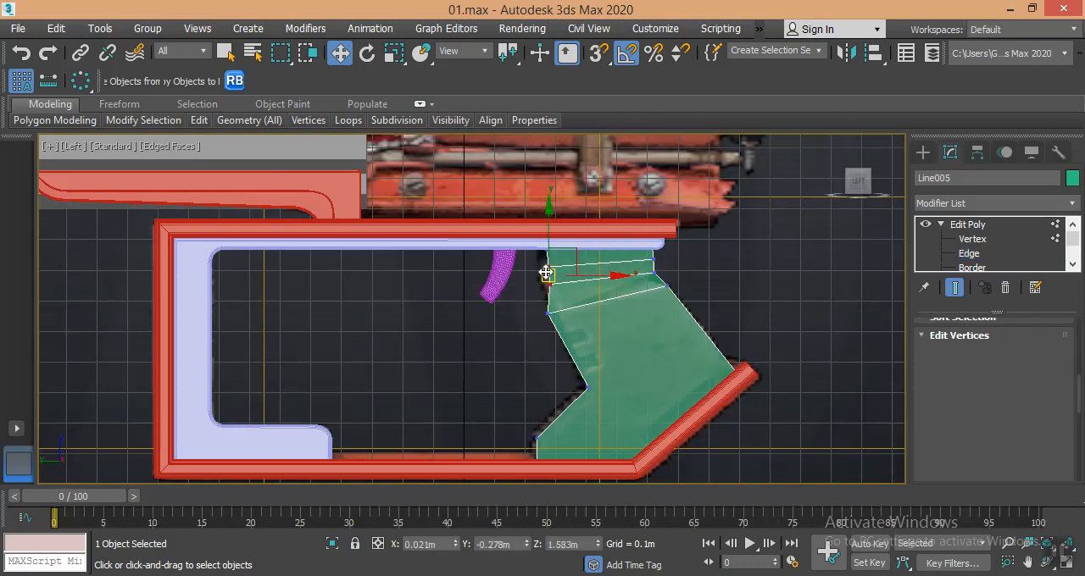
pyautogui.click(536, 278)
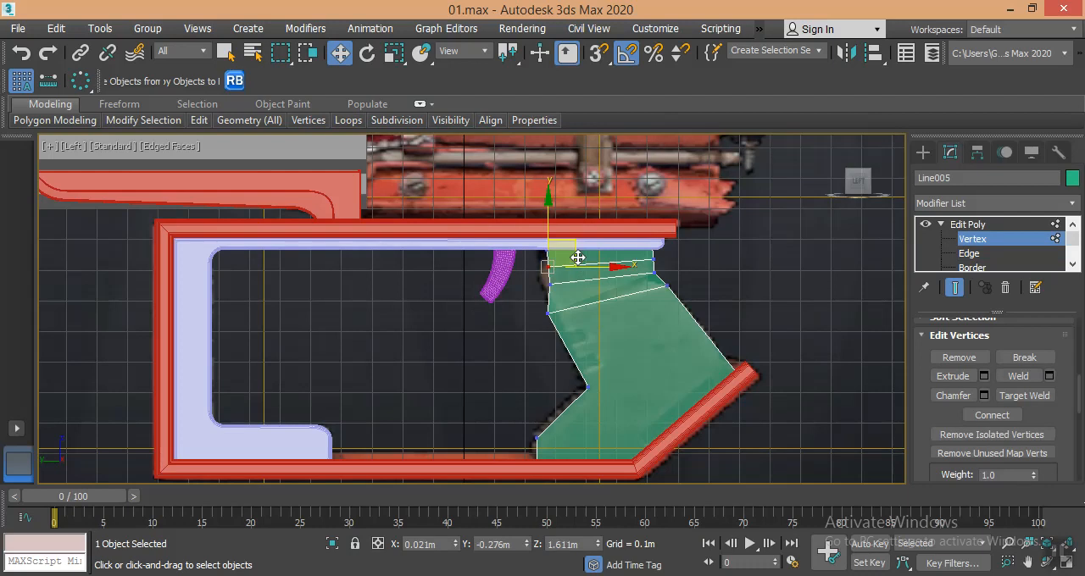
pyautogui.moveTo(565, 262)
pyautogui.mouseDown()
pyautogui.moveTo(552, 245)
pyautogui.moveTo(572, 256)
pyautogui.moveTo(562, 256)
pyautogui.mouseUp()
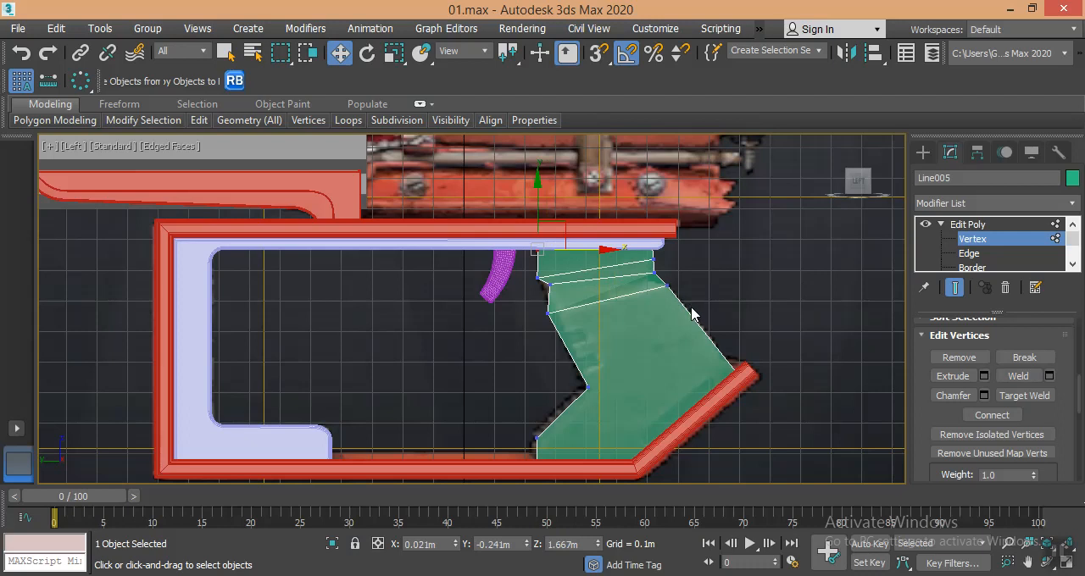
pyautogui.press('p')
pyautogui.keyDown('alt'); pyautogui.moveTo(693, 321); pyautogui.dragTo(697, 321, button='middle'); pyautogui.keyUp('alt')
pyautogui.moveTo(531, 344); pyautogui.dragTo(538, 339, button='middle')
pyautogui.click(991, 239)
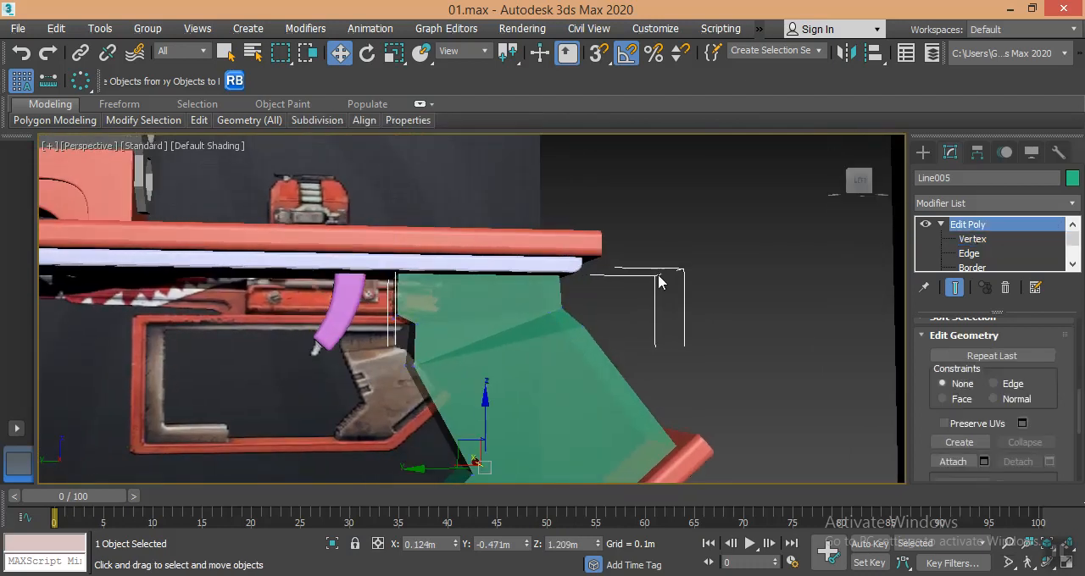
pyautogui.scroll(-4, 658, 275)
pyautogui.moveTo(687, 272)
pyautogui.keyDown('alt'); pyautogui.mouseDown(button='middle')
pyautogui.moveTo(663, 294)
pyautogui.moveTo(689, 278)
pyautogui.mouseUp(button='middle'); pyautogui.keyUp('alt')
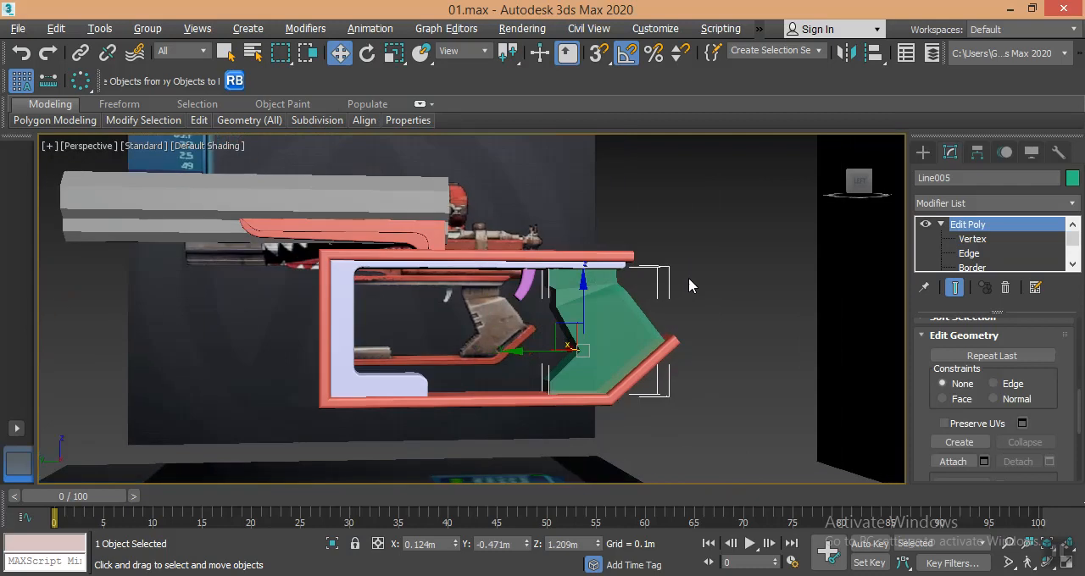
# - Select the added edge loop around the grip's neck and raise it about 0.008 m
pyautogui.scroll(6, 624, 286)
pyautogui.moveTo(505, 293); pyautogui.dragTo(498, 303, button='middle')
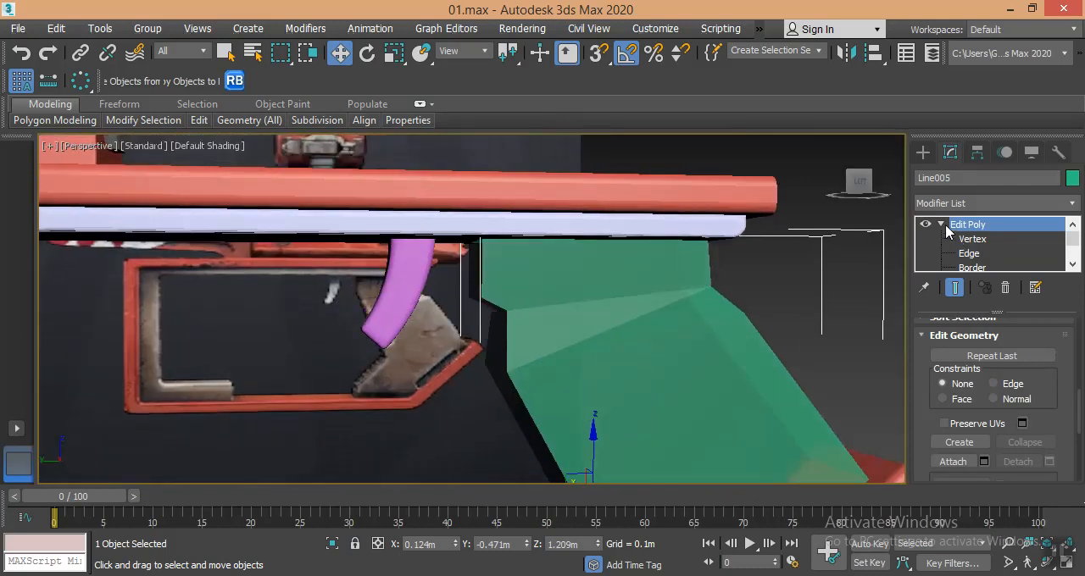
pyautogui.click(968, 253)
pyautogui.click(493, 284)
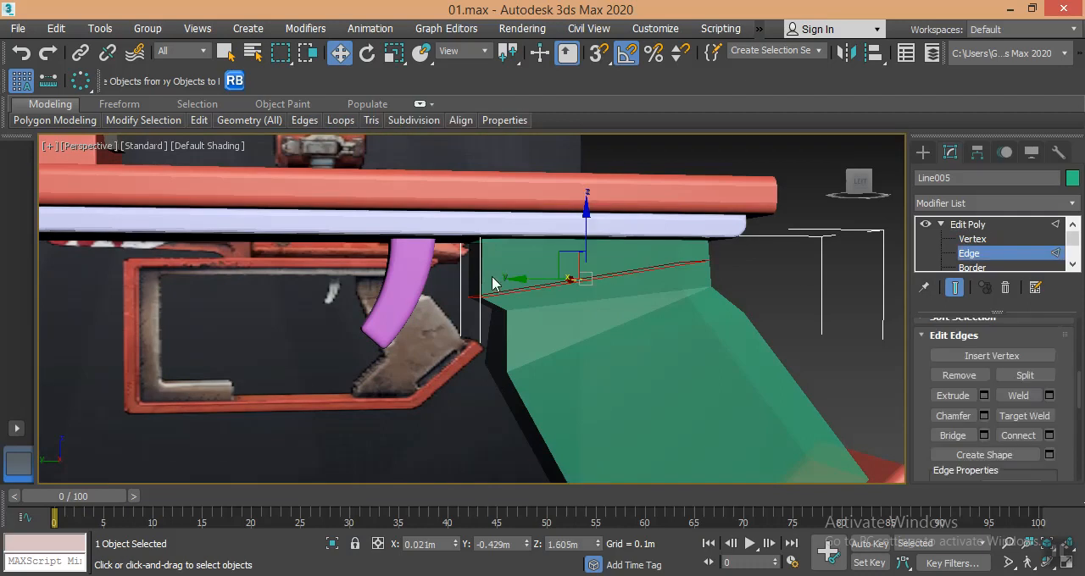
pyautogui.click(463, 298)
pyautogui.click(471, 298)
pyautogui.moveTo(474, 266)
pyautogui.mouseDown()
pyautogui.moveTo(472, 256)
pyautogui.moveTo(478, 265)
pyautogui.mouseUp()
pyautogui.click(506, 281)
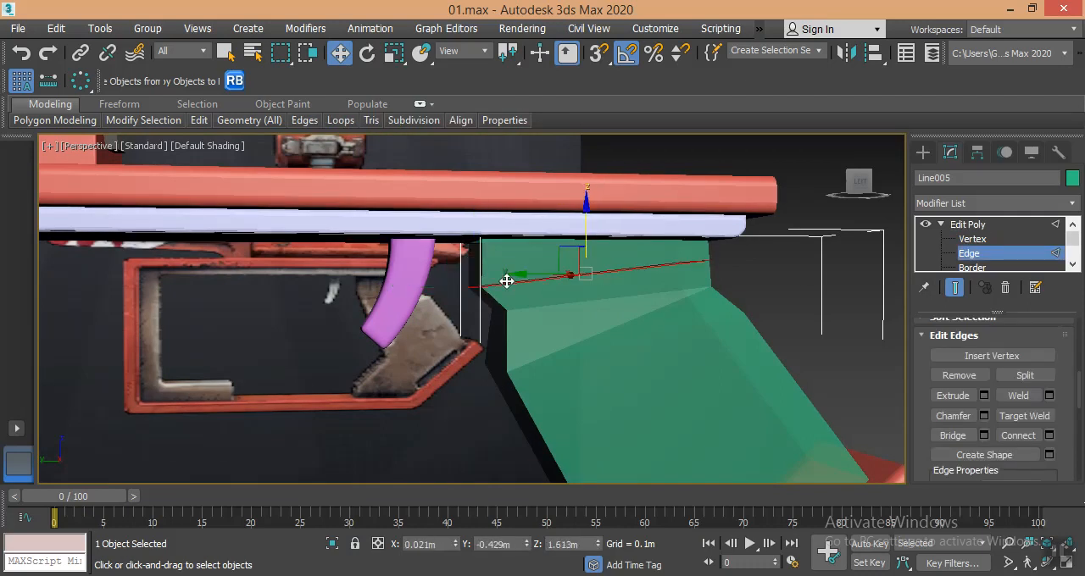
# - Chamfer the neck edge loop by 0.01 m with 4 segments, finish edge editing and deselect the grip
pyautogui.click(984, 417)
pyautogui.moveTo(489, 374); pyautogui.dragTo(488, 363)
pyautogui.moveTo(512, 289); pyautogui.dragTo(762, 260)
pyautogui.scroll(3, 501, 276)
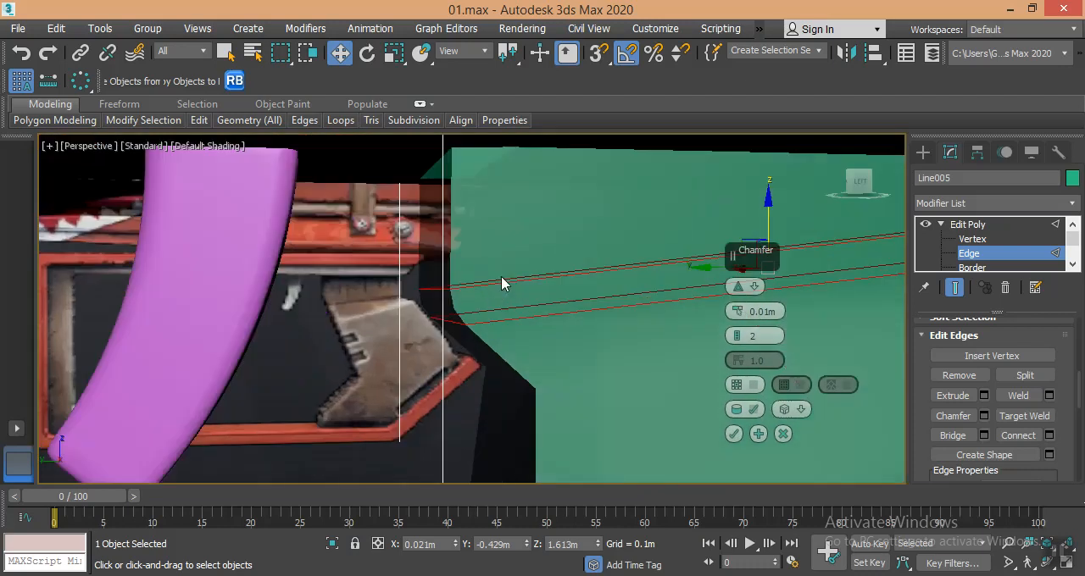
pyautogui.scroll(1, 504, 289)
pyautogui.scroll(-1, 505, 296)
pyautogui.press('F4')
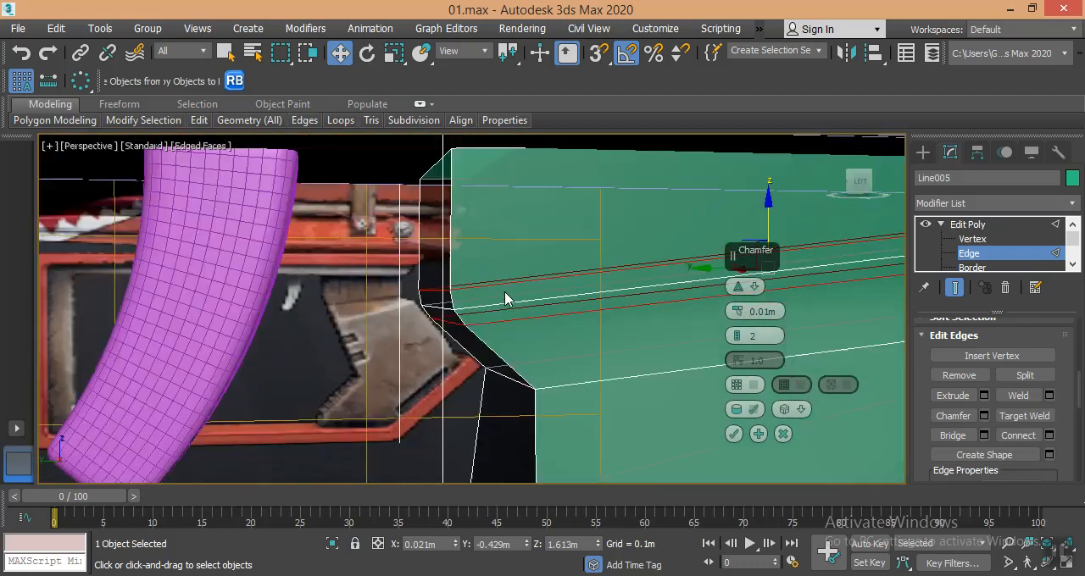
pyautogui.click(738, 331)
pyautogui.click(738, 332)
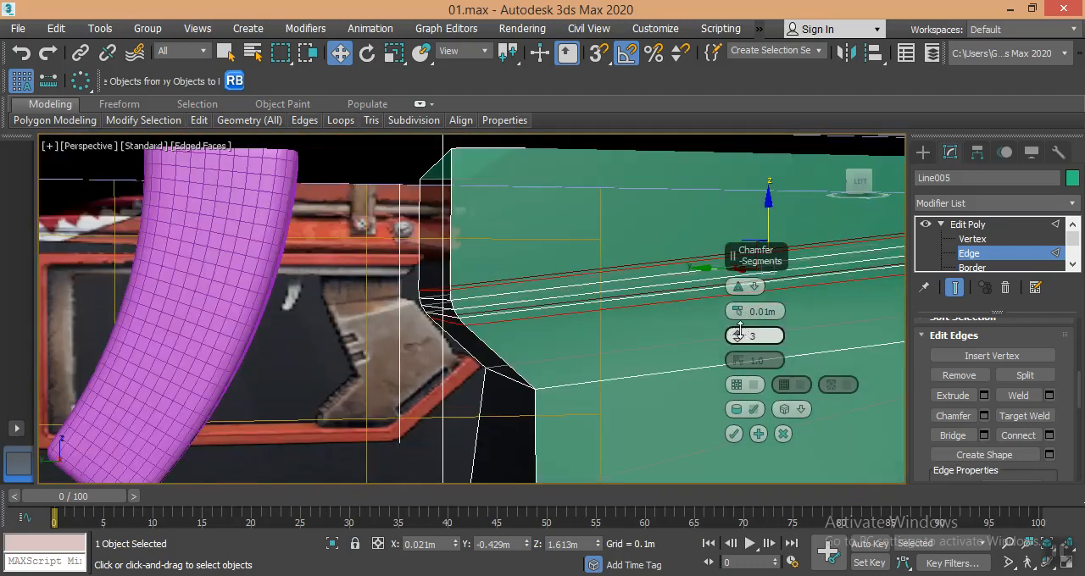
pyautogui.click(734, 434)
pyautogui.scroll(-4, 513, 342)
pyautogui.click(827, 288)
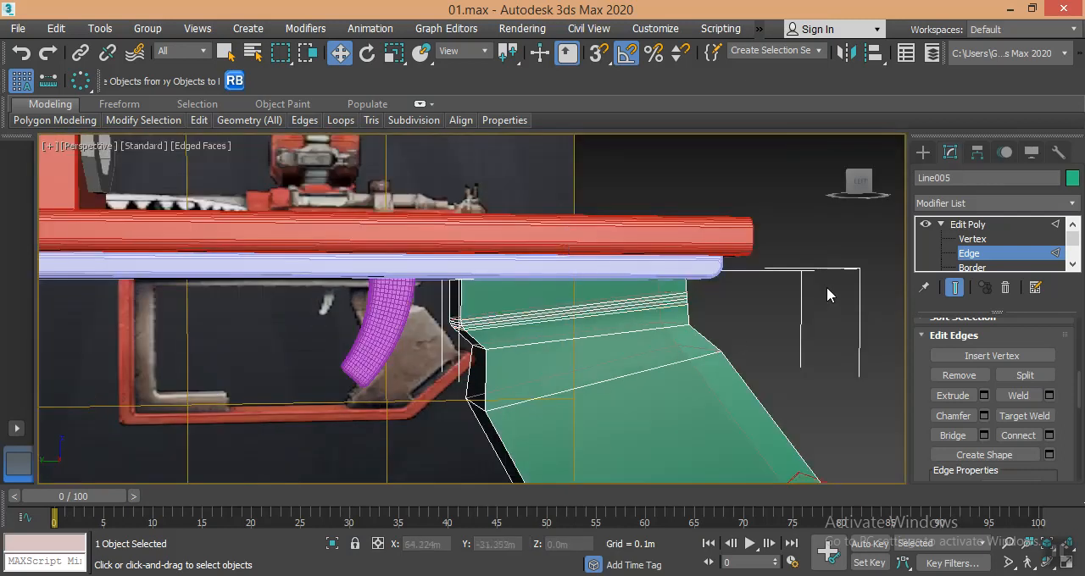
pyautogui.click(923, 152)
pyautogui.click(772, 317)
# - Examine the notches and lower end of the grip in the side reference image and compare them with the modelled grip
pyautogui.scroll(-6, 746, 322)
pyautogui.keyDown('alt'); pyautogui.moveTo(720, 318); pyautogui.dragTo(783, 299, button='middle'); pyautogui.keyUp('alt')
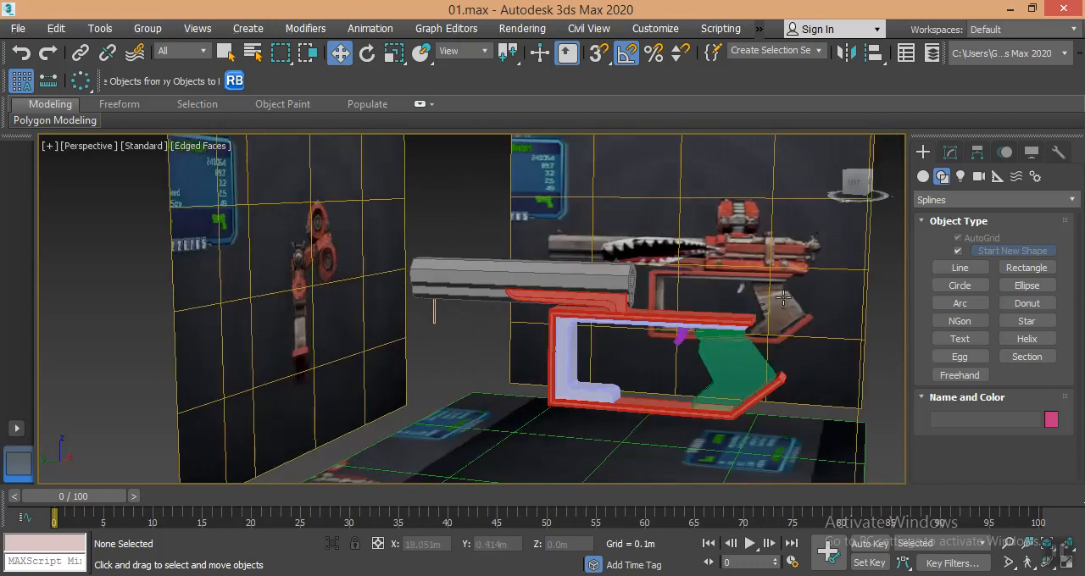
pyautogui.scroll(6, 784, 298)
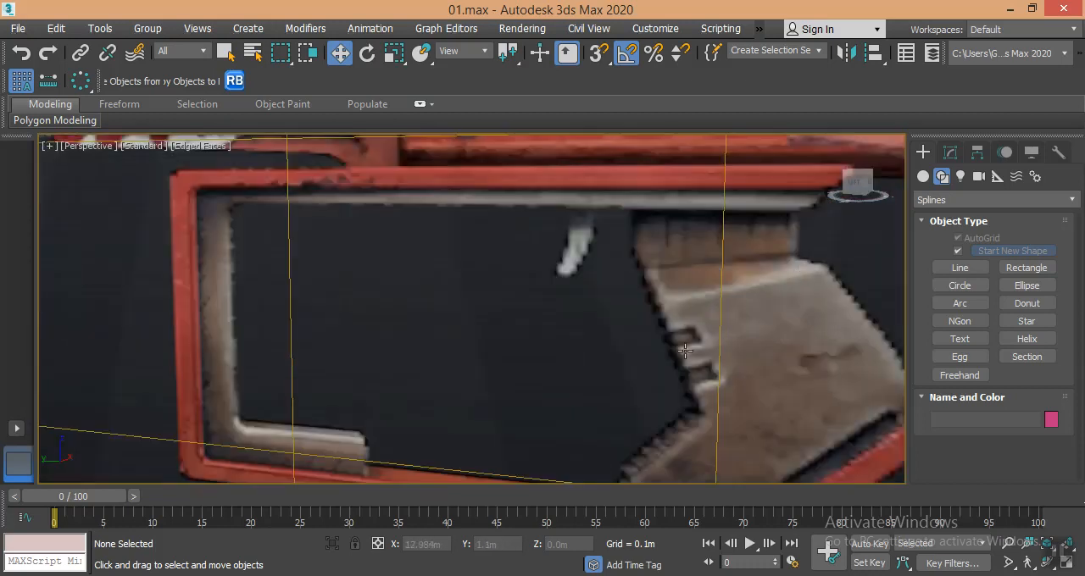
pyautogui.moveTo(680, 369); pyautogui.dragTo(680, 338, button='middle')
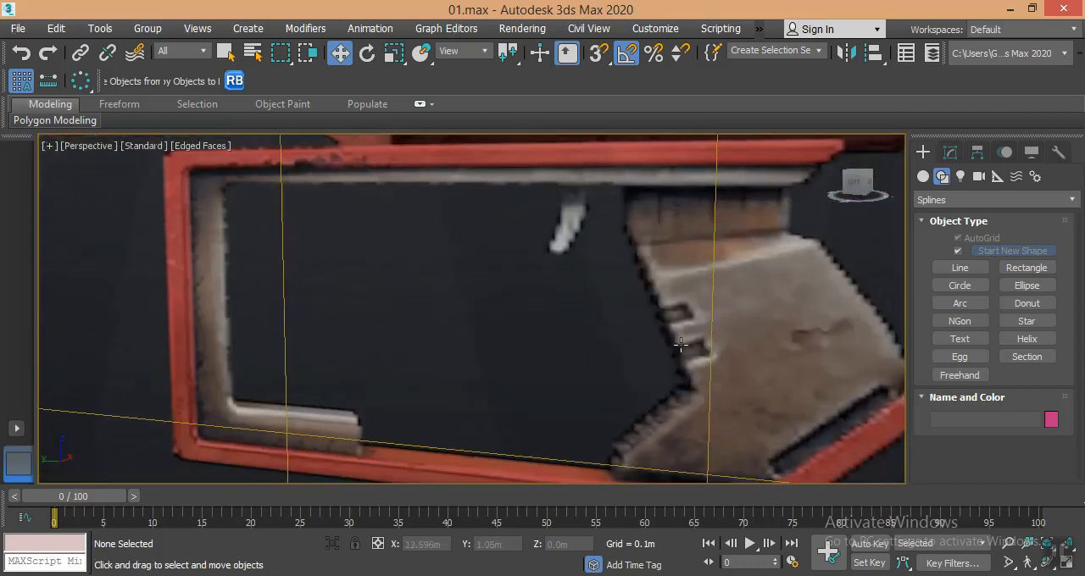
pyautogui.moveTo(744, 347); pyautogui.dragTo(709, 313, button='middle')
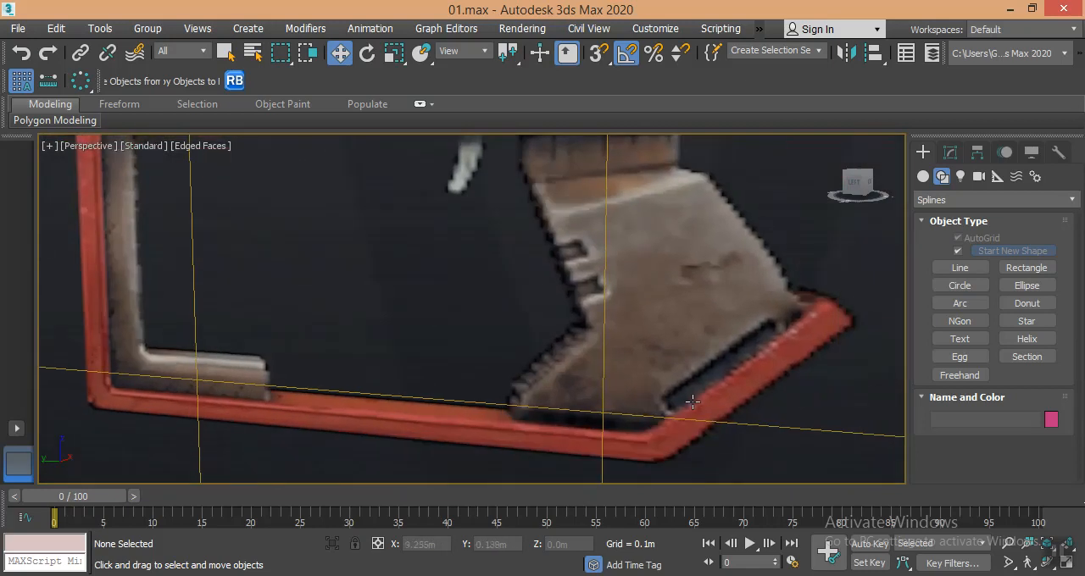
pyautogui.scroll(-10, 693, 402)
pyautogui.keyDown('alt'); pyautogui.moveTo(662, 317); pyautogui.dragTo(681, 196, button='middle'); pyautogui.keyUp('alt')
pyautogui.scroll(5, 729, 222)
pyautogui.scroll(-5, 731, 220)
pyautogui.scroll(-5, 732, 221)
pyautogui.scroll(5, 772, 249)
pyautogui.scroll(2, 638, 179)
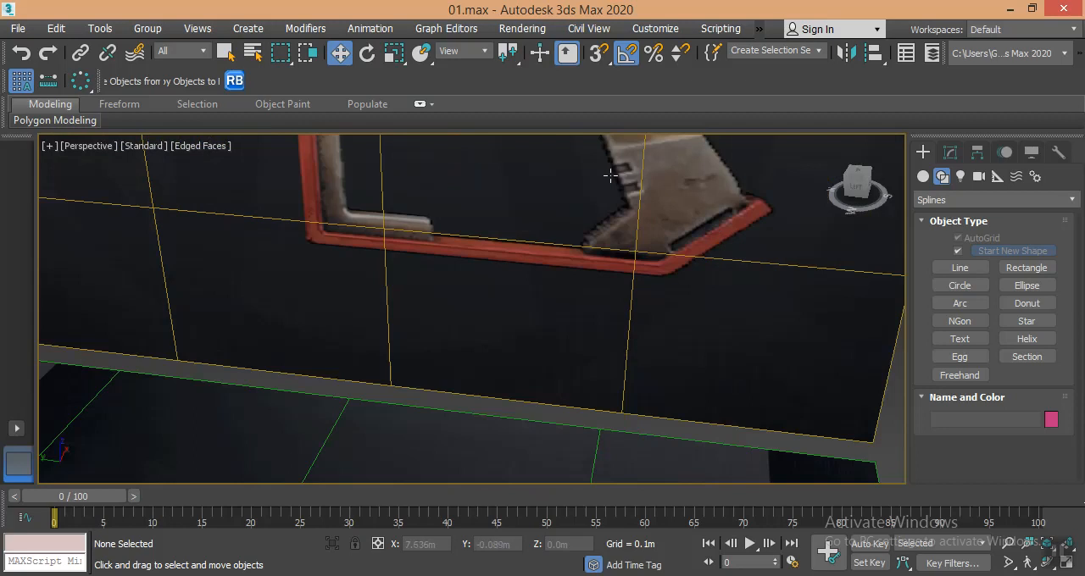
pyautogui.click(924, 176)
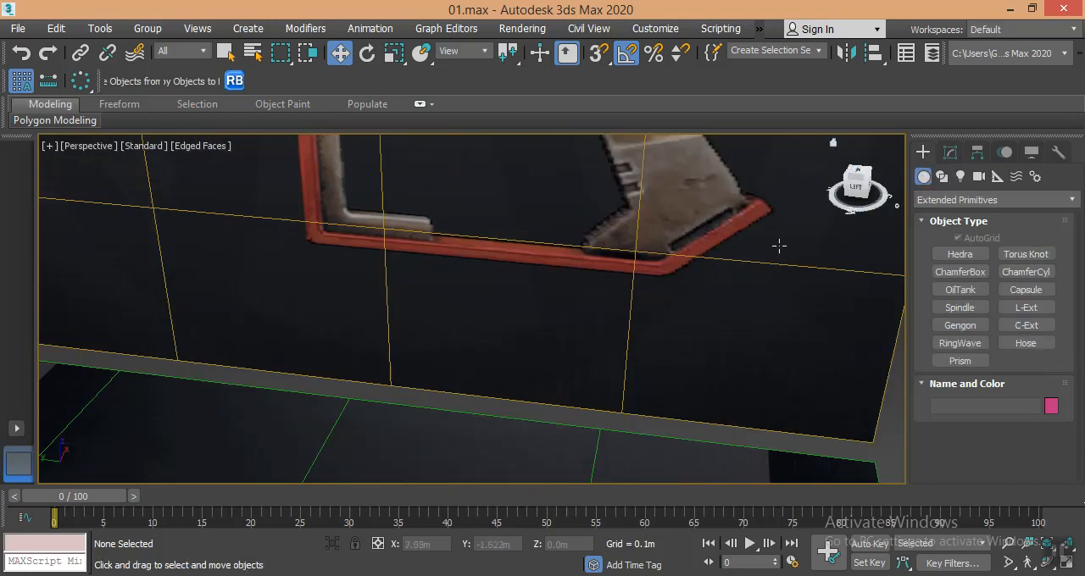
pyautogui.moveTo(622, 281); pyautogui.dragTo(605, 246, button='middle')
pyautogui.scroll(-5, 605, 246)
pyautogui.scroll(3, 600, 297)
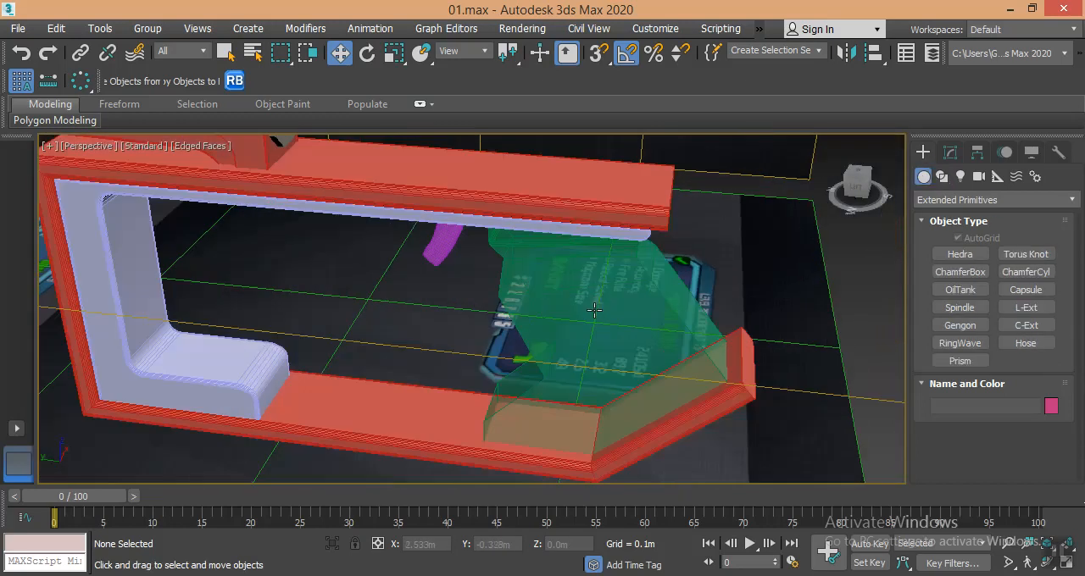
# - Isolate the green grip and show it from the top
pyautogui.click(595, 311)
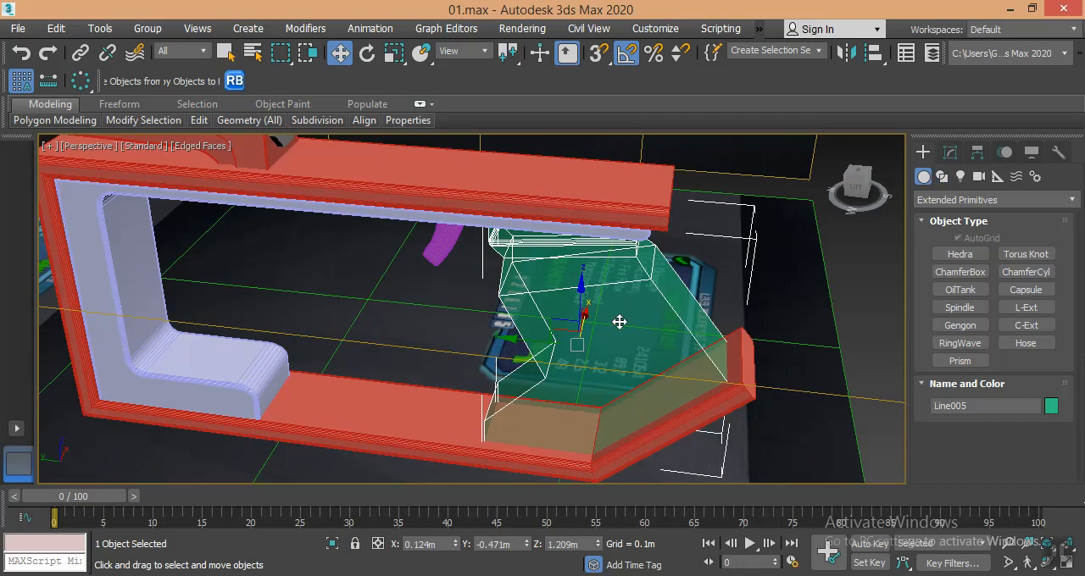
pyautogui.hotkey('alt', 'q')
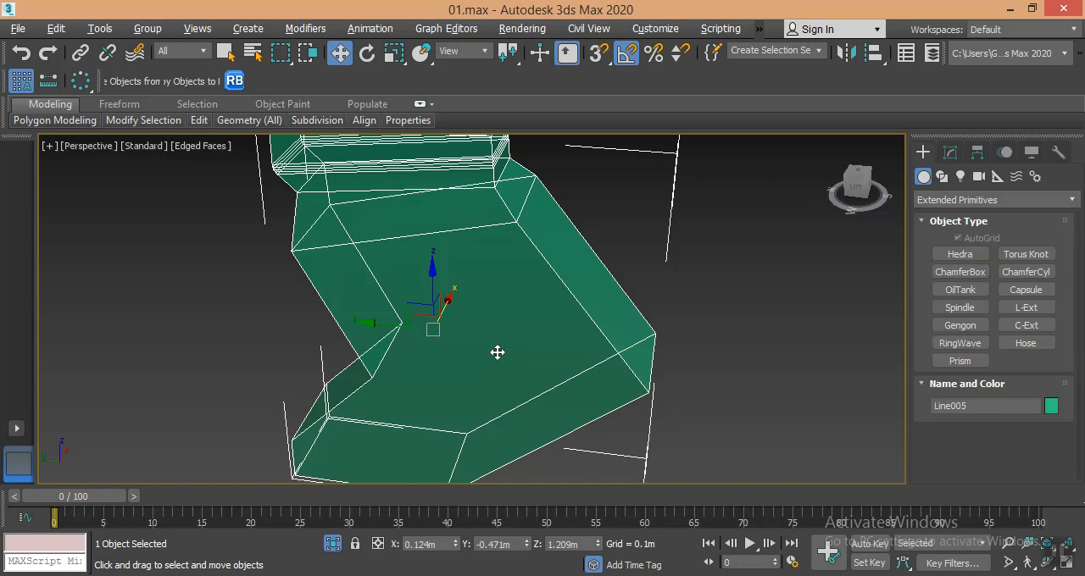
pyautogui.press('t')
pyautogui.scroll(4, 610, 334)
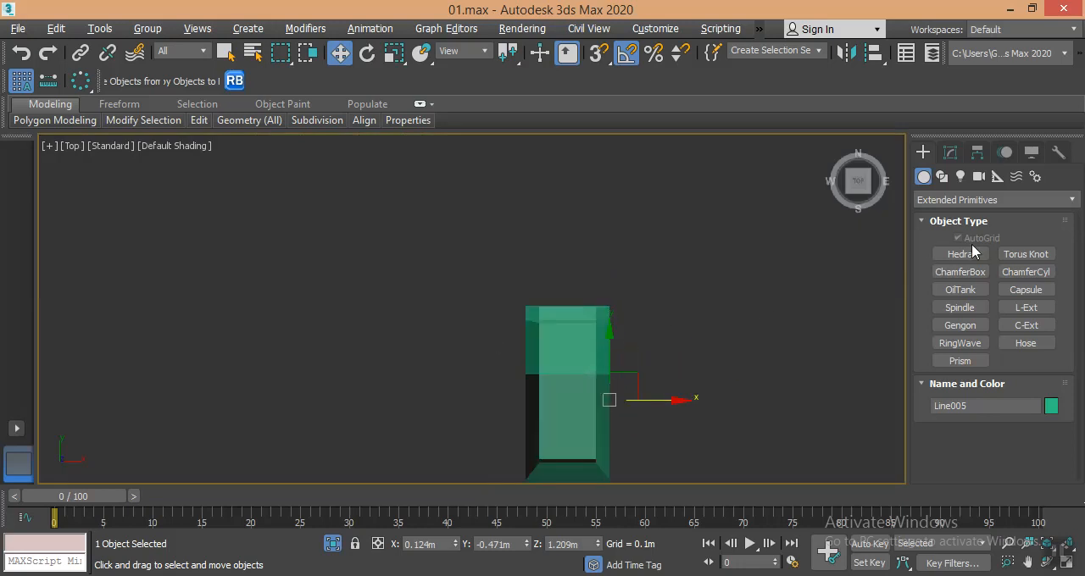
# - Draw an open three-sided line around the grip's front end in the top view, about 0.21 m wide and 0.05 m deep
pyautogui.click(941, 177)
pyautogui.click(963, 271)
pyautogui.moveTo(592, 394); pyautogui.dragTo(602, 246, button='middle')
pyautogui.moveTo(551, 181); pyautogui.dragTo(549, 211, button='middle')
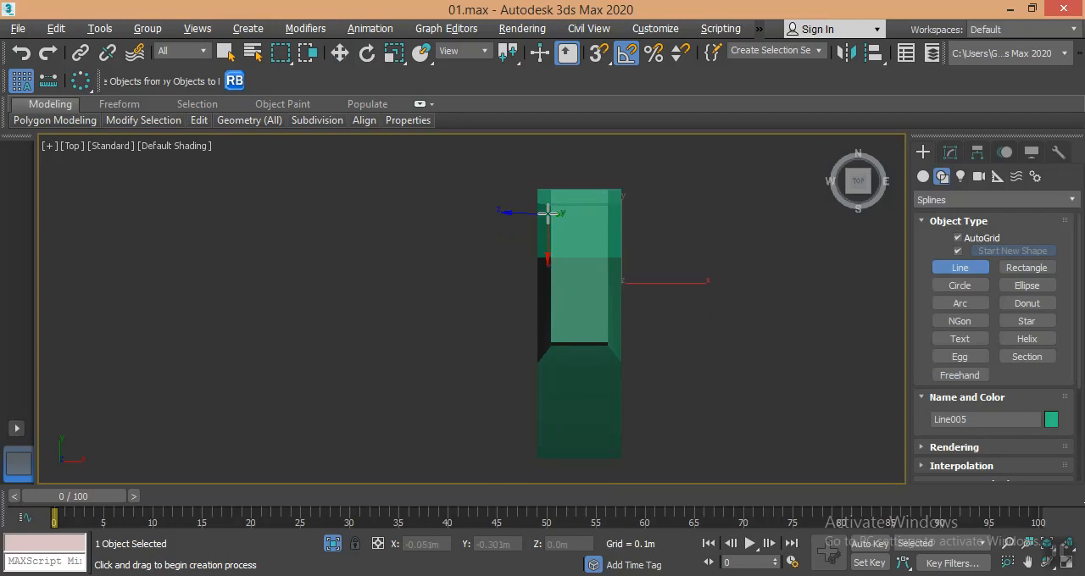
pyautogui.scroll(5, 537, 206)
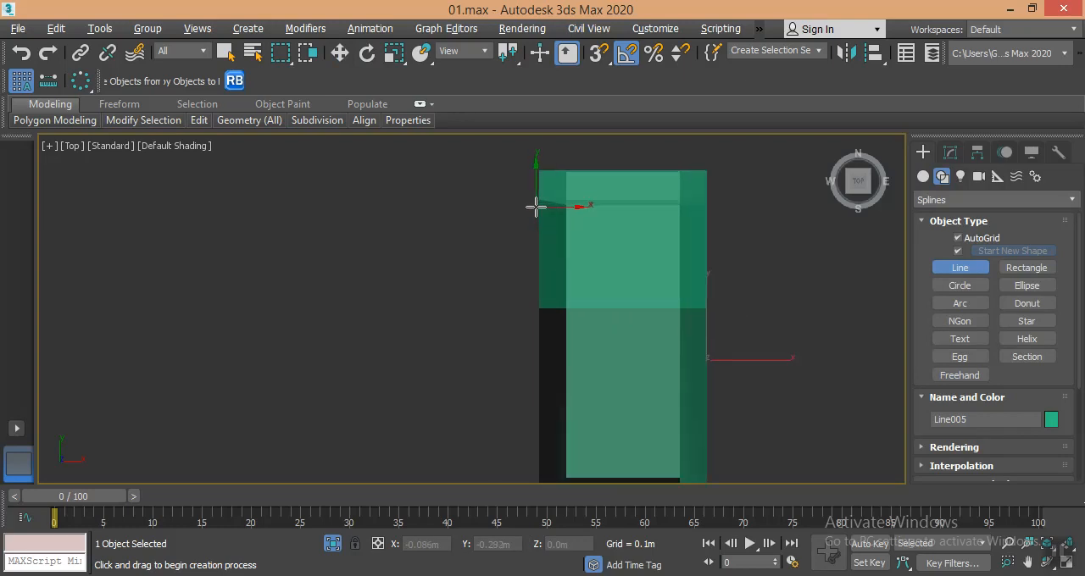
pyautogui.click(521, 301)
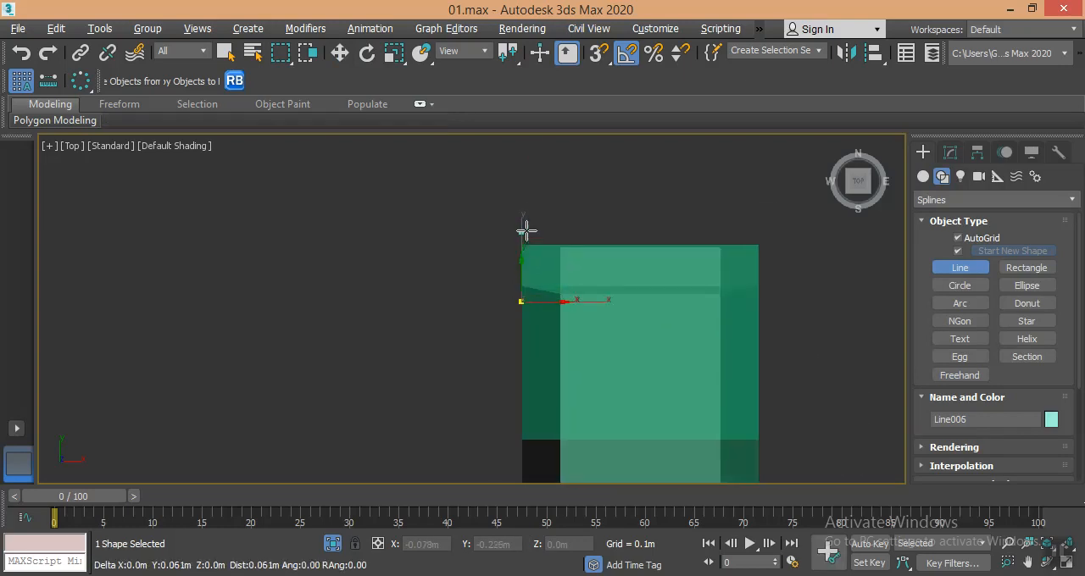
pyautogui.click(521, 245)
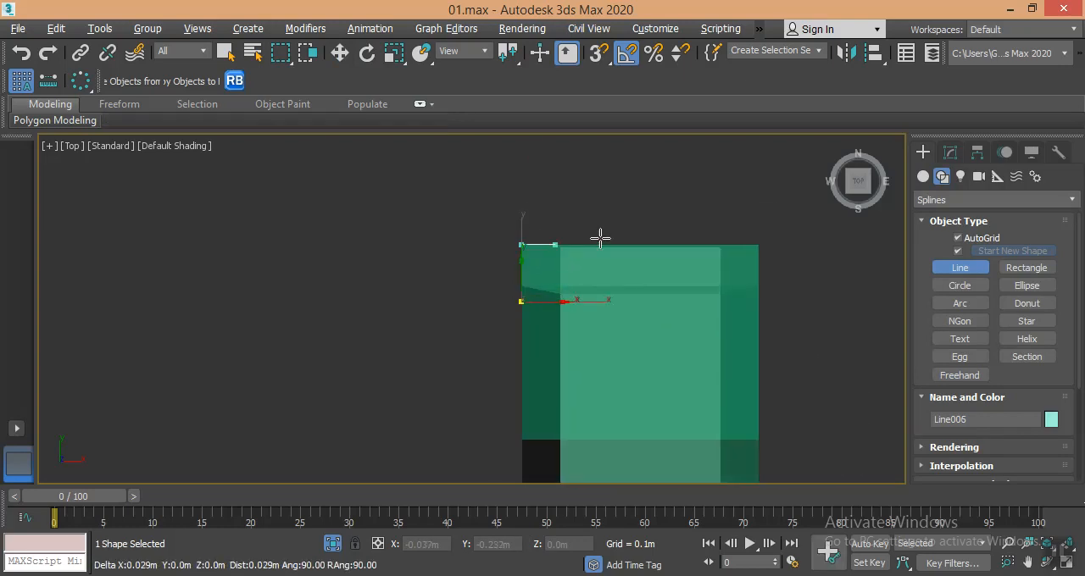
pyautogui.click(760, 245)
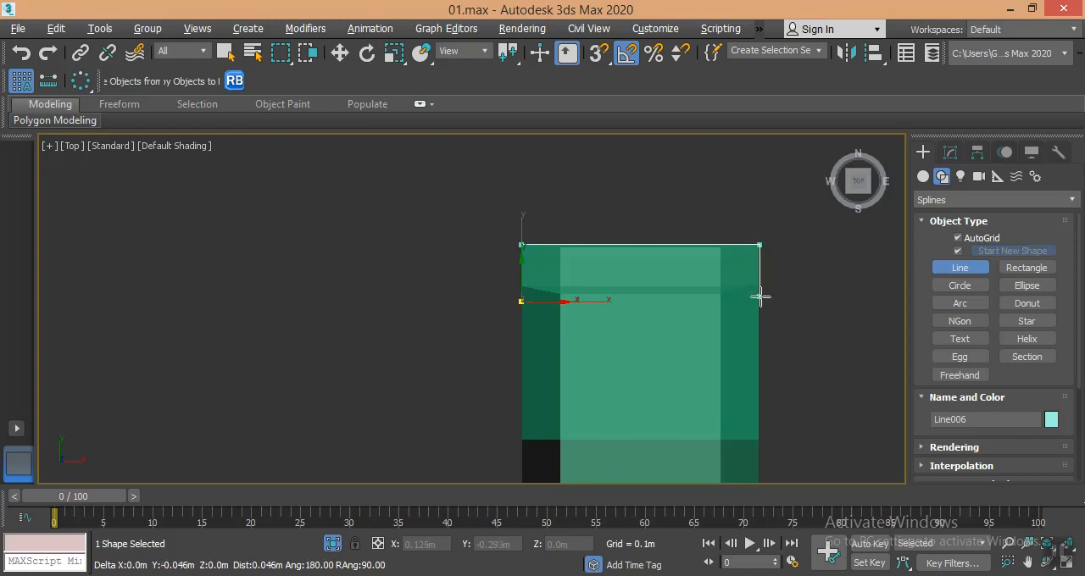
pyautogui.click(760, 299)
pyautogui.rightClick(773, 296)
pyautogui.rightClick(786, 296)
# - In the perspective view, raise the line to about Z 1.248 m and move it back to about Y -0.357 m at the grip's front recess
pyautogui.moveTo(780, 296); pyautogui.dragTo(719, 303, button='middle')
pyautogui.press('p')
pyautogui.scroll(-5, 722, 337)
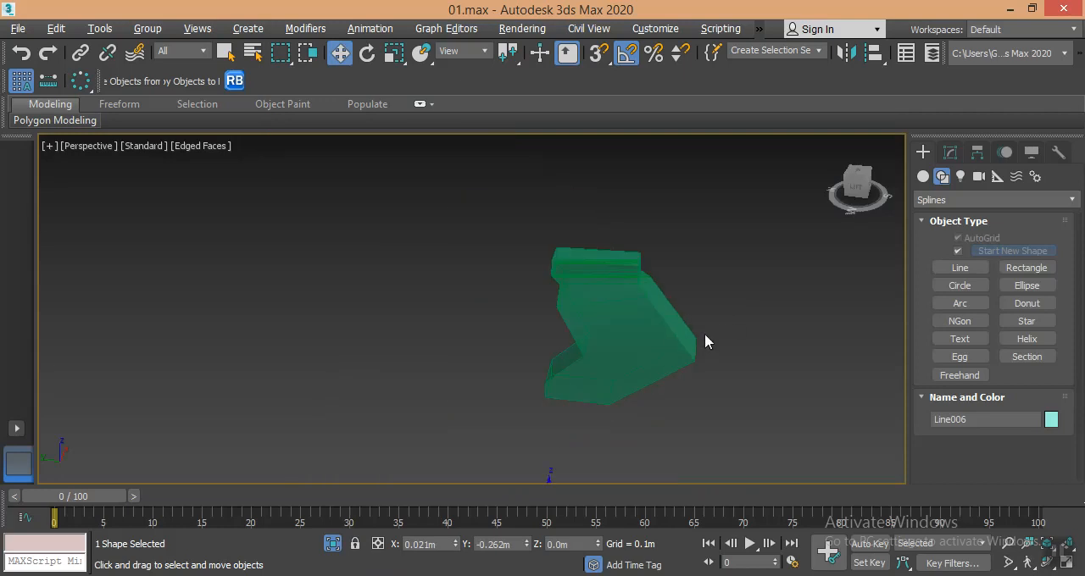
pyautogui.moveTo(704, 339); pyautogui.dragTo(619, 299, button='middle')
pyautogui.moveTo(533, 432); pyautogui.dragTo(559, 220)
pyautogui.scroll(5, 536, 286)
pyautogui.moveTo(514, 304); pyautogui.dragTo(458, 333, button='middle')
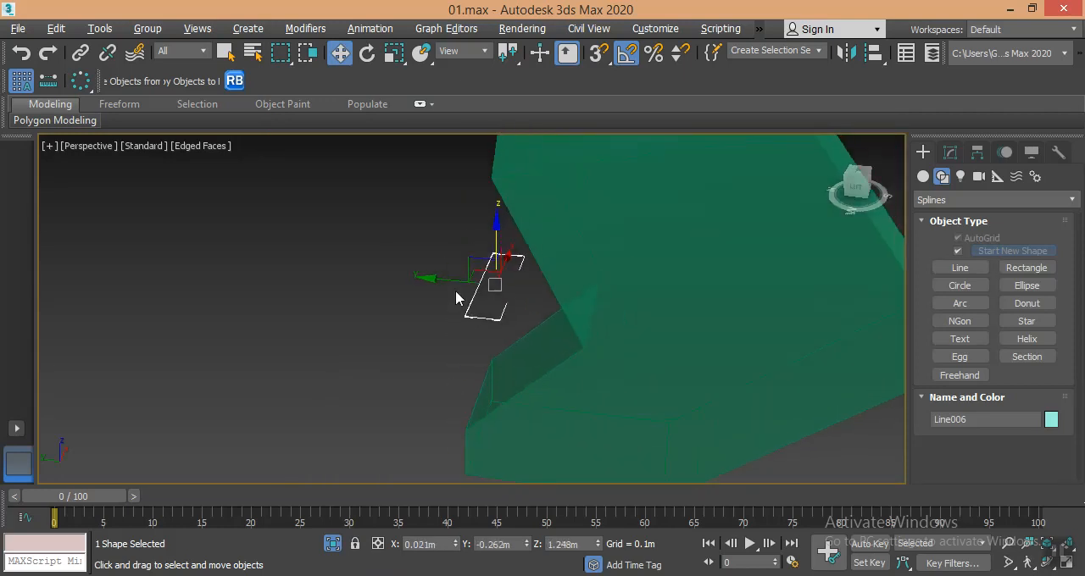
pyautogui.moveTo(449, 281); pyautogui.dragTo(512, 293)
pyautogui.scroll(-5, 511, 294)
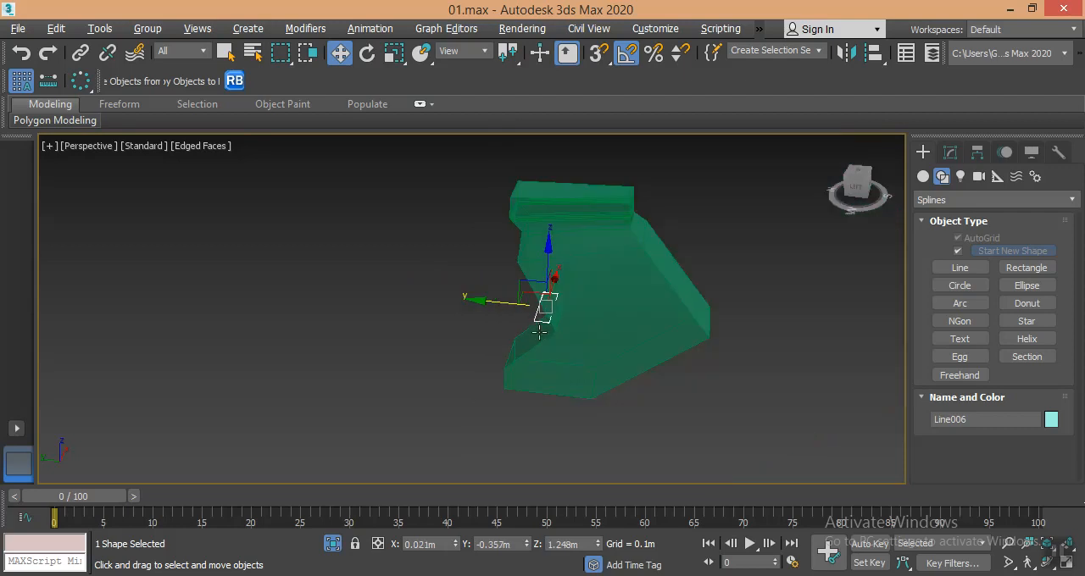
# - Apply a Sweep modifier to the line and use the Bar built-in section
pyautogui.click(951, 151)
pyautogui.click(957, 204)
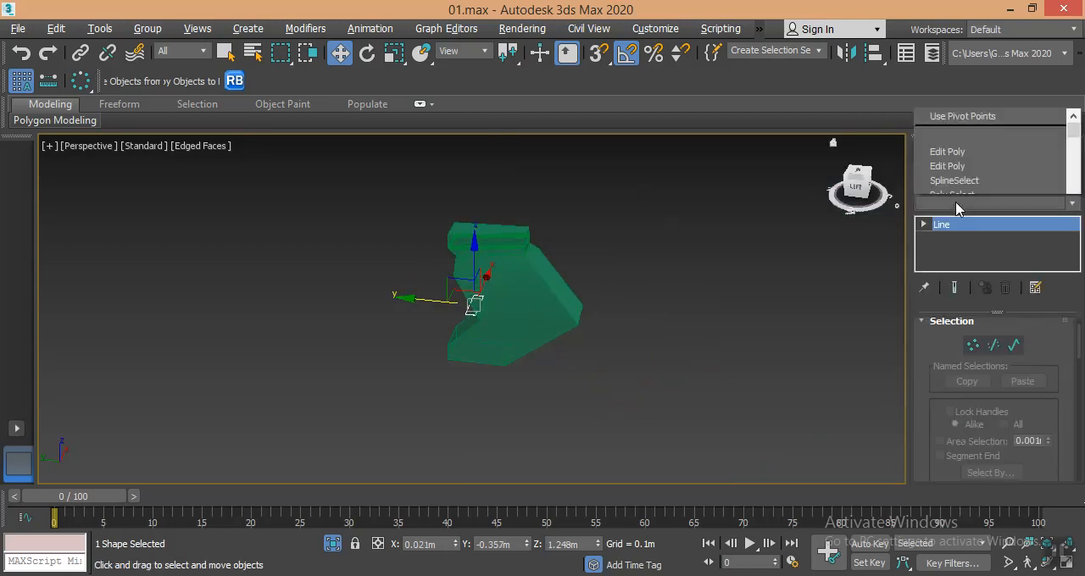
pyautogui.press('s')
pyautogui.press('s')
pyautogui.press('s')
pyautogui.press('s')
pyautogui.press('s')
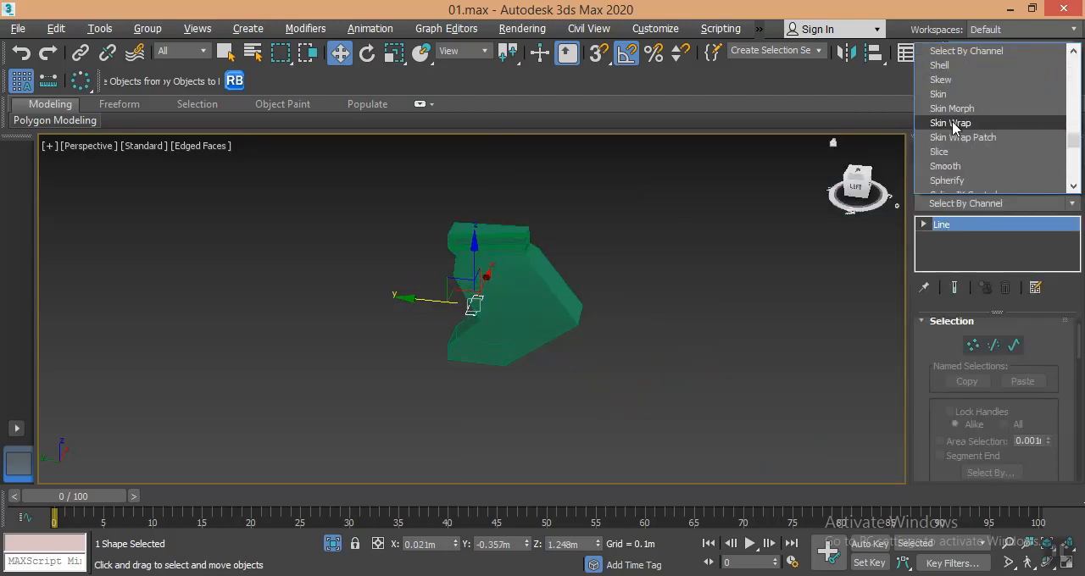
pyautogui.press('s')
pyautogui.press('s')
pyautogui.press('s')
pyautogui.press('s')
pyautogui.press('s')
pyautogui.press('s')
pyautogui.press('s')
pyautogui.press('s')
pyautogui.press('s')
pyautogui.press('s')
pyautogui.press('s')
pyautogui.press('s')
pyautogui.press('s')
pyautogui.press('s')
pyautogui.press('s')
pyautogui.press('s')
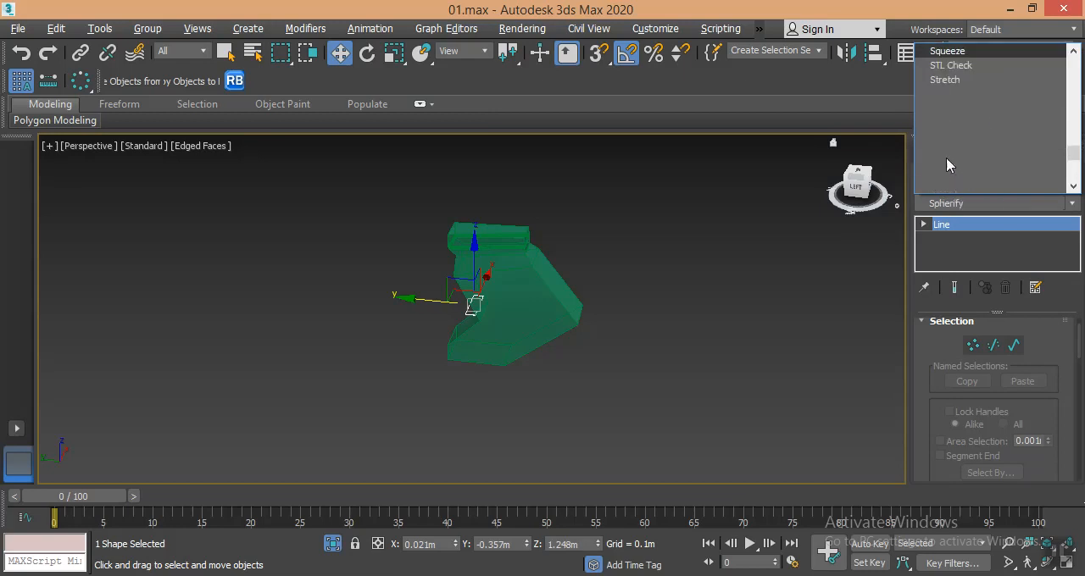
pyautogui.click(944, 152)
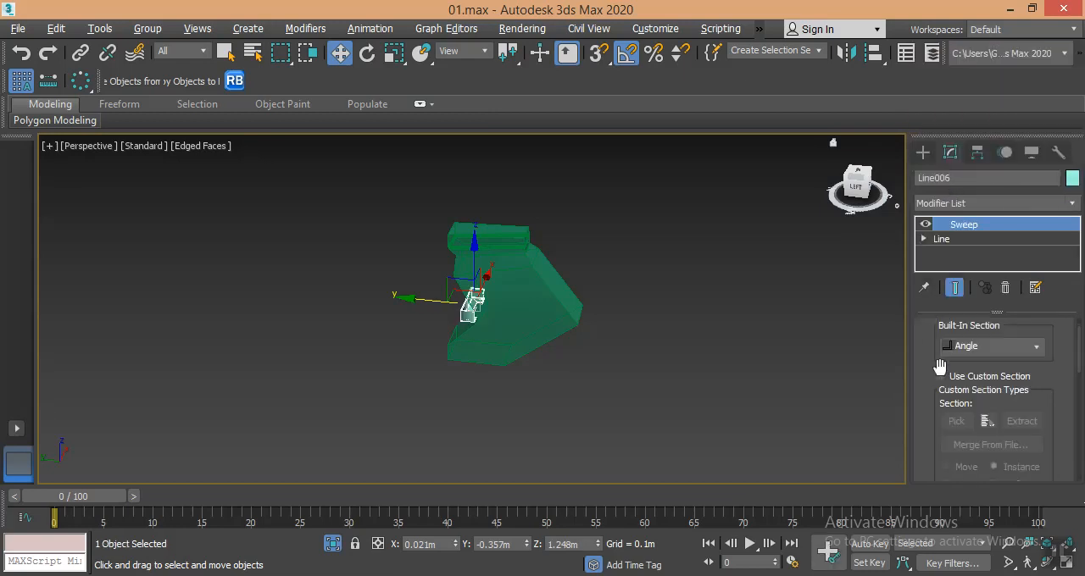
pyautogui.click(963, 359)
pyautogui.click(971, 383)
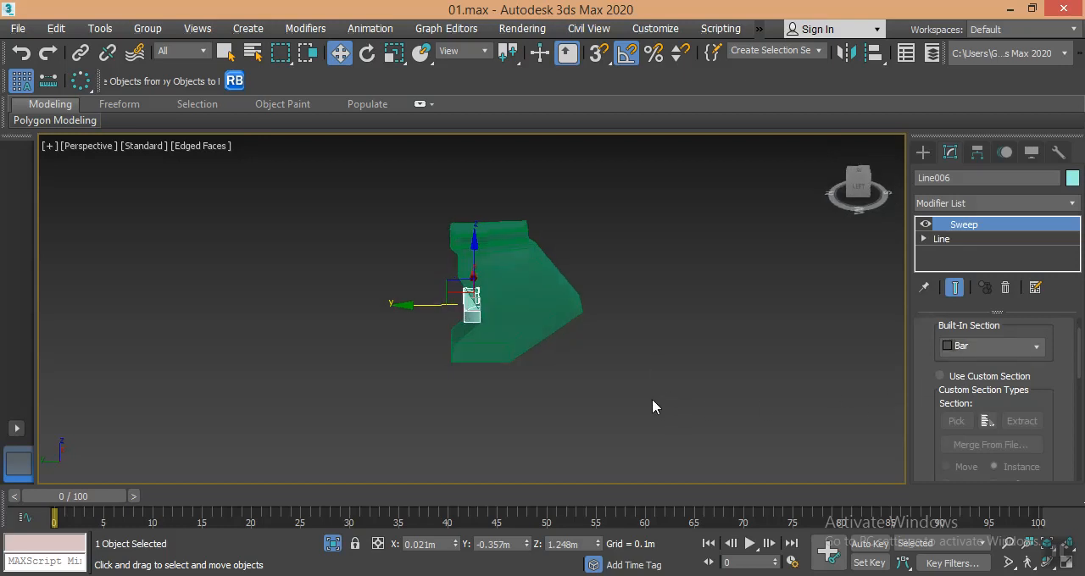
# - Exit isolation, rotate the swept bar parallel to the grip's front edge in the left view, and move it onto the lower notch
pyautogui.click(333, 544)
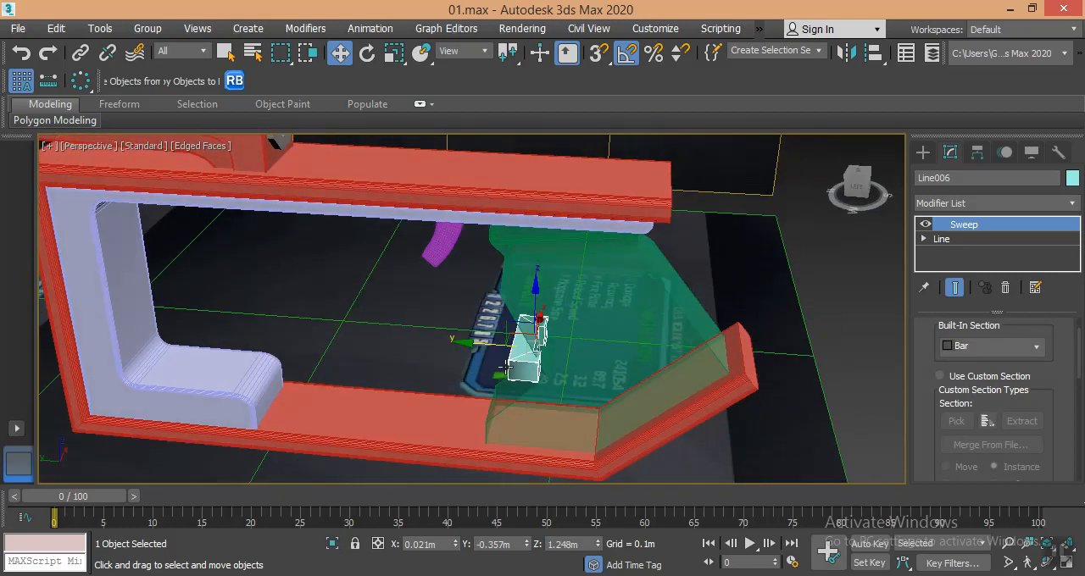
pyautogui.press('f')
pyautogui.moveTo(444, 361); pyautogui.dragTo(417, 354, button='middle')
pyautogui.press('l')
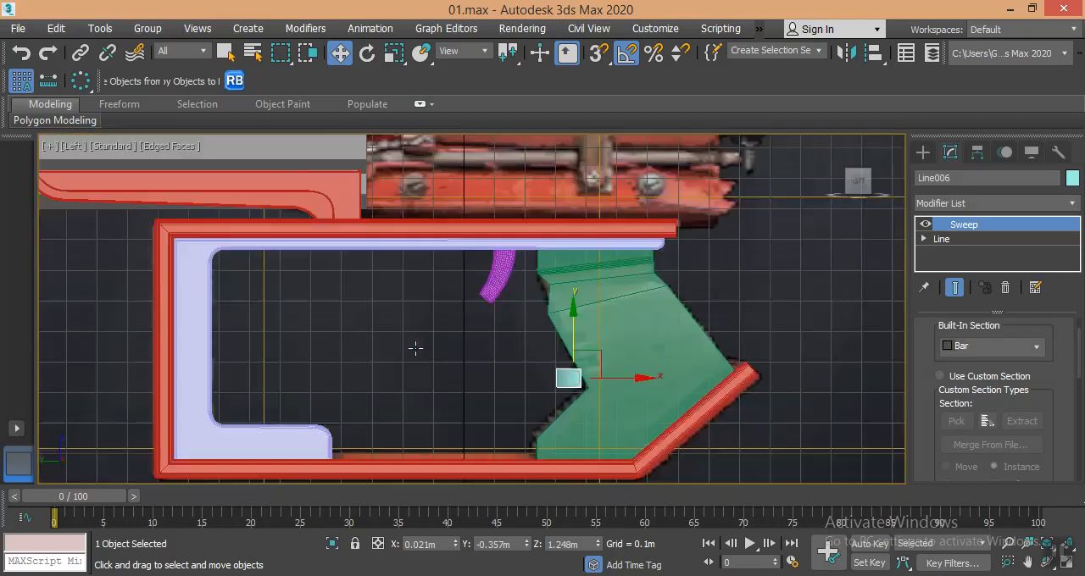
pyautogui.scroll(8, 517, 322)
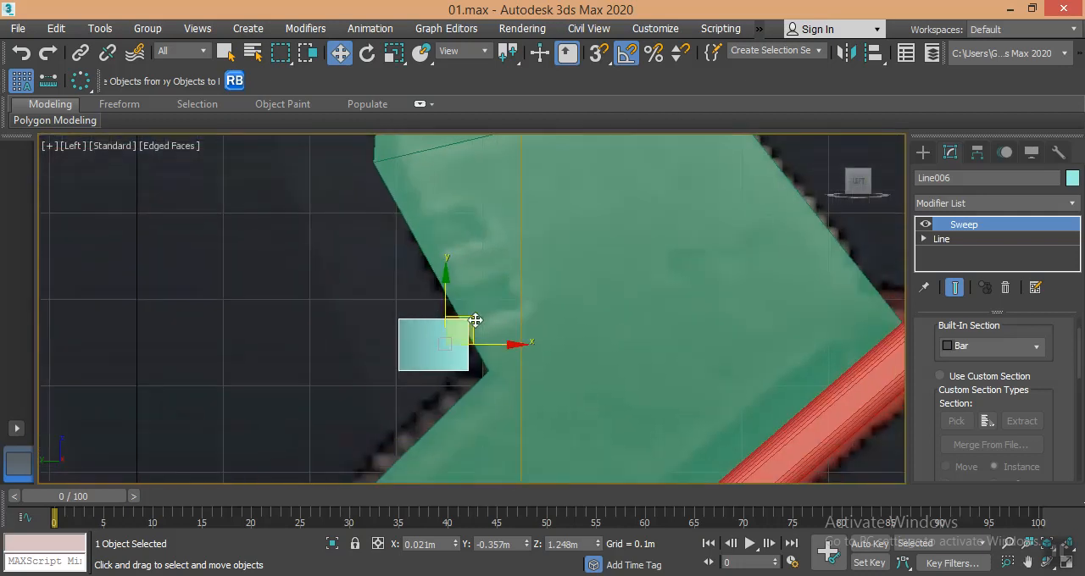
pyautogui.press('e')
pyautogui.moveTo(496, 304); pyautogui.dragTo(489, 280)
pyautogui.press('w')
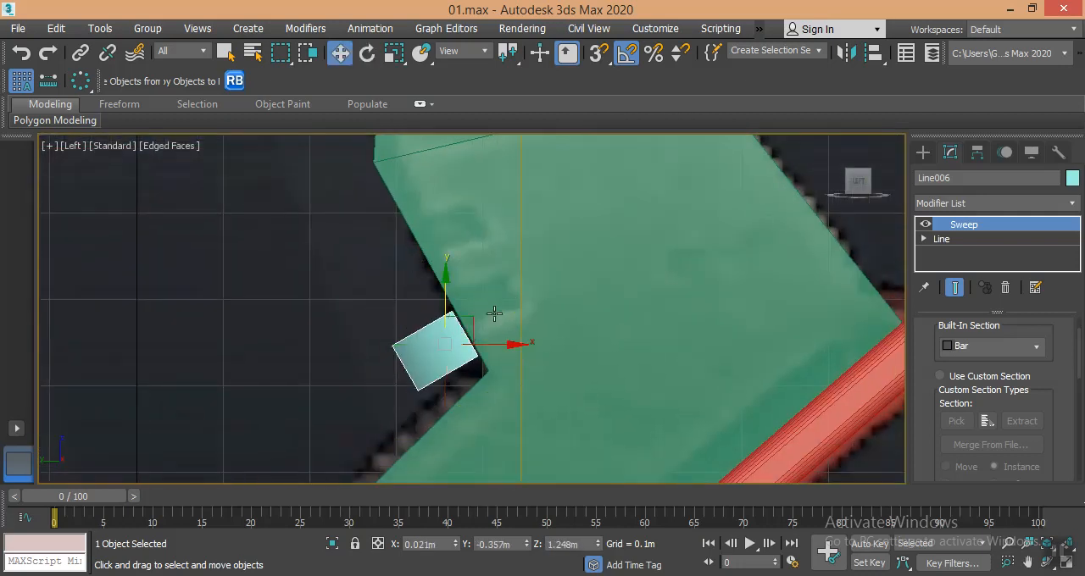
pyautogui.moveTo(477, 324); pyautogui.dragTo(515, 286)
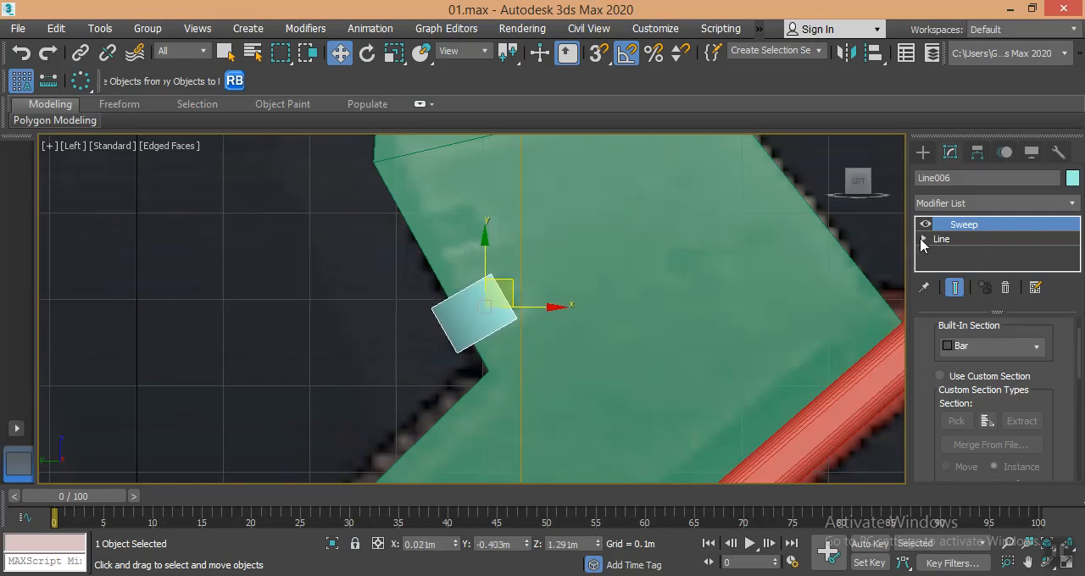
# - Move the swept line's inner vertices deeper into the grip, about 0.023 m in X and 0.015 m in Y
pyautogui.click(923, 239)
pyautogui.click(951, 254)
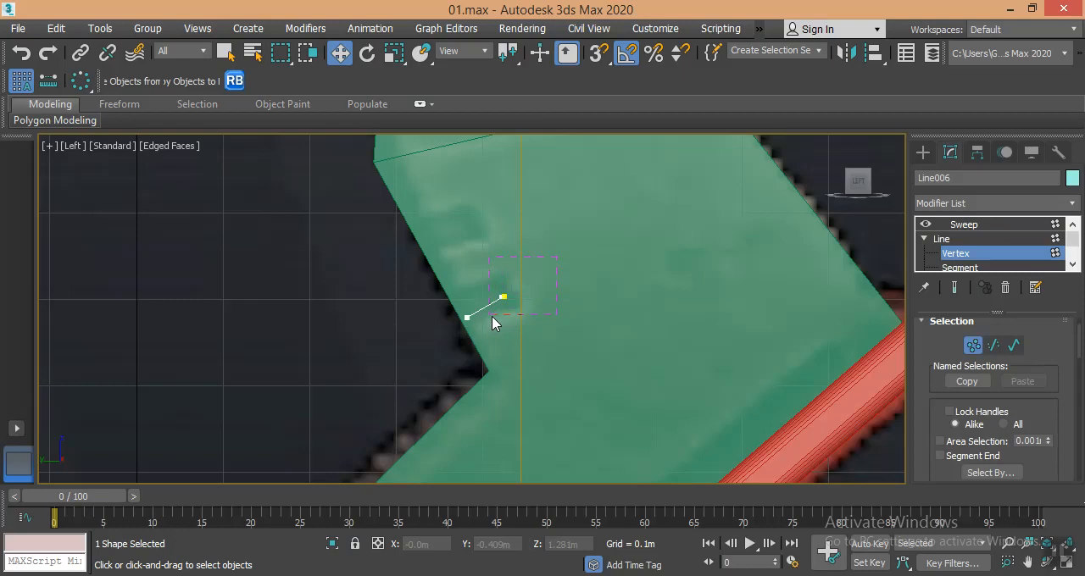
pyautogui.moveTo(492, 316); pyautogui.dragTo(493, 316)
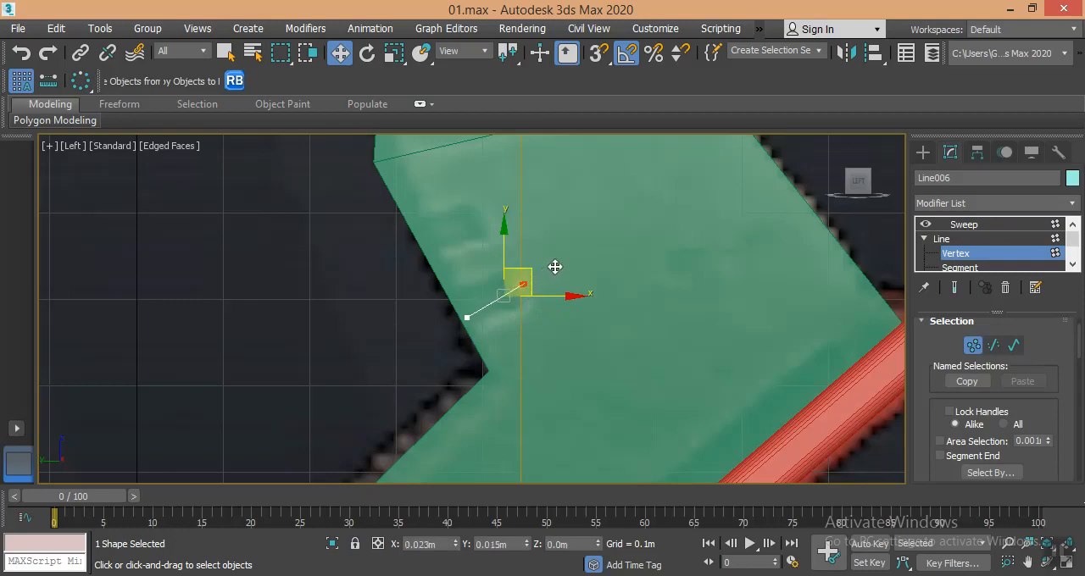
pyautogui.moveTo(554, 267); pyautogui.dragTo(556, 264)
pyautogui.click(953, 288)
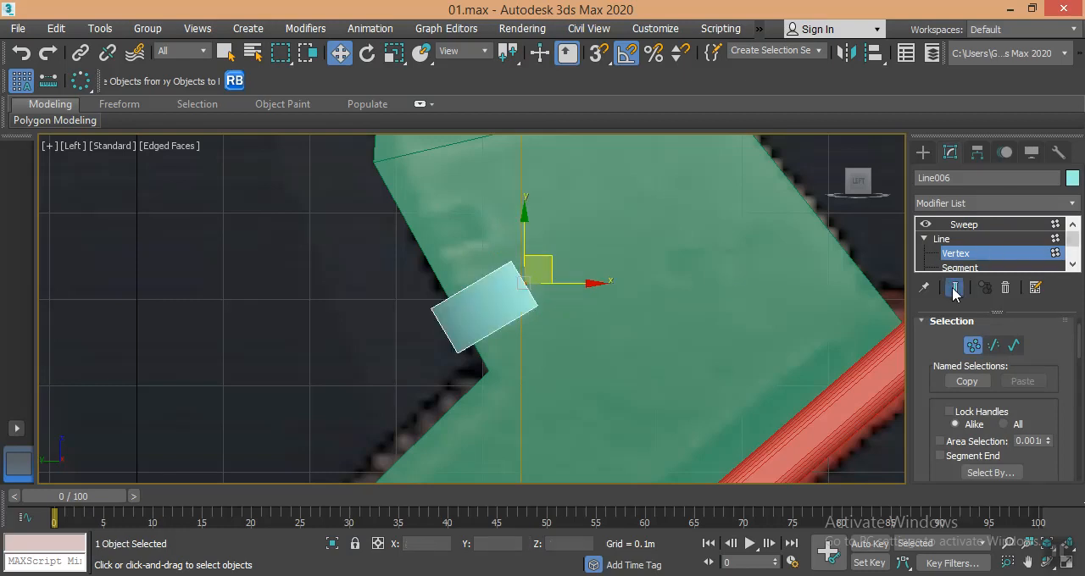
# - Turn off Smooth Path for the sweep and copy the bar up along the grip's front edge onto the upper notch
pyautogui.click(953, 227)
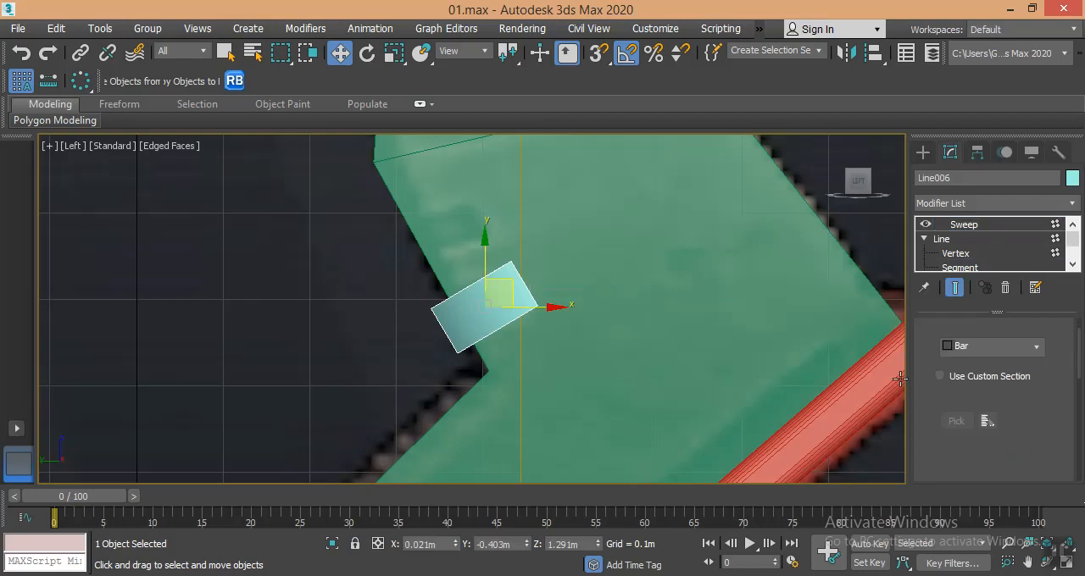
pyautogui.scroll(-10, 958, 381)
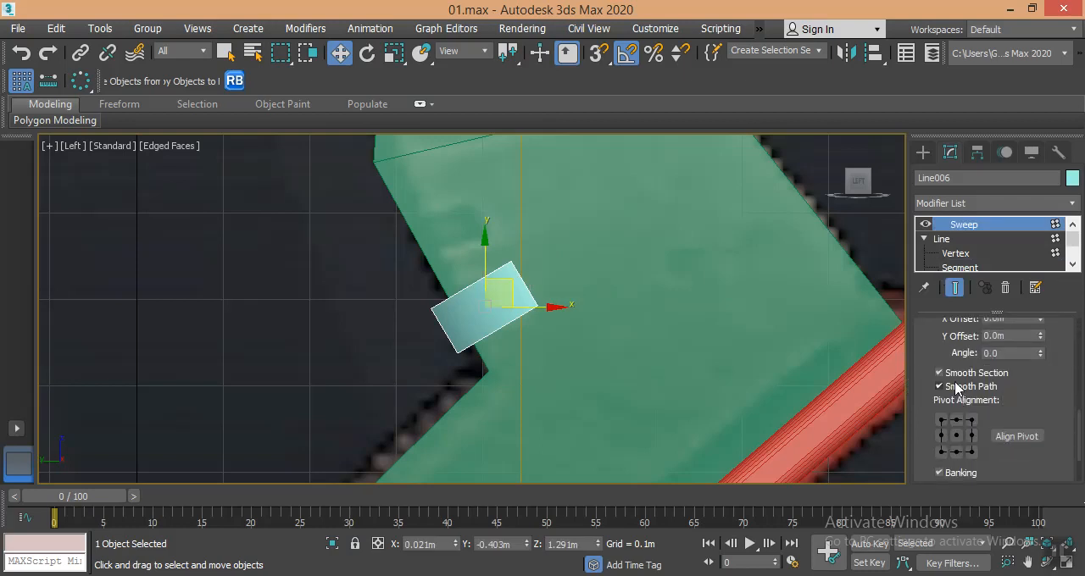
pyautogui.moveTo(591, 356); pyautogui.dragTo(625, 382, button='middle')
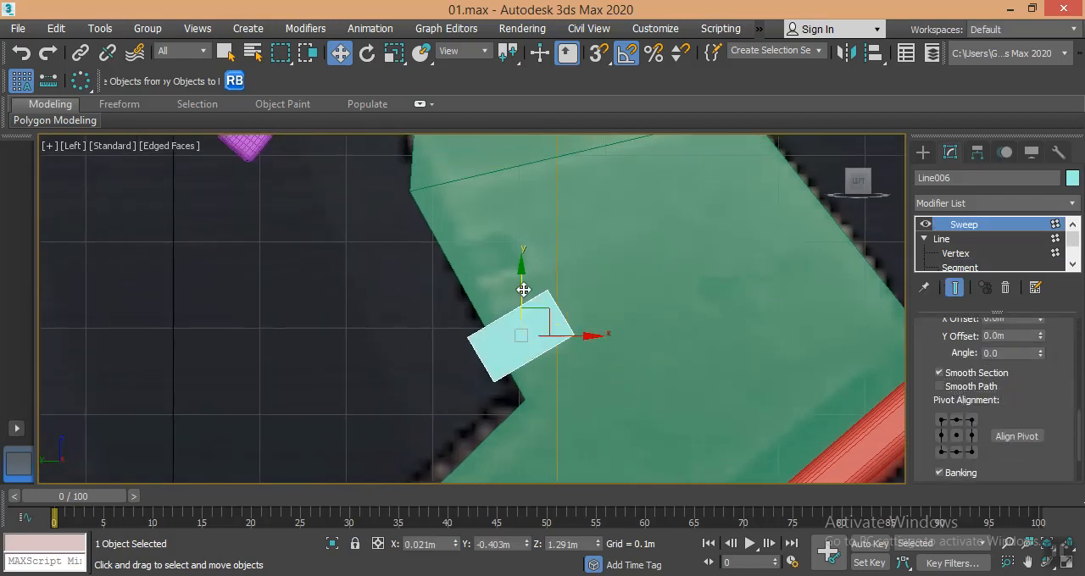
pyautogui.keyDown('shift'); pyautogui.moveTo(543, 309); pyautogui.dragTo(498, 246); pyautogui.keyUp('shift')
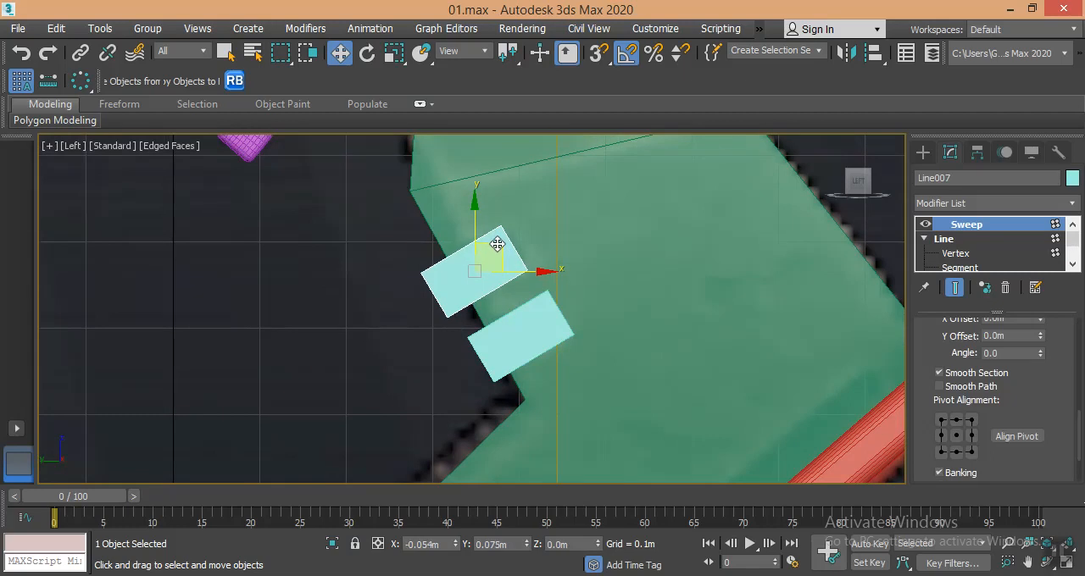
pyautogui.click(552, 367)
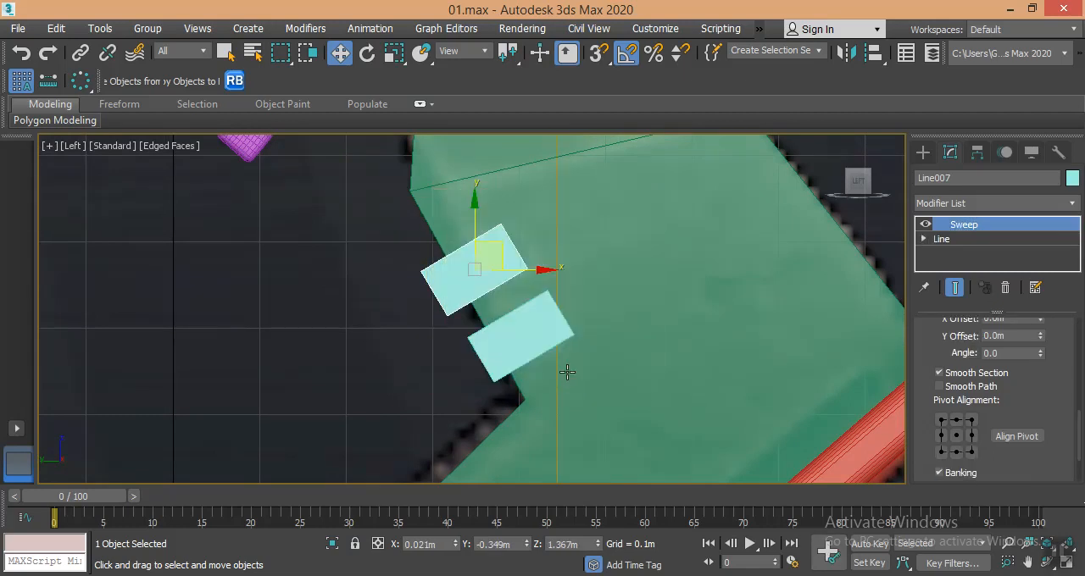
# - Examine both notch bars against the grip's front in the perspective view
pyautogui.press('p')
pyautogui.keyDown('alt'); pyautogui.moveTo(567, 365); pyautogui.dragTo(589, 395, button='middle'); pyautogui.keyUp('alt')
pyautogui.scroll(4, 534, 361)
pyautogui.moveTo(533, 364); pyautogui.dragTo(517, 427, button='middle')
pyautogui.keyDown('alt'); pyautogui.moveTo(552, 371); pyautogui.dragTo(588, 303, button='middle'); pyautogui.keyUp('alt')
pyautogui.scroll(-3, 538, 389)
pyautogui.scroll(-3, 583, 355)
# - Subtract both notch bars from the grip with a ProBoolean compound object
pyautogui.click(592, 301)
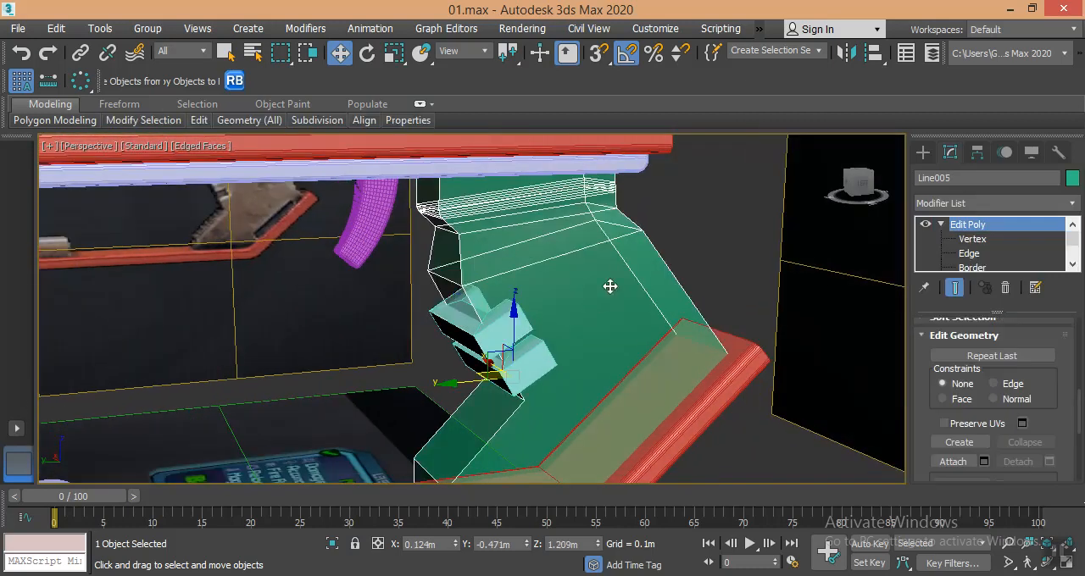
pyautogui.click(923, 151)
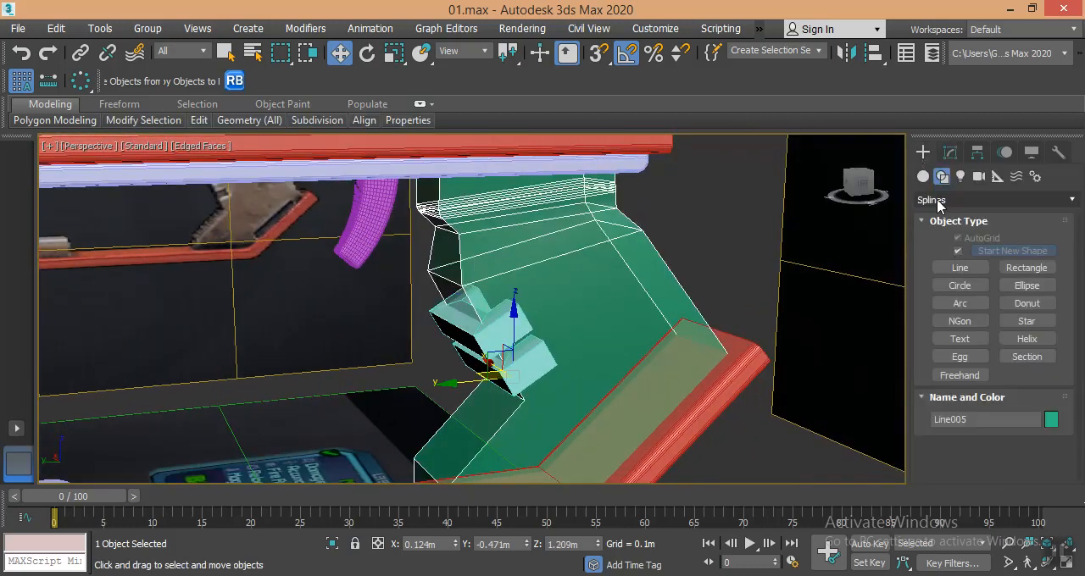
pyautogui.click(924, 176)
pyautogui.click(933, 200)
pyautogui.click(936, 246)
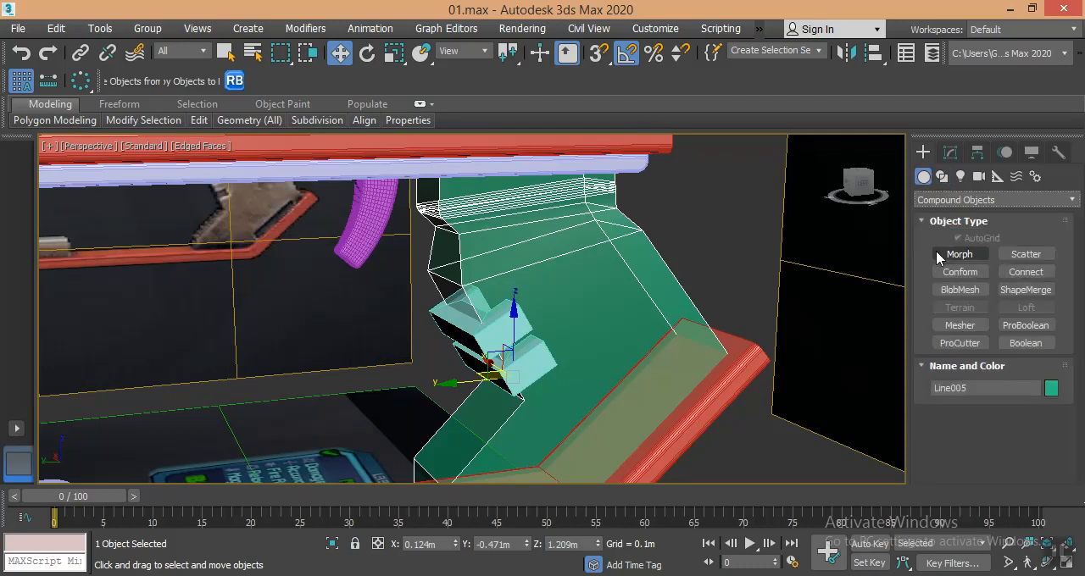
pyautogui.click(1017, 328)
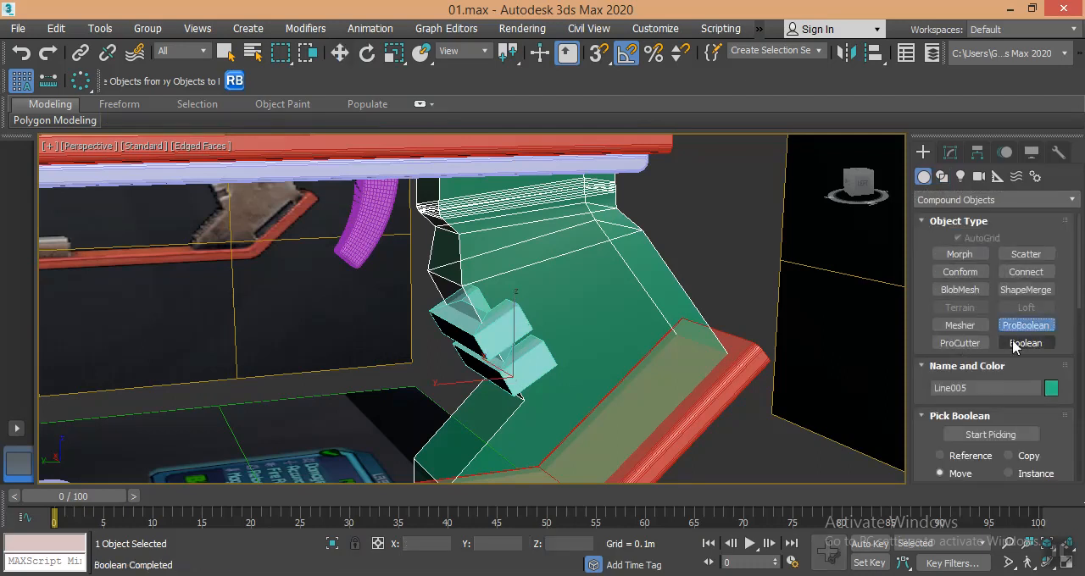
pyautogui.click(979, 435)
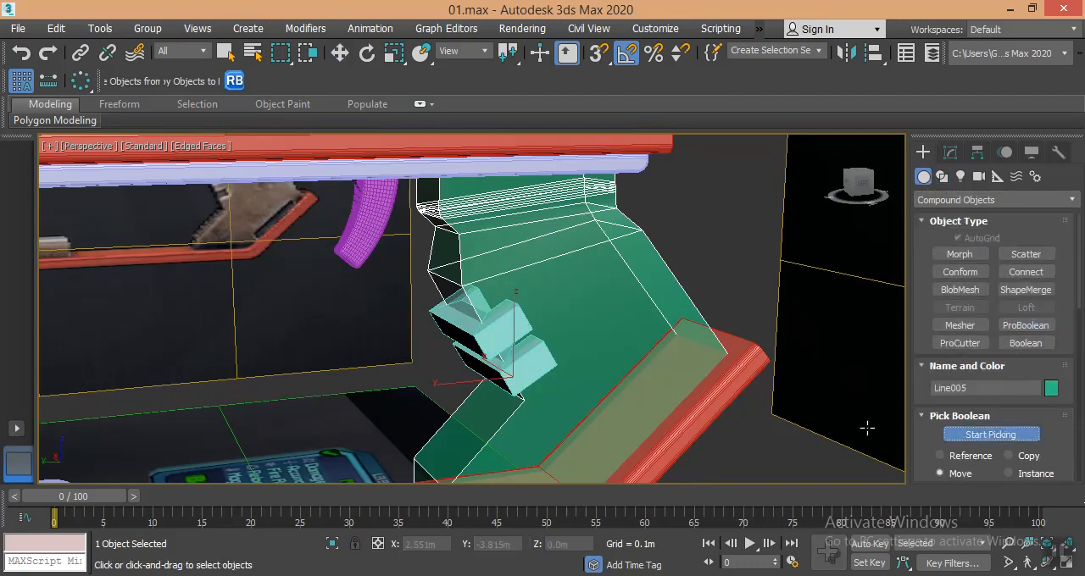
pyautogui.click(516, 379)
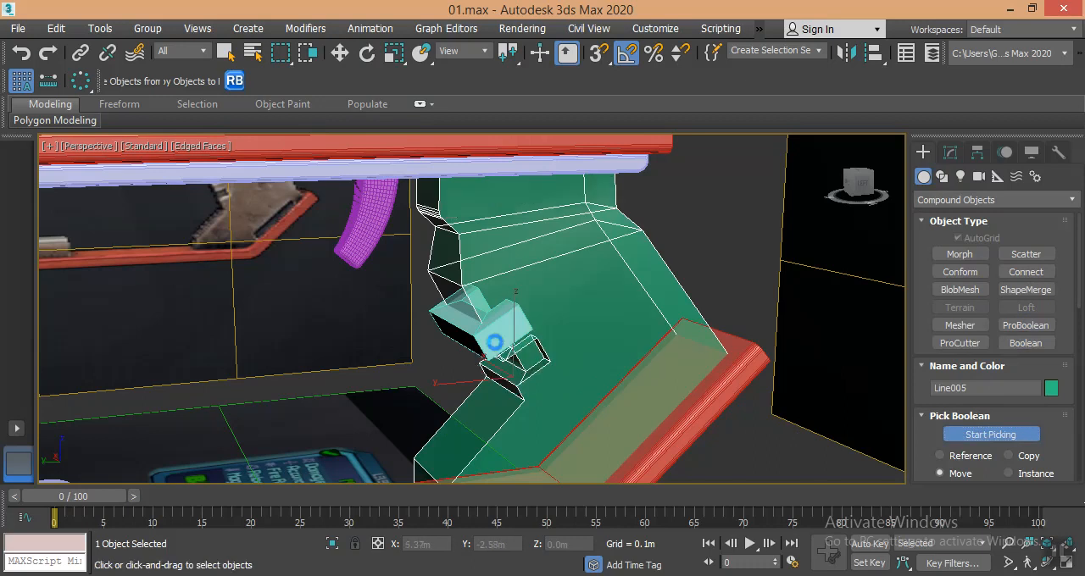
pyautogui.press('F3')
pyautogui.press('F3')
pyautogui.press('F4')
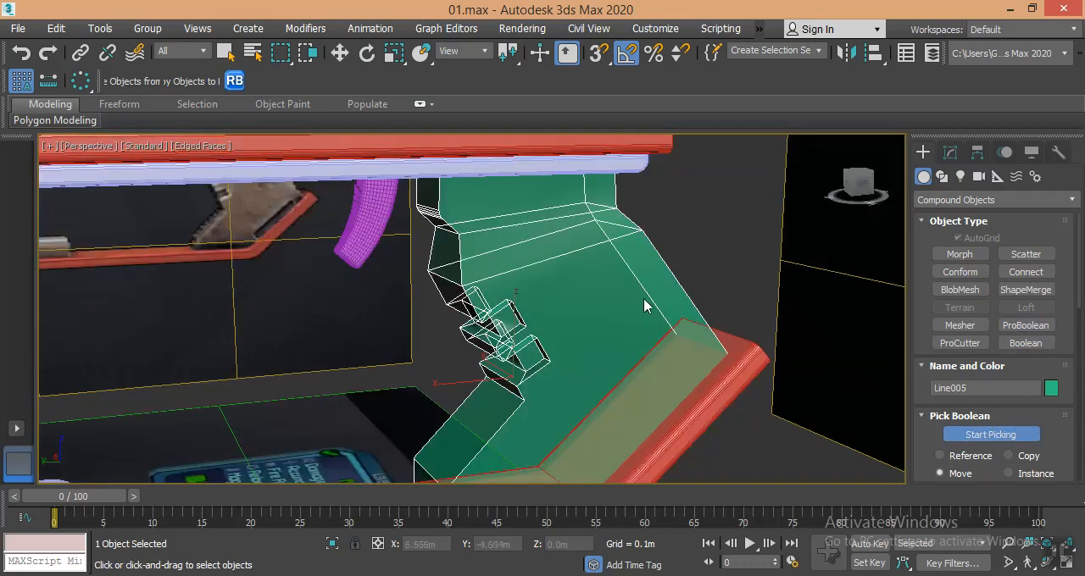
# - Set the grip's visibility to 1.0 in its object properties
pyautogui.click(950, 153)
pyautogui.click(613, 286)
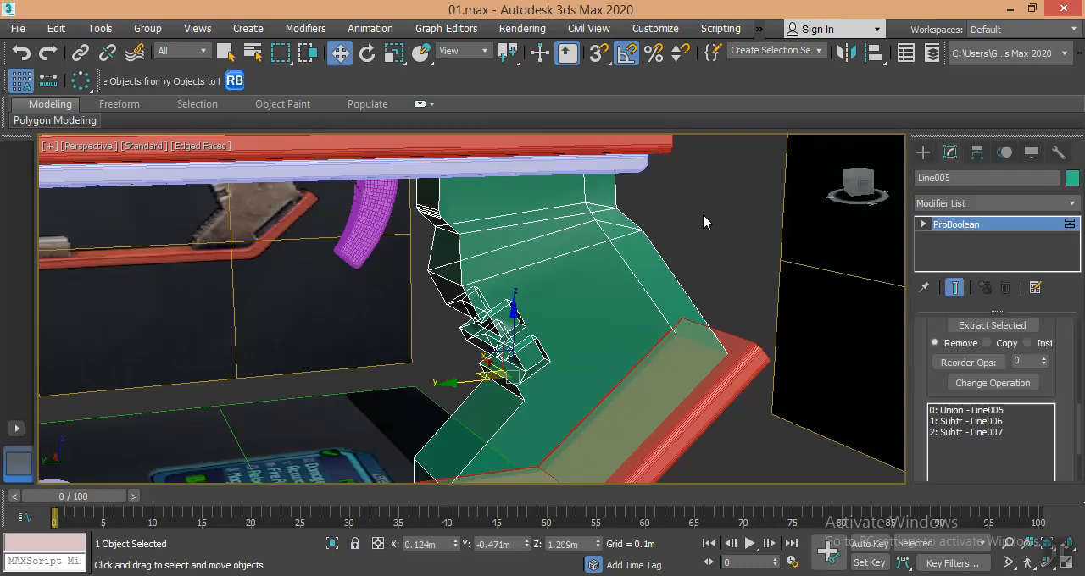
pyautogui.click(617, 290)
pyautogui.rightClick(614, 287)
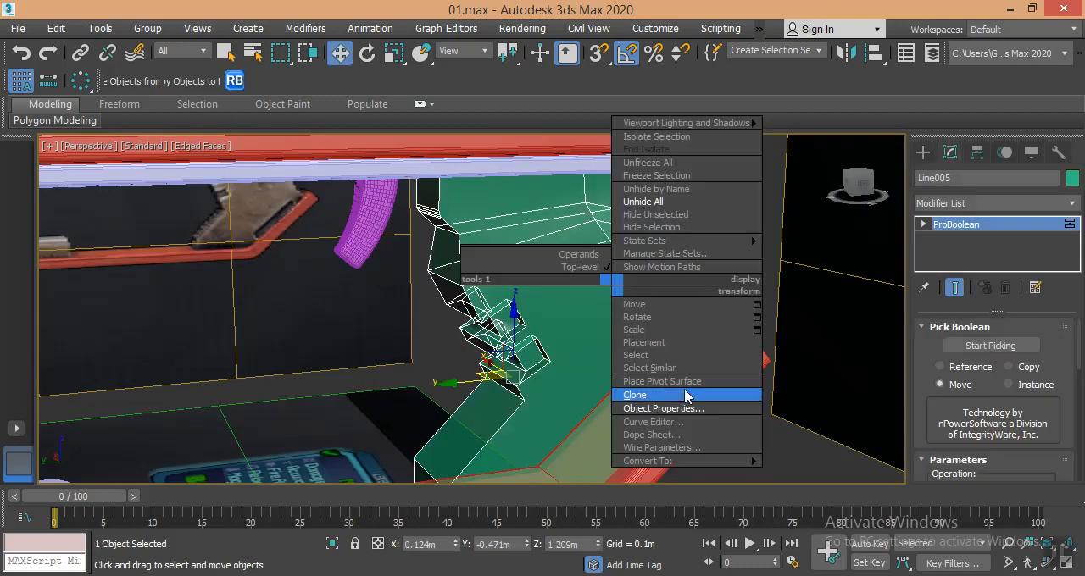
pyautogui.click(681, 409)
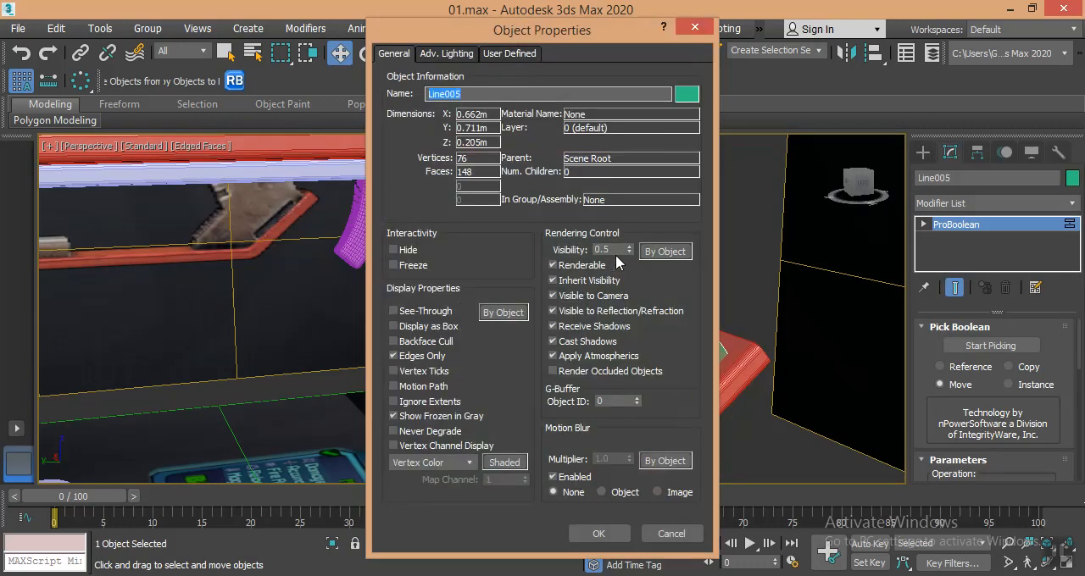
pyautogui.moveTo(629, 249); pyautogui.dragTo(629, 241)
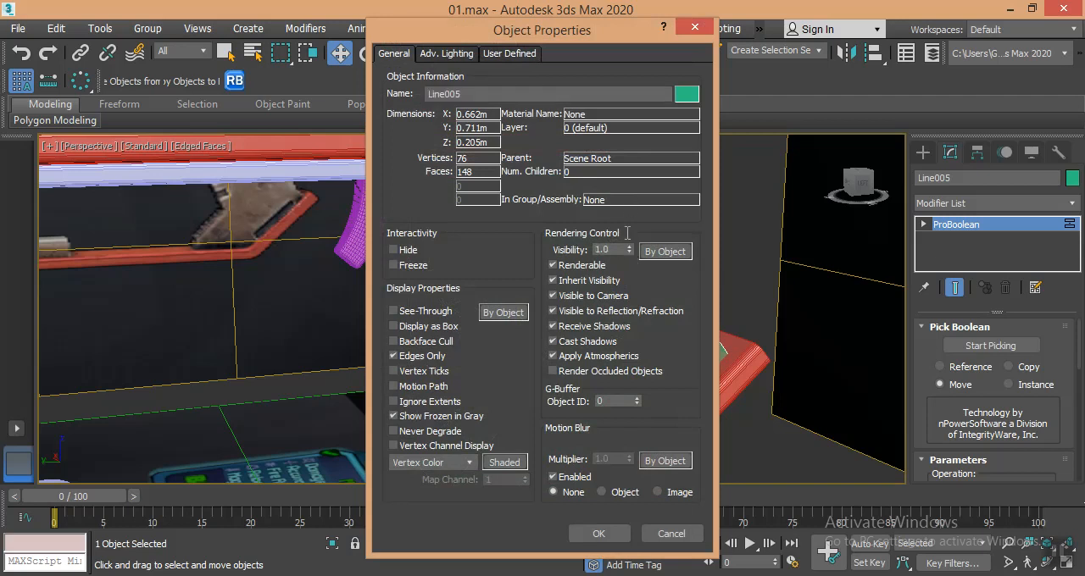
pyautogui.click(584, 534)
# - Apply a Smooth modifier to the grip and check the cut notches from both sides
pyautogui.keyDown('alt'); pyautogui.moveTo(690, 277); pyautogui.dragTo(898, 248, button='middle'); pyautogui.keyUp('alt')
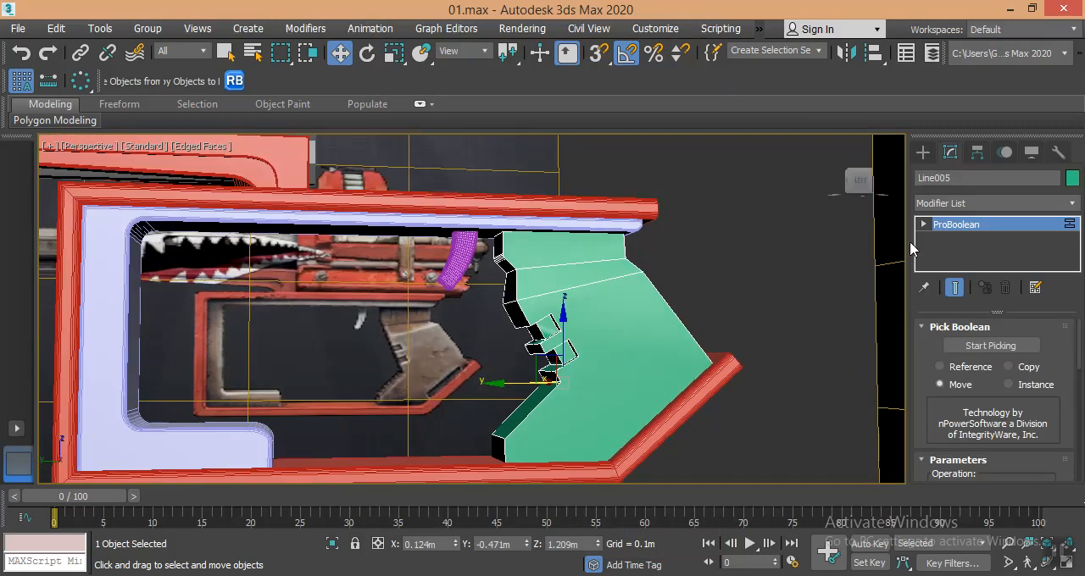
pyautogui.click(979, 204)
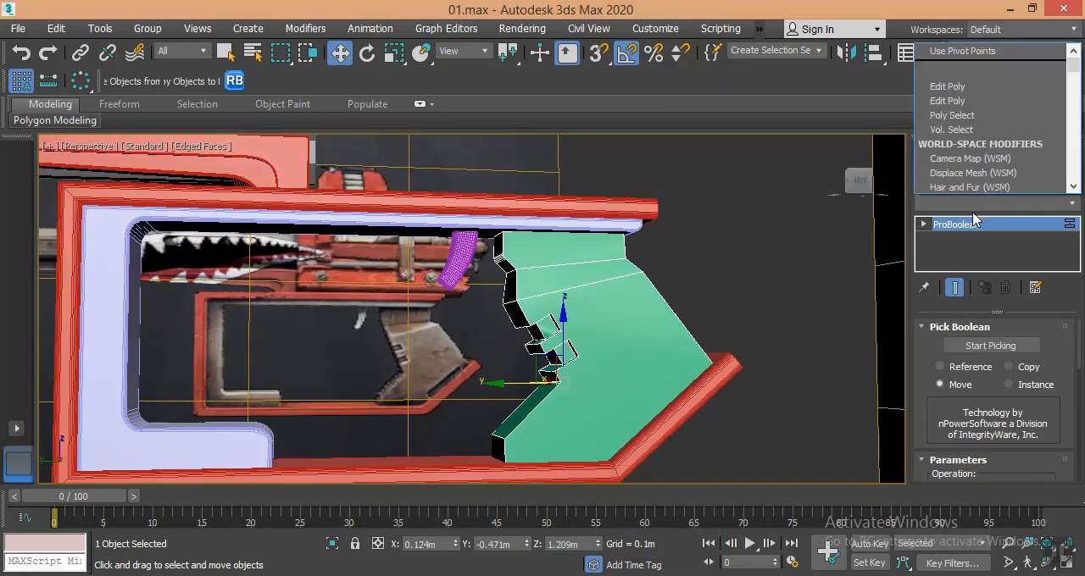
pyautogui.scroll(-3, 974, 212)
pyautogui.press('s')
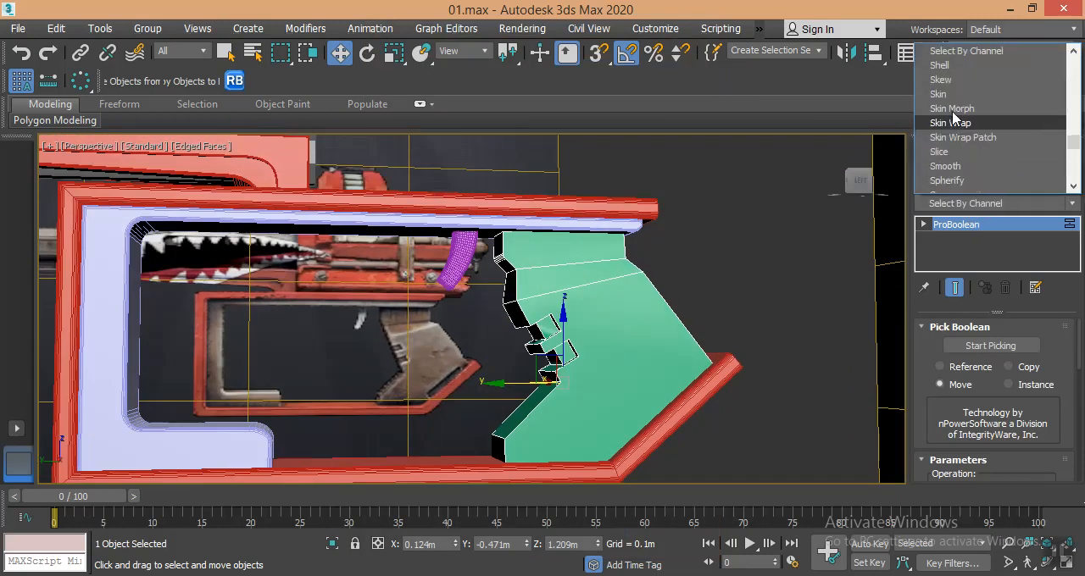
pyautogui.click(945, 166)
pyautogui.keyDown('alt'); pyautogui.moveTo(583, 366); pyautogui.dragTo(661, 356, button='middle'); pyautogui.keyUp('alt')
pyautogui.scroll(4, 590, 323)
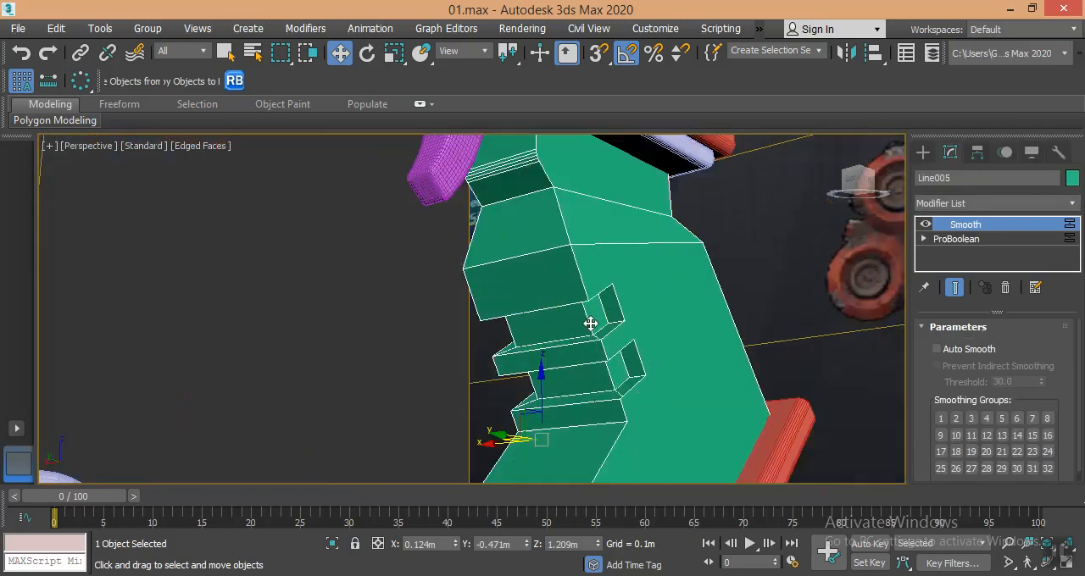
pyautogui.keyDown('alt'); pyautogui.moveTo(611, 326); pyautogui.dragTo(629, 353, button='middle'); pyautogui.keyUp('alt')
pyautogui.scroll(2, 573, 326)
pyautogui.scroll(-4, 577, 332)
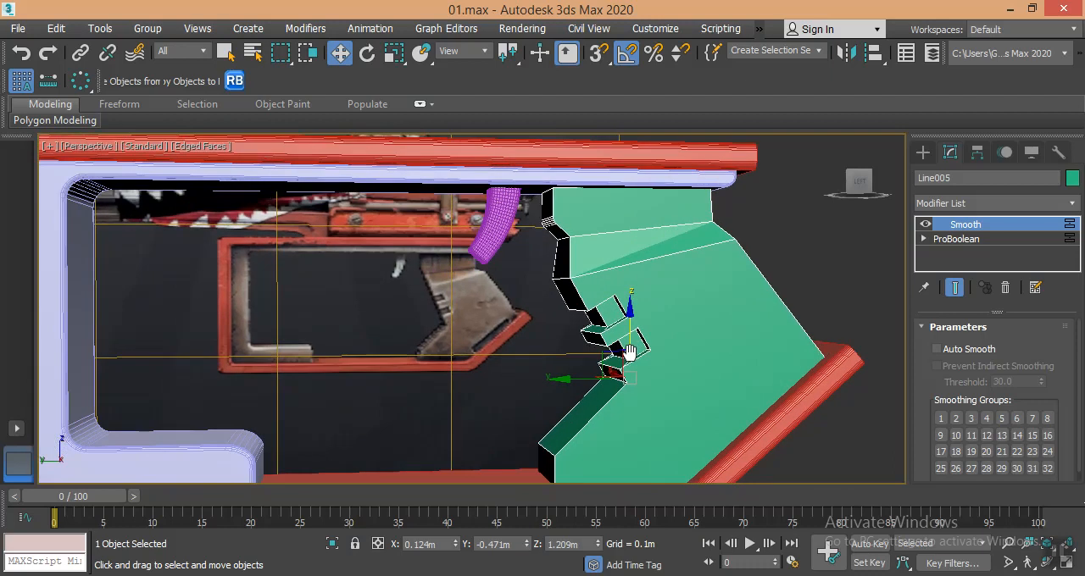
# - Create a long, thin Box primitive on the side face of the grip's lower half
pyautogui.keyDown('alt'); pyautogui.moveTo(685, 374); pyautogui.dragTo(707, 340, button='middle'); pyautogui.keyUp('alt')
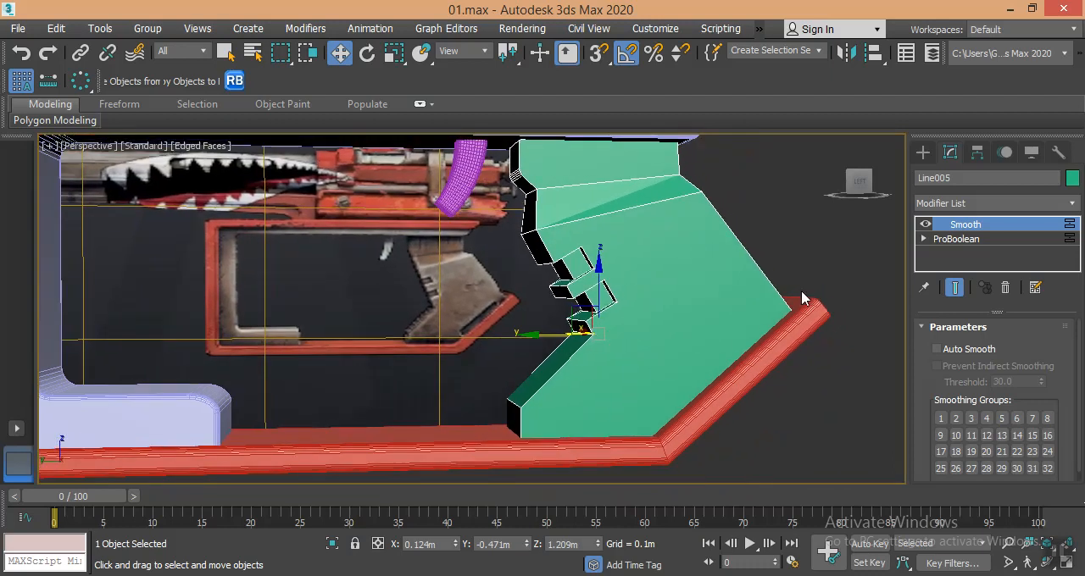
pyautogui.click(924, 156)
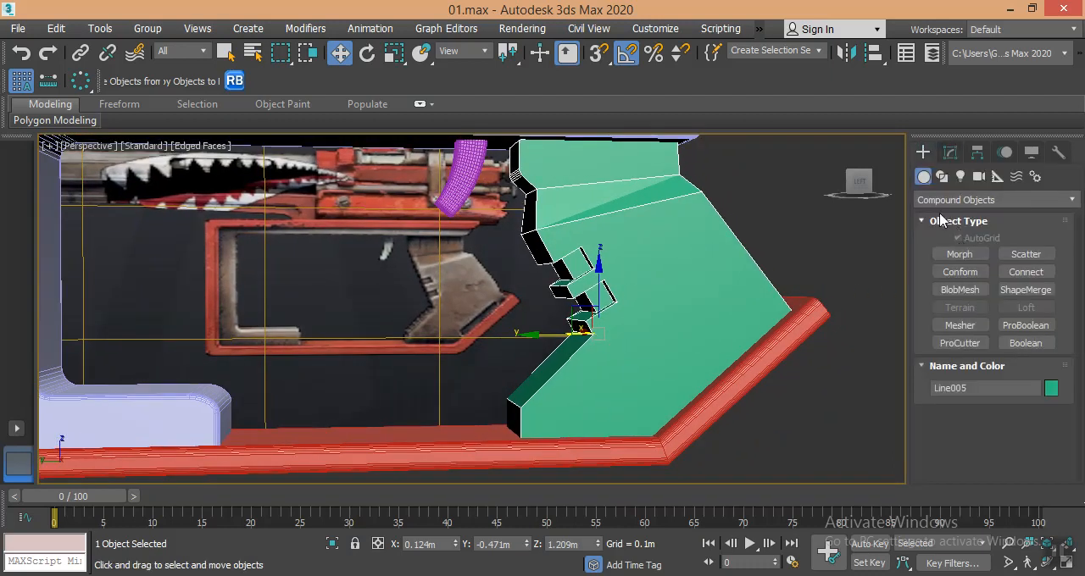
pyautogui.click(935, 200)
pyautogui.click(949, 218)
pyautogui.click(968, 253)
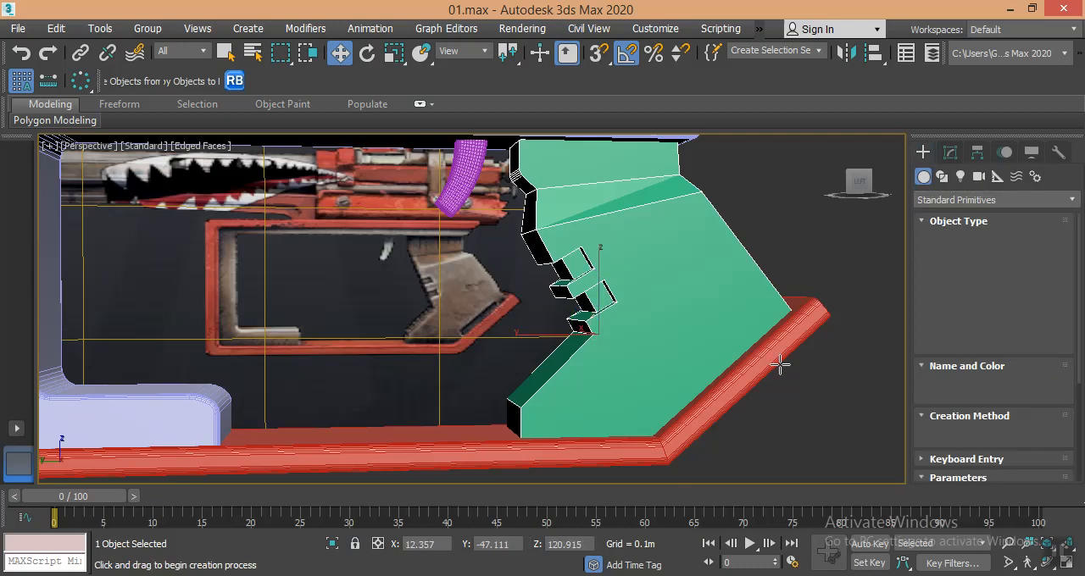
pyautogui.moveTo(744, 333); pyautogui.dragTo(629, 356)
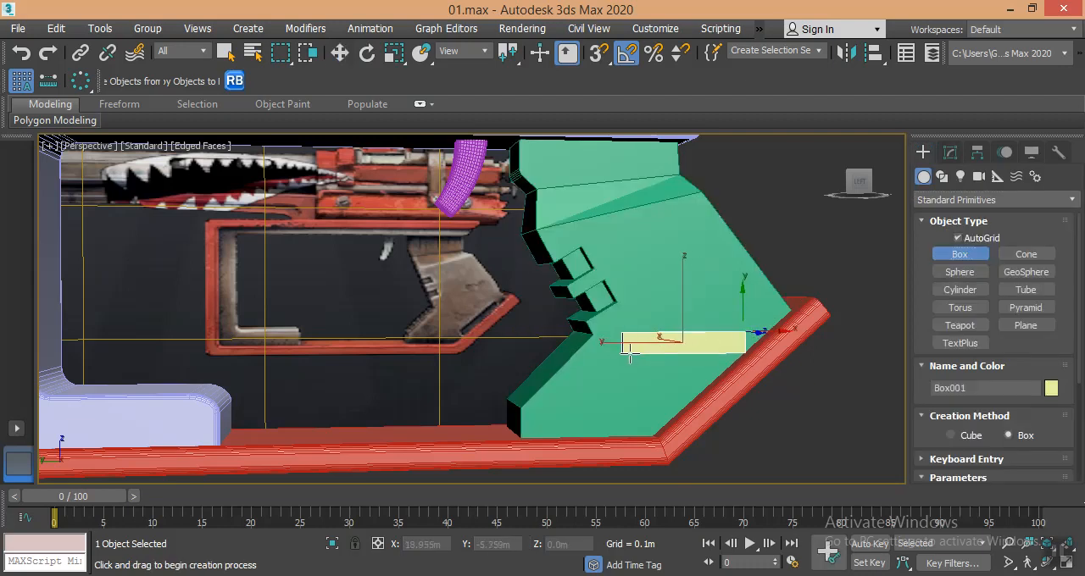
pyautogui.press('w')
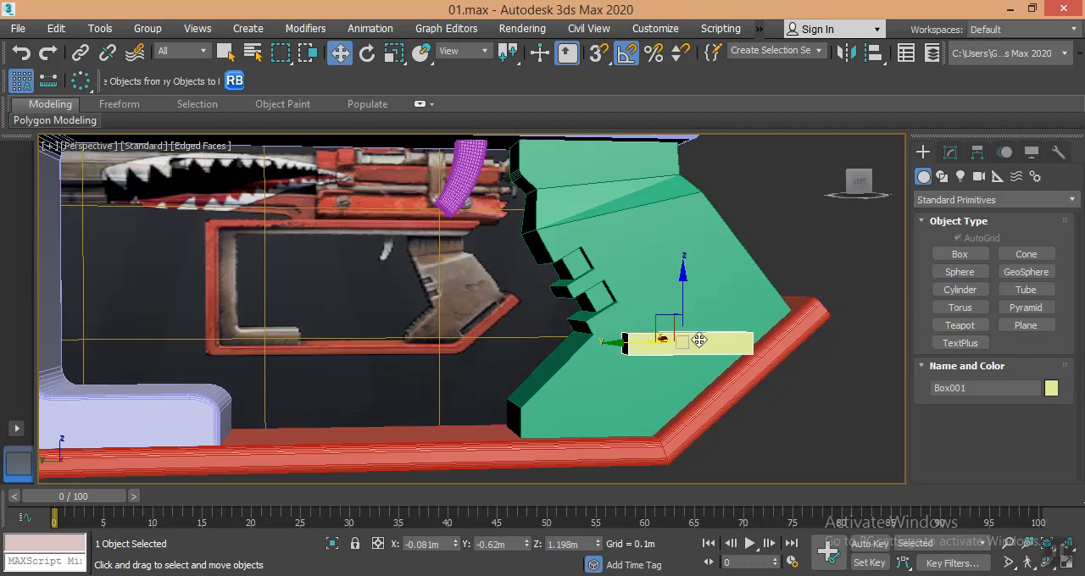
# - Rotate the thin box on the grip's side parallel to the slanted section of the red frame
pyautogui.press('e')
pyautogui.keyDown('alt'); pyautogui.moveTo(688, 376); pyautogui.dragTo(656, 296, button='middle'); pyautogui.keyUp('alt')
pyautogui.moveTo(656, 296); pyautogui.dragTo(613, 284)
pyautogui.press('w')
pyautogui.keyDown('alt'); pyautogui.moveTo(707, 339); pyautogui.dragTo(630, 287, button='middle'); pyautogui.keyUp('alt')
# - Switch the reference coordinate system to Local and move the box to the grip's slanted edge beside the red frame
pyautogui.click(450, 53)
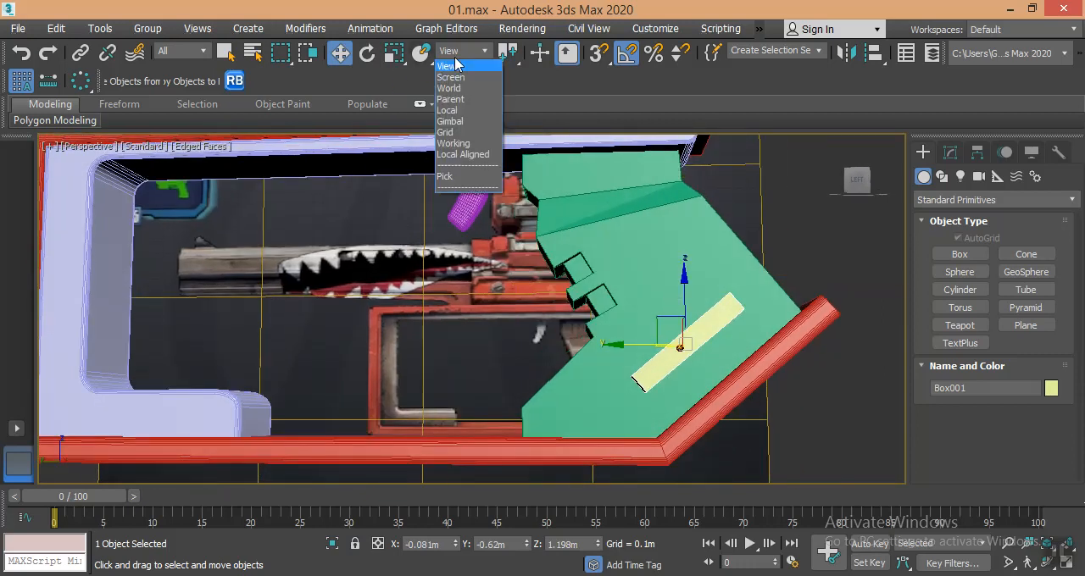
pyautogui.click(448, 111)
pyautogui.moveTo(649, 303); pyautogui.dragTo(676, 335)
pyautogui.keyDown('alt'); pyautogui.moveTo(676, 335); pyautogui.dragTo(707, 379, button='middle'); pyautogui.keyUp('alt')
pyautogui.scroll(5, 707, 379)
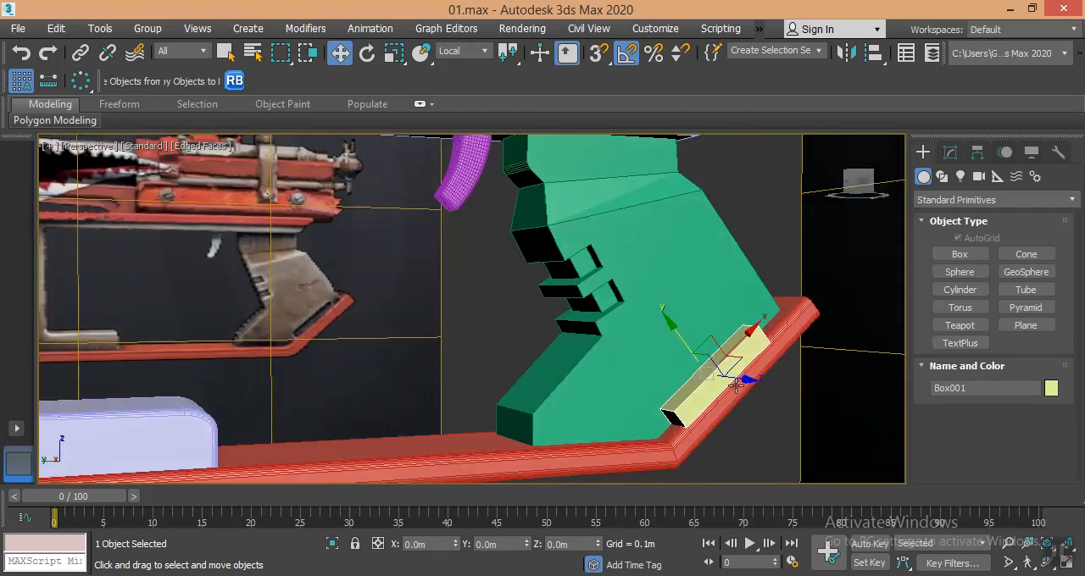
# - Adjust the box's depth against the grip's side face and shift it about -0.006 m along its local Y
pyautogui.moveTo(728, 374); pyautogui.dragTo(718, 377)
pyautogui.keyDown('alt'); pyautogui.moveTo(697, 402); pyautogui.dragTo(768, 402, button='middle'); pyautogui.keyUp('alt')
pyautogui.keyDown('alt'); pyautogui.moveTo(632, 404); pyautogui.dragTo(559, 374, button='middle'); pyautogui.keyUp('alt')
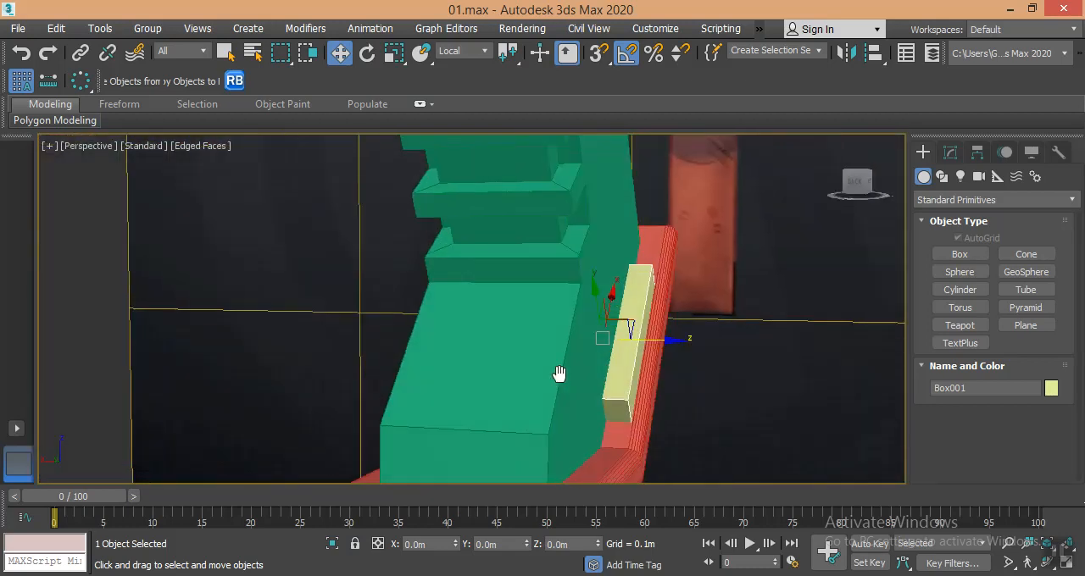
pyautogui.keyDown('alt'); pyautogui.moveTo(584, 337); pyautogui.dragTo(584, 303, button='middle'); pyautogui.keyUp('alt')
pyautogui.moveTo(584, 302); pyautogui.dragTo(580, 301)
pyautogui.scroll(-3, 580, 315)
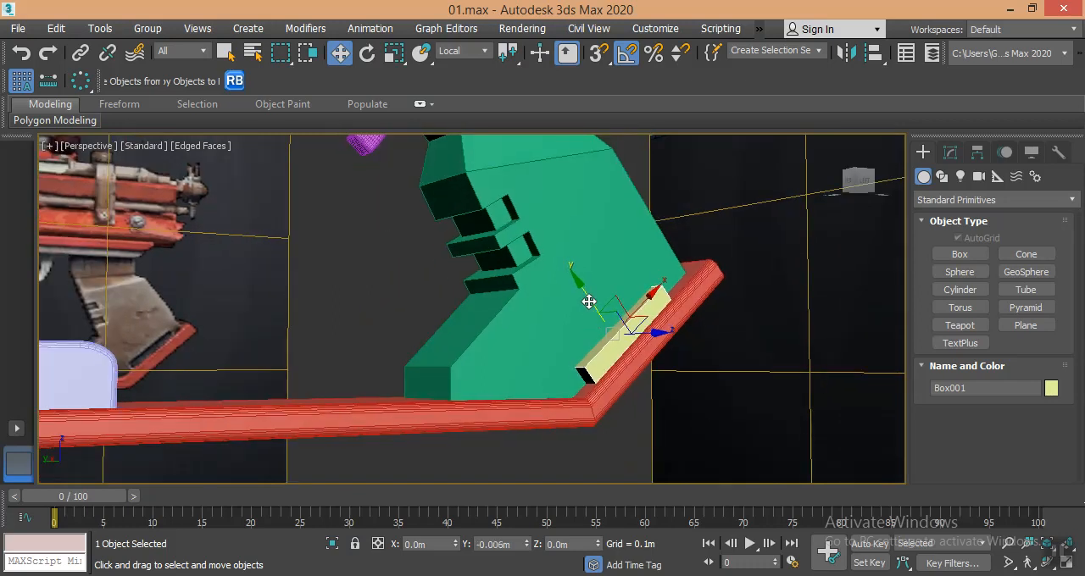
# - Copy the box along its local Z to the opposite side face of the grip, and select the grip
pyautogui.keyDown('alt'); pyautogui.moveTo(585, 300); pyautogui.dragTo(678, 337, button='middle'); pyautogui.keyUp('alt')
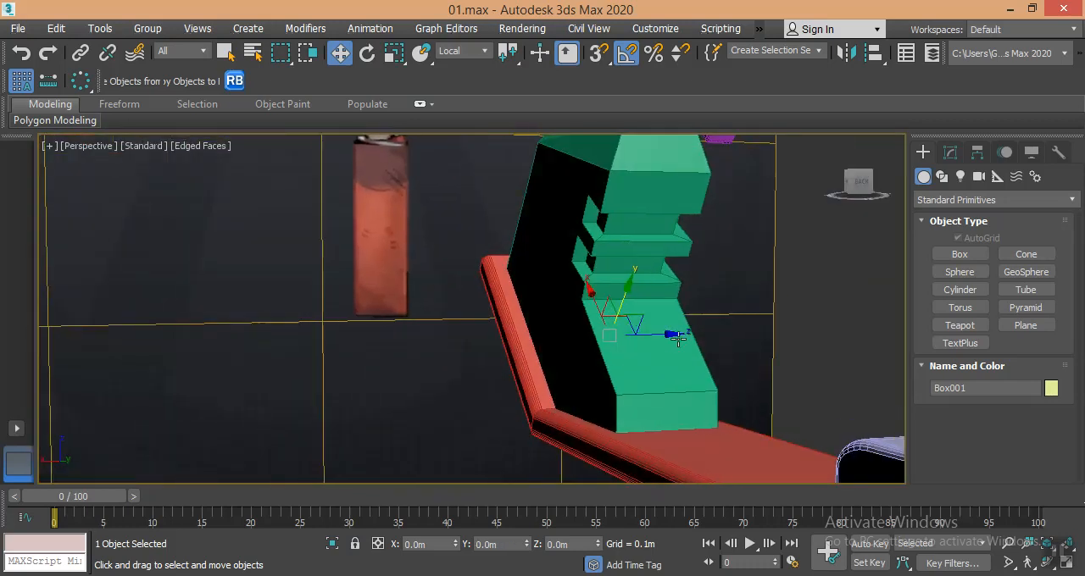
pyautogui.keyDown('shift'); pyautogui.moveTo(655, 332); pyautogui.dragTo(565, 331); pyautogui.keyUp('shift')
pyautogui.click(549, 370)
pyautogui.moveTo(765, 354)
pyautogui.keyDown('alt'); pyautogui.mouseDown(button='middle')
pyautogui.moveTo(533, 356)
pyautogui.moveTo(643, 352)
pyautogui.mouseUp(button='middle'); pyautogui.keyUp('alt')
pyautogui.click(606, 225)
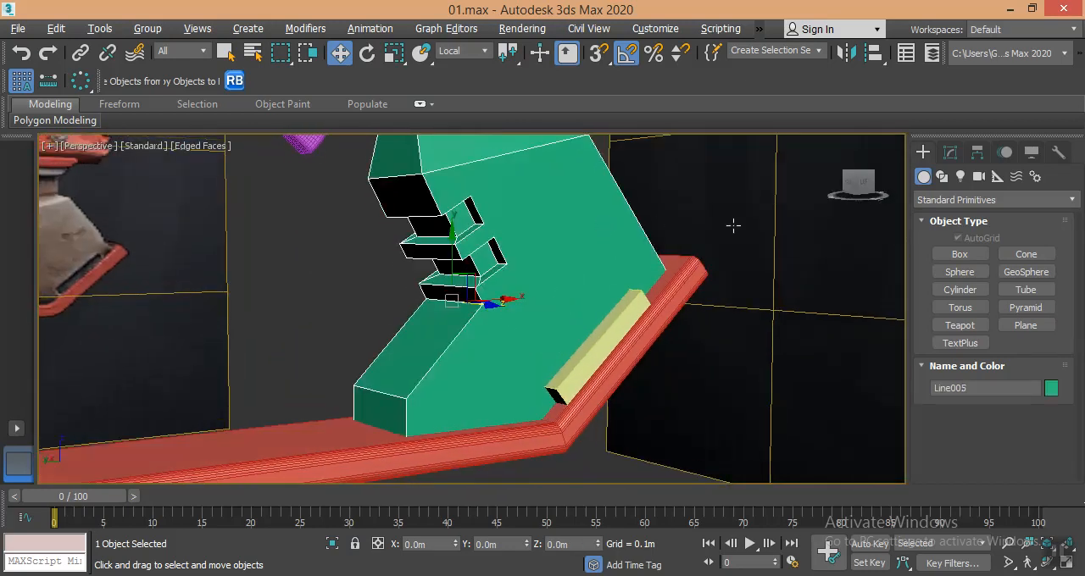
# - Subtract the thin boxes along the slanted edge from the grip through its existing ProBoolean, and add Edit Poly above the Smooth modifier
pyautogui.click(946, 158)
pyautogui.click(956, 239)
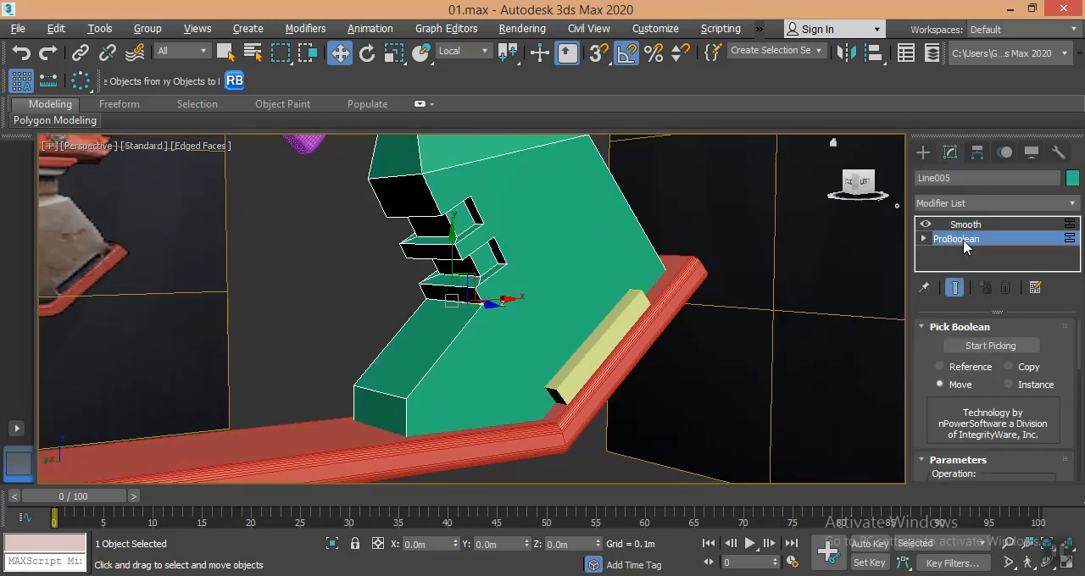
pyautogui.click(990, 345)
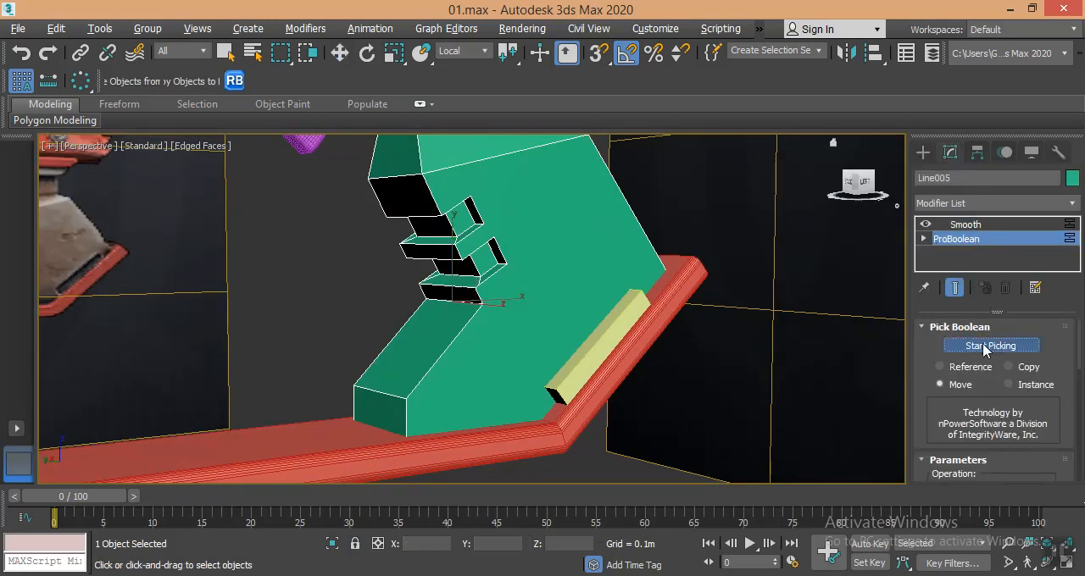
pyautogui.click(621, 323)
pyautogui.keyDown('alt'); pyautogui.moveTo(501, 339); pyautogui.dragTo(460, 347, button='middle'); pyautogui.keyUp('alt')
pyautogui.press('w')
pyautogui.keyDown('alt'); pyautogui.moveTo(720, 342); pyautogui.dragTo(537, 346, button='middle'); pyautogui.keyUp('alt')
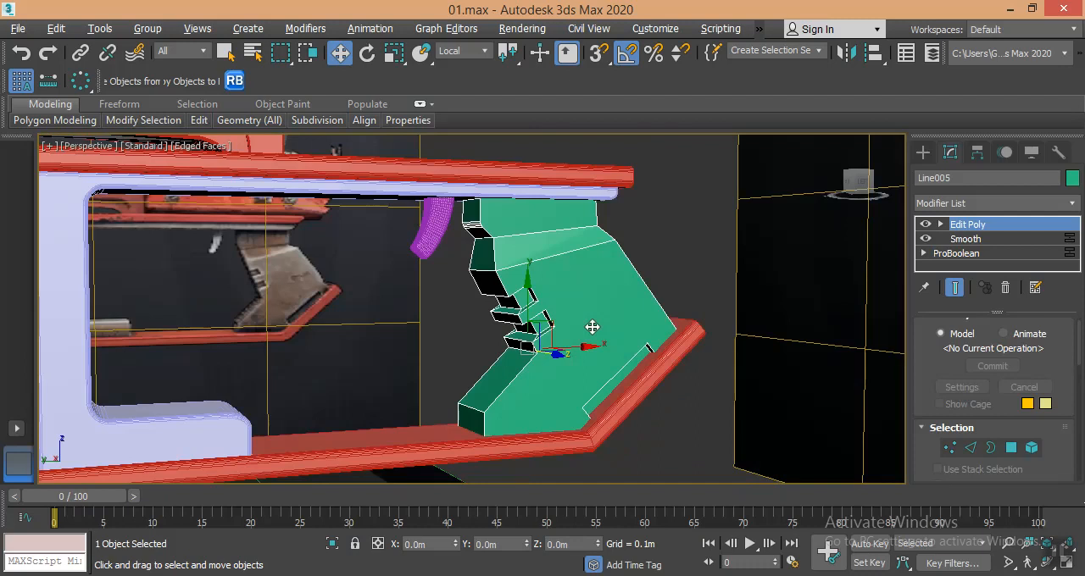
pyautogui.keyDown('alt'); pyautogui.moveTo(675, 321); pyautogui.dragTo(639, 309, button='middle'); pyautogui.keyUp('alt')
# - Apply a Tessellate modifier to the grip with tension 0 and 3 iterations
pyautogui.click(998, 205)
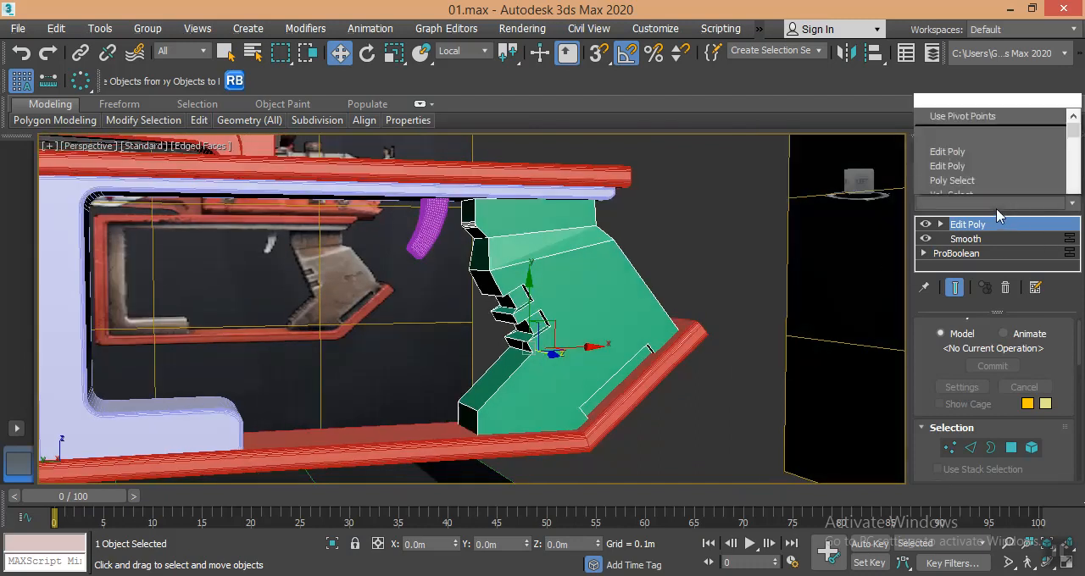
pyautogui.press('t')
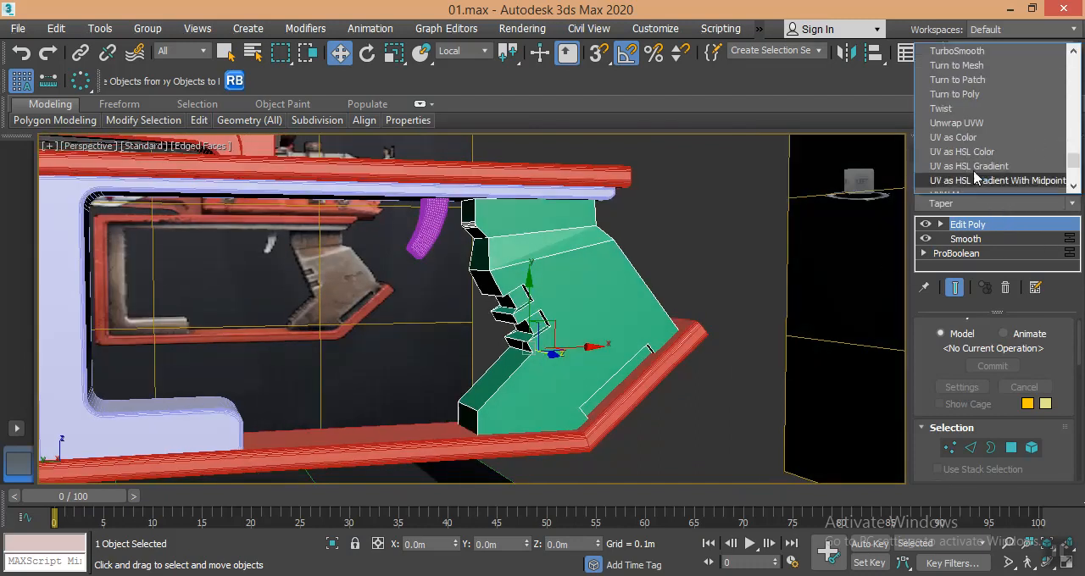
pyautogui.press('t')
pyautogui.press('t')
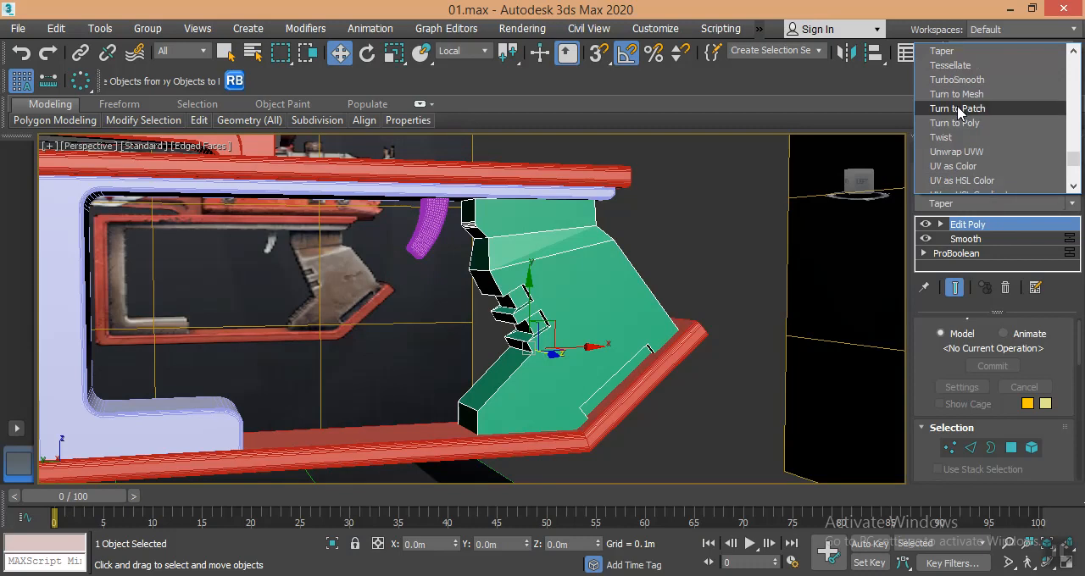
pyautogui.click(959, 67)
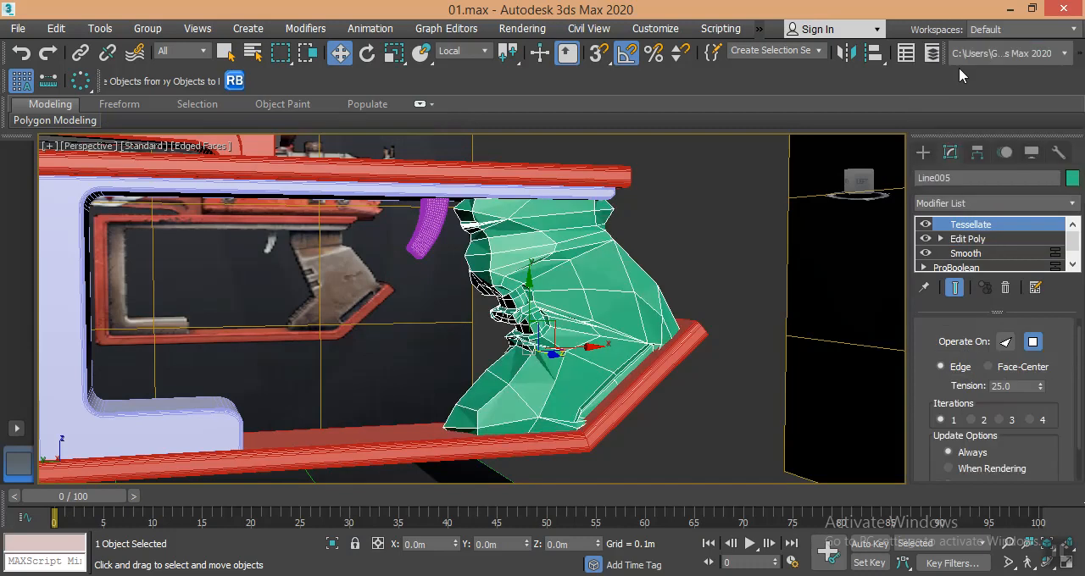
pyautogui.moveTo(1040, 388); pyautogui.dragTo(1040, 466)
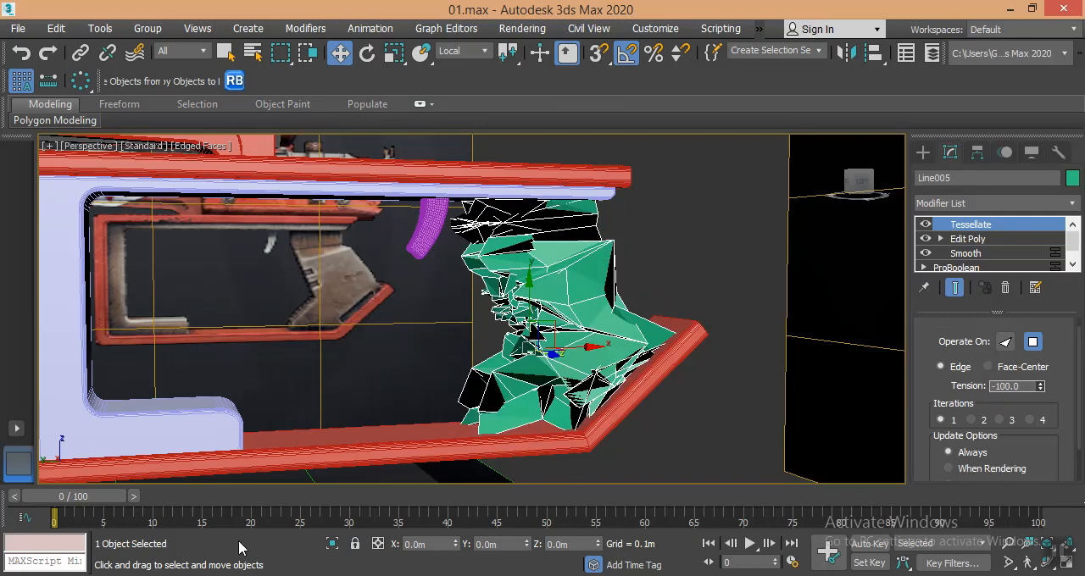
pyautogui.rightClick(1040, 388)
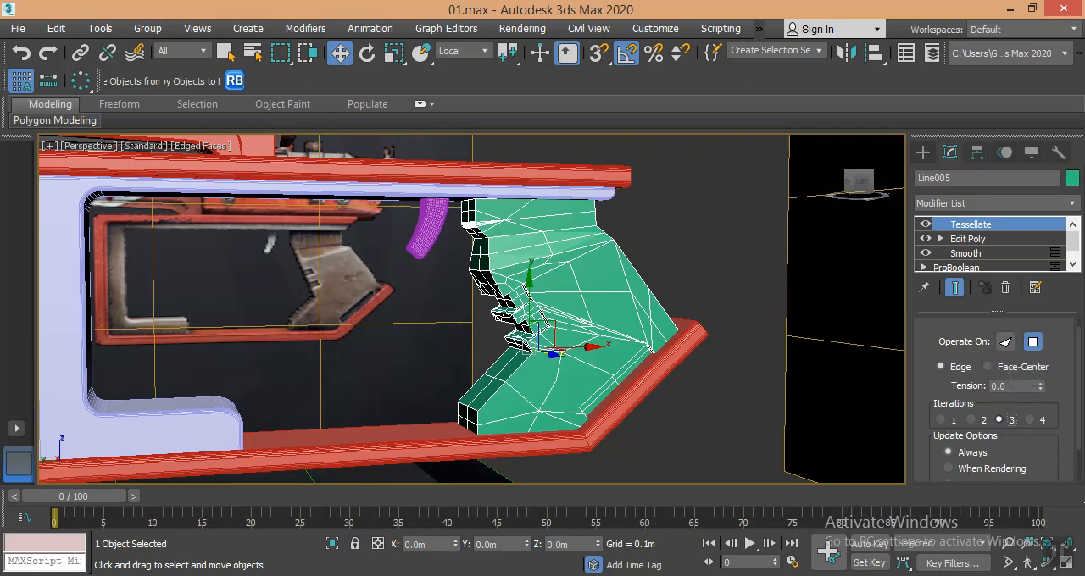
pyautogui.click(1000, 421)
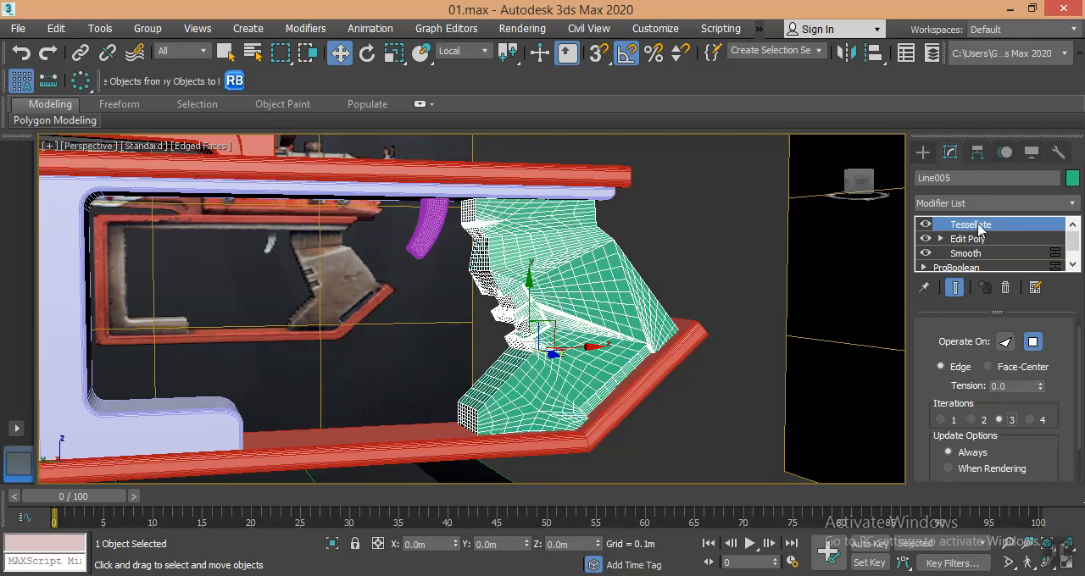
# - Add a MeshSmooth modifier to the grip above Tessellate
pyautogui.click(971, 207)
pyautogui.scroll(-3, 955, 96)
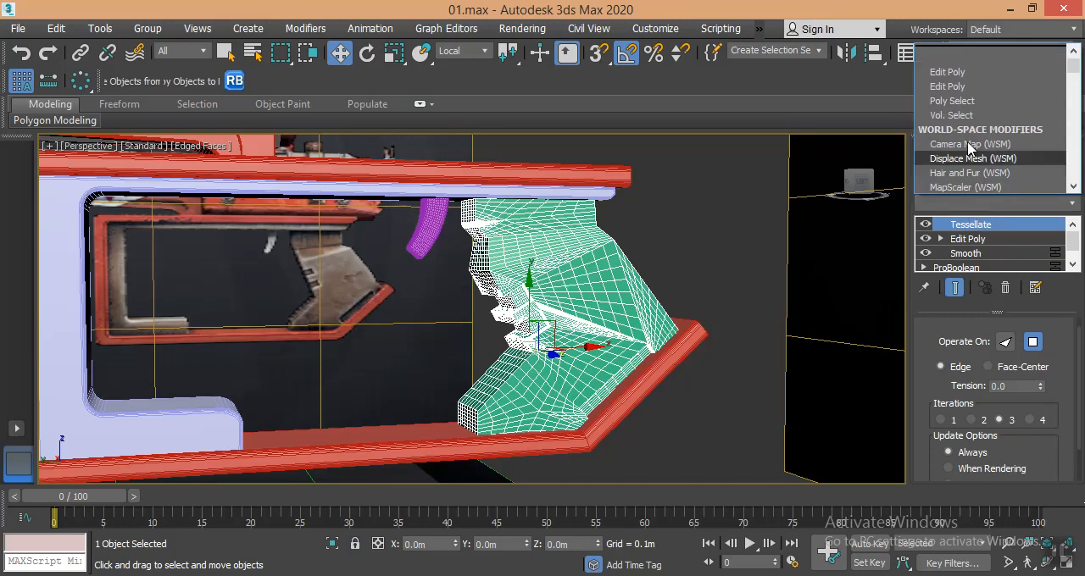
pyautogui.scroll(-15, 953, 96)
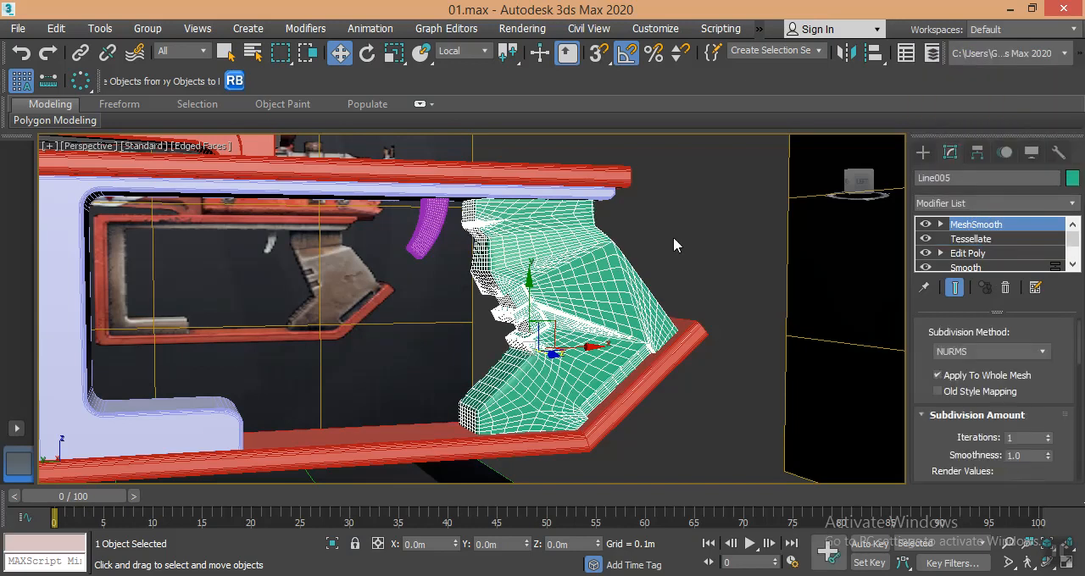
# - Turn off the edged-faces display and examine the smoothed grip's front notches and slanted-edge slot against the reference image
pyautogui.press('F4')
pyautogui.scroll(3, 549, 256)
pyautogui.keyDown('alt'); pyautogui.moveTo(548, 256); pyautogui.dragTo(519, 243, button='middle'); pyautogui.keyUp('alt')
pyautogui.keyDown('alt'); pyautogui.moveTo(519, 287); pyautogui.dragTo(478, 209, button='middle'); pyautogui.keyUp('alt')
pyautogui.scroll(3, 319, 266)
pyautogui.scroll(-3, 319, 267)
pyautogui.moveTo(575, 293); pyautogui.dragTo(685, 301, button='middle')
pyautogui.scroll(-3, 599, 365)
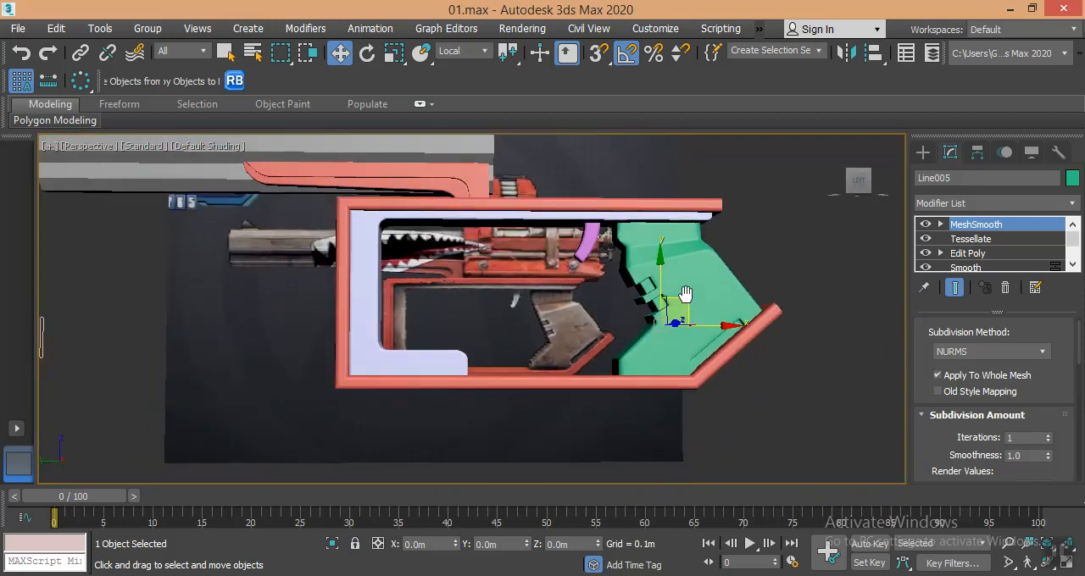